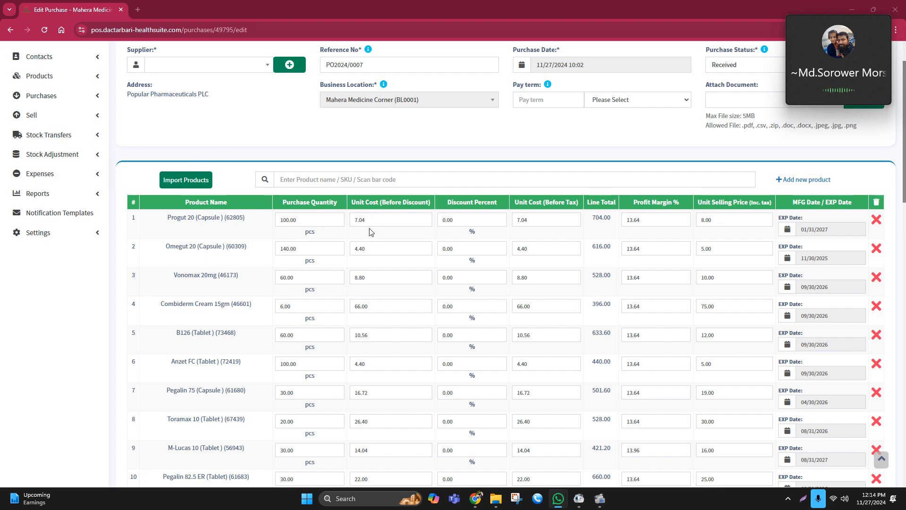
Set the Omegut 20 (Capsule) purchase quantity to 200
drag(373, 220, 342, 221)
click(460, 147)
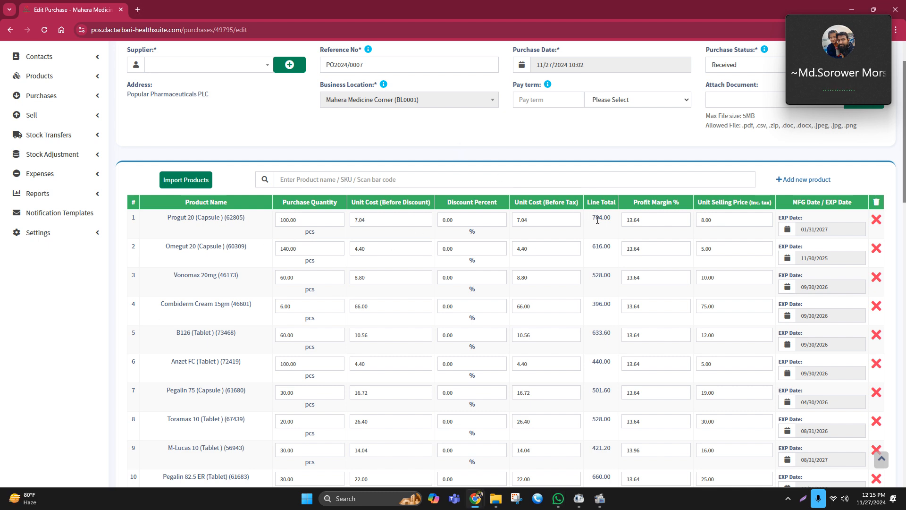
drag(595, 217, 619, 225)
click(594, 230)
double_click(285, 248)
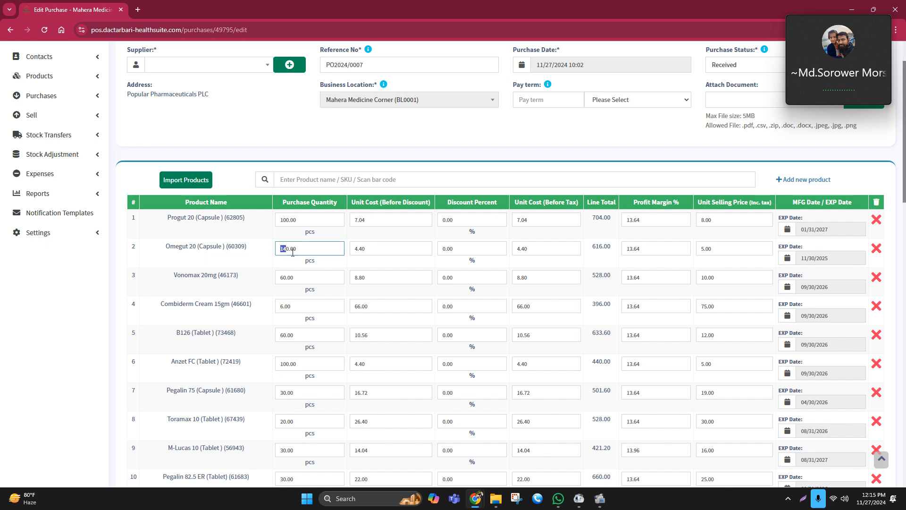
click(348, 238)
drag(297, 249, 238, 254)
text(200)
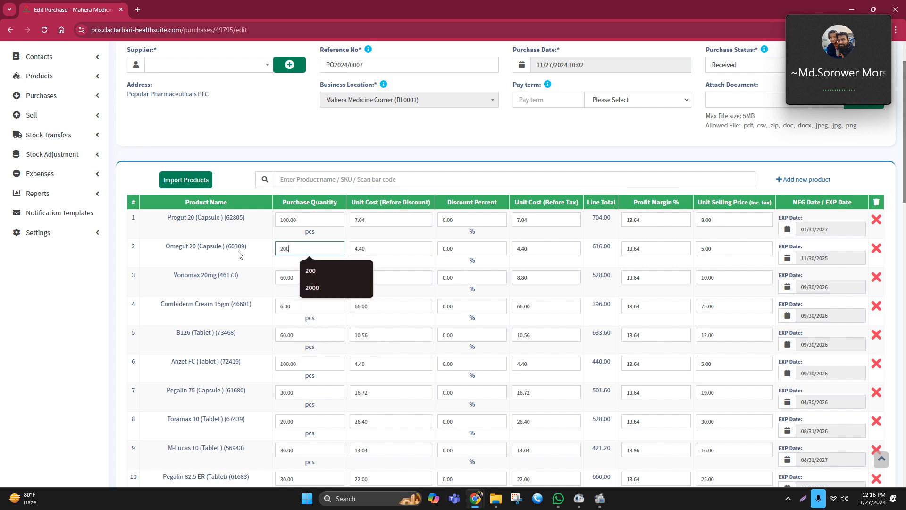
click(347, 237)
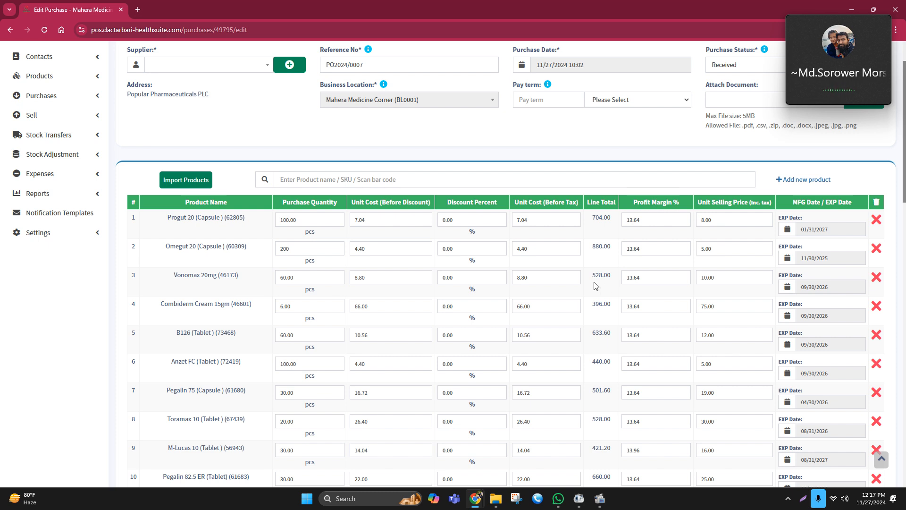
Review the line totals of the purchase items and the net total amount at the bottom
double_click(280, 278)
drag(614, 276, 593, 276)
scroll(593, 276, down, 1)
click(590, 218)
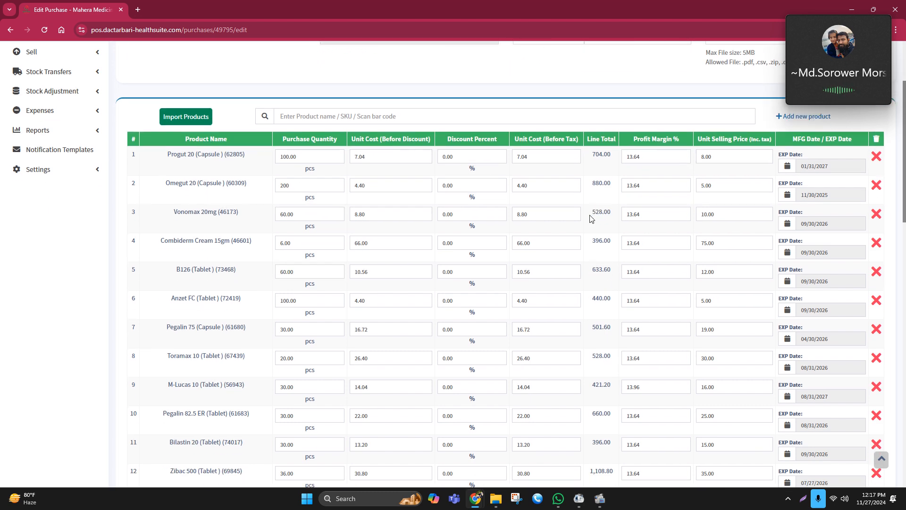
drag(586, 212, 613, 212)
click(598, 225)
scroll(594, 250, down, 10)
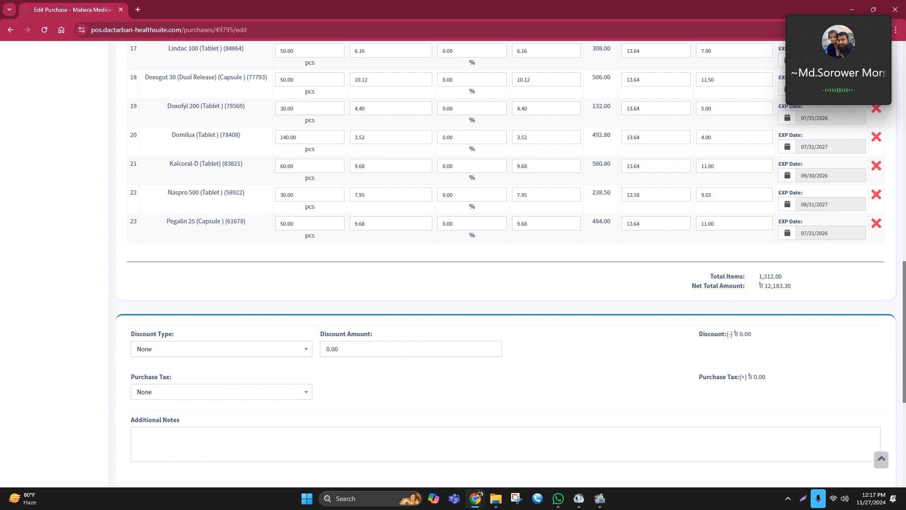
key(alt+Tab)
scroll(186, 205, up, 3)
scroll(182, 189, up, 2)
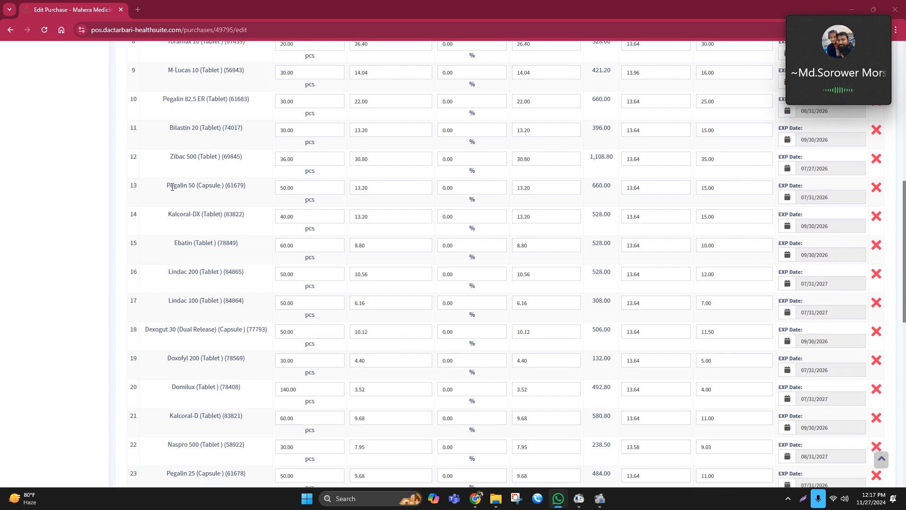
scroll(178, 212, up, 6)
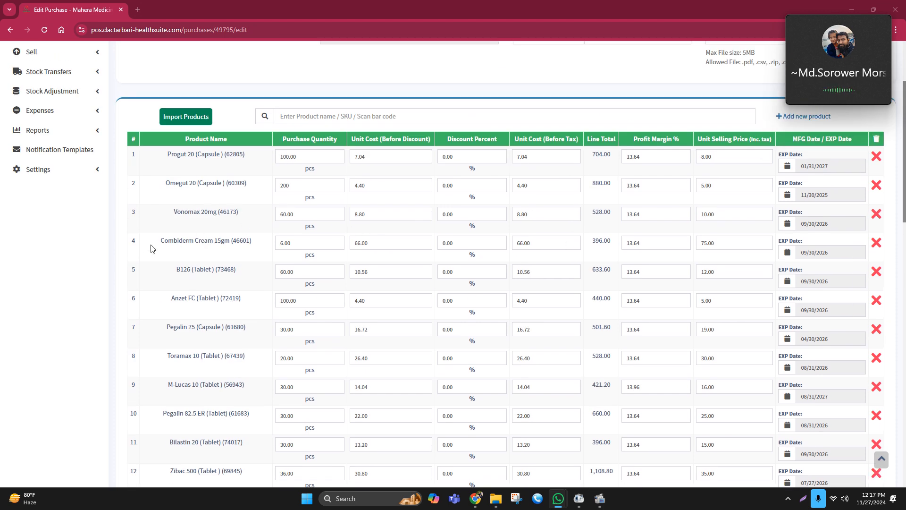
double_click(601, 240)
click(601, 250)
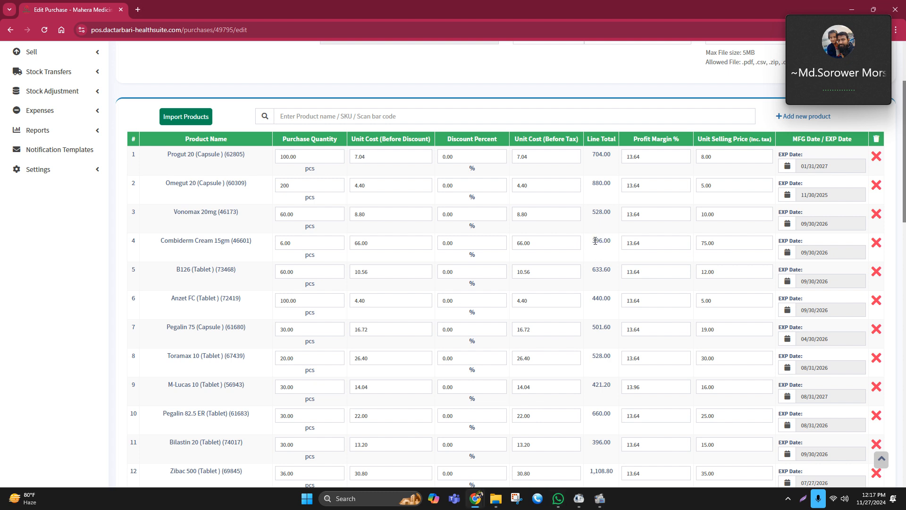
double_click(596, 240)
key(alt+Tab)
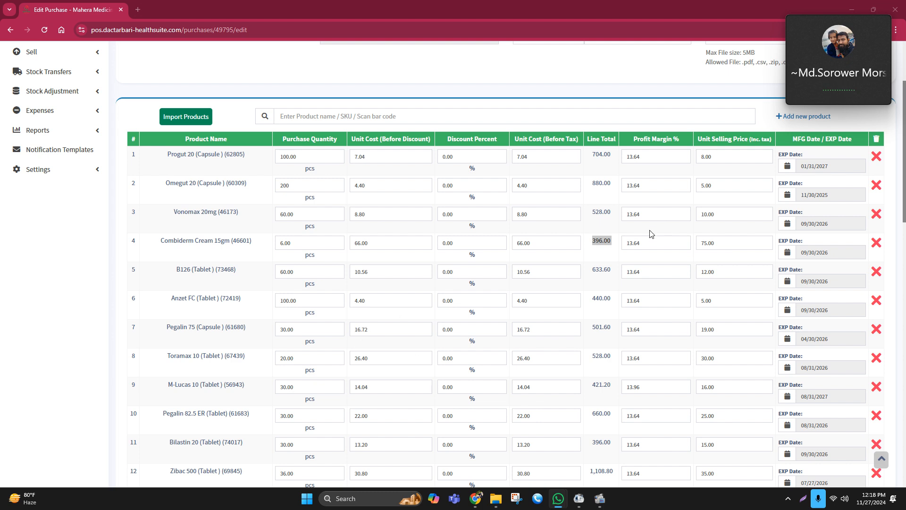
Inspect the quantity and cost fields of the Combiderm Cream 15gm and B126 (Tablet) rows
click(561, 271)
drag(595, 241, 605, 243)
click(610, 241)
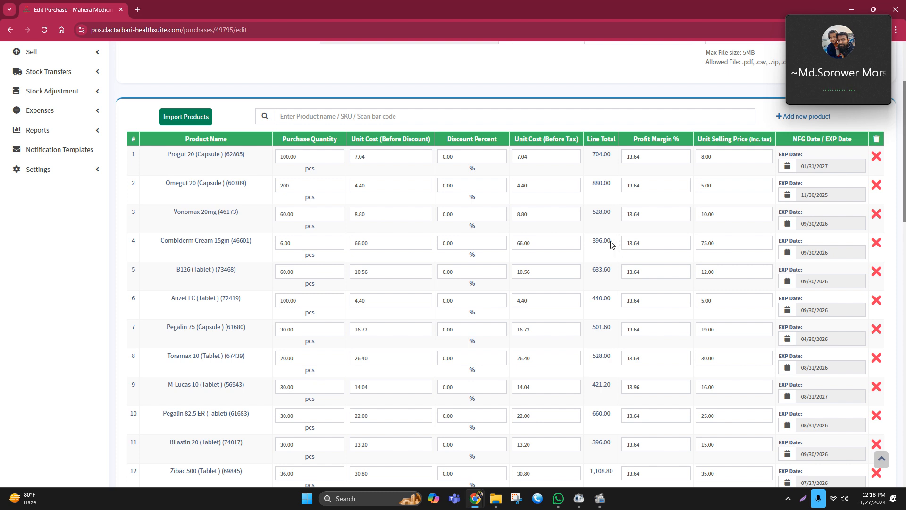
drag(611, 242, 395, 260)
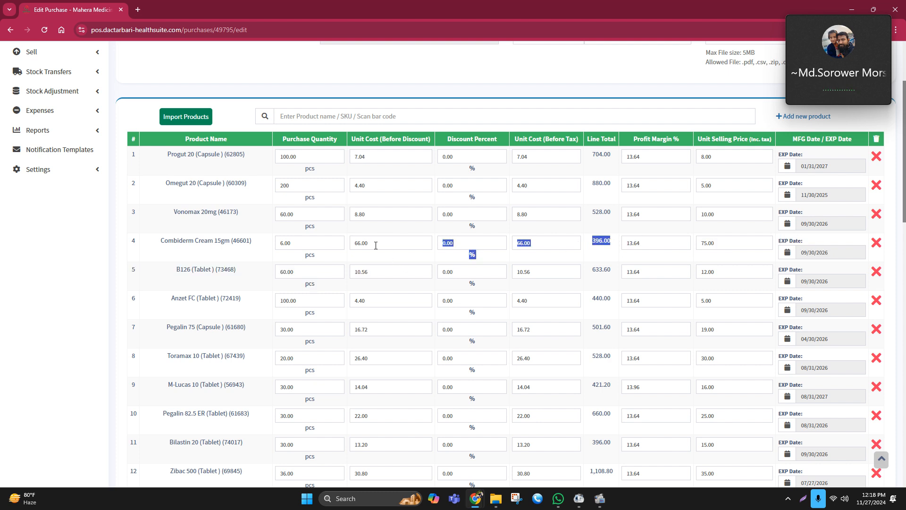
click(427, 231)
drag(354, 245, 381, 243)
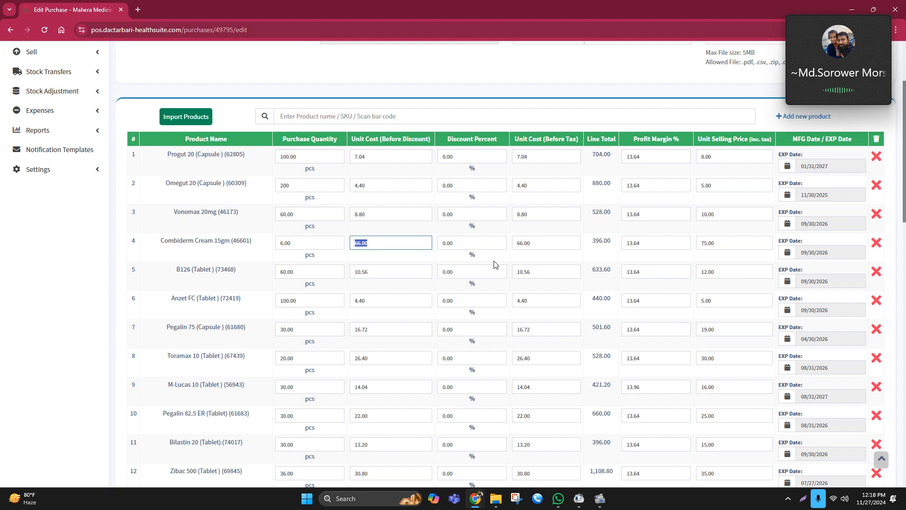
click(368, 230)
double_click(369, 243)
double_click(521, 243)
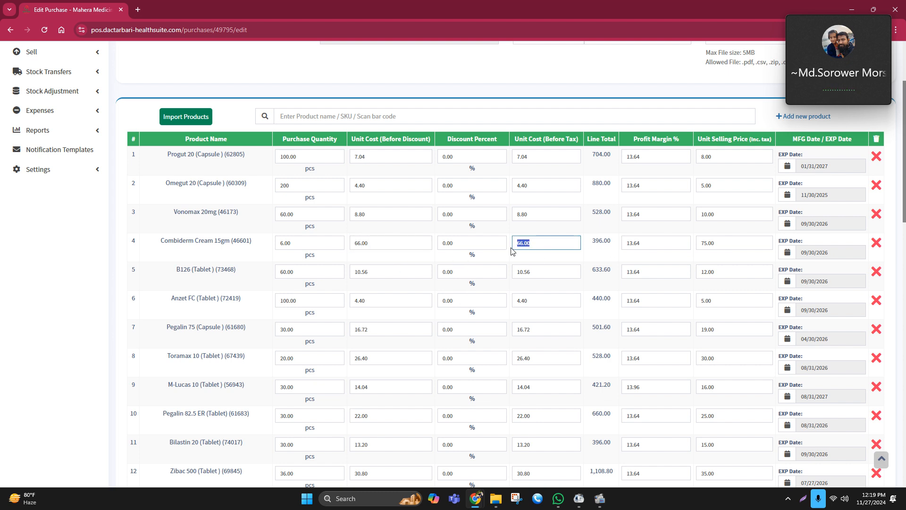
double_click(320, 243)
click(385, 257)
drag(316, 244, 278, 244)
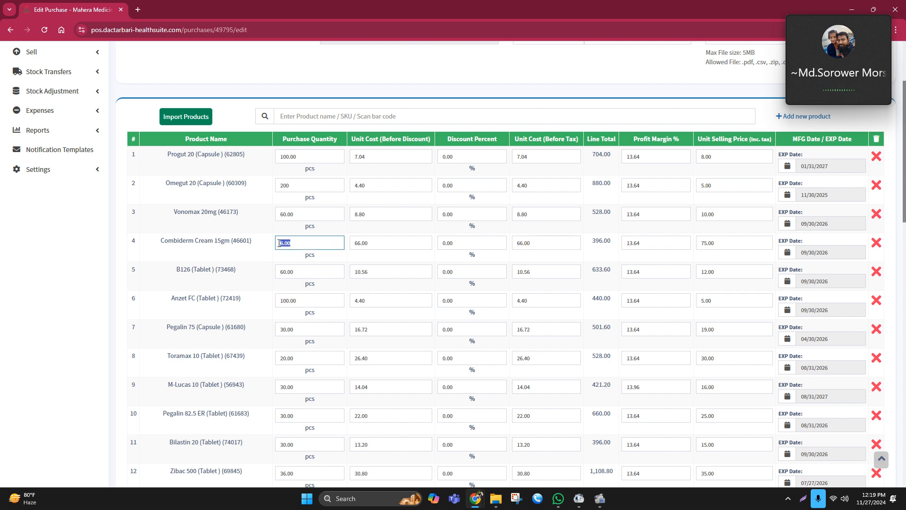
double_click(306, 267)
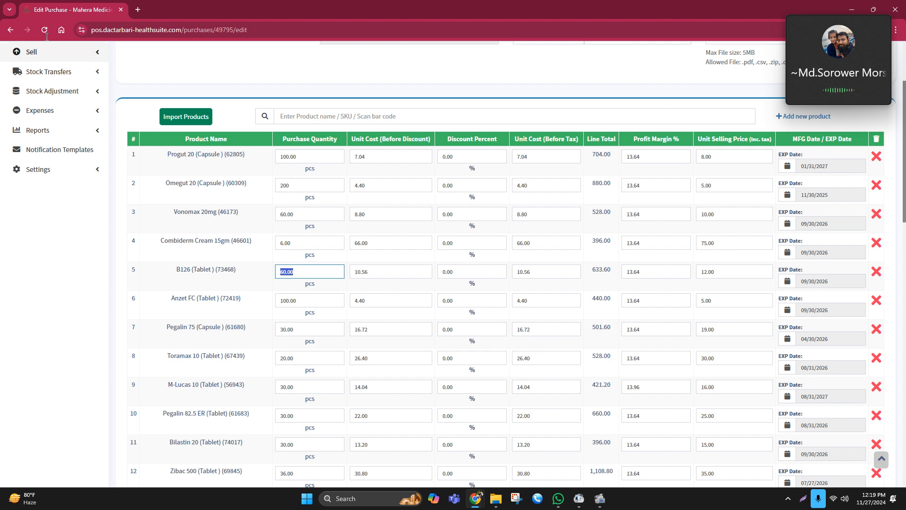
Leave the edit page without saving and reopen the latest Popular Pharmaceuticals PLC purchase for editing
click(7, 32)
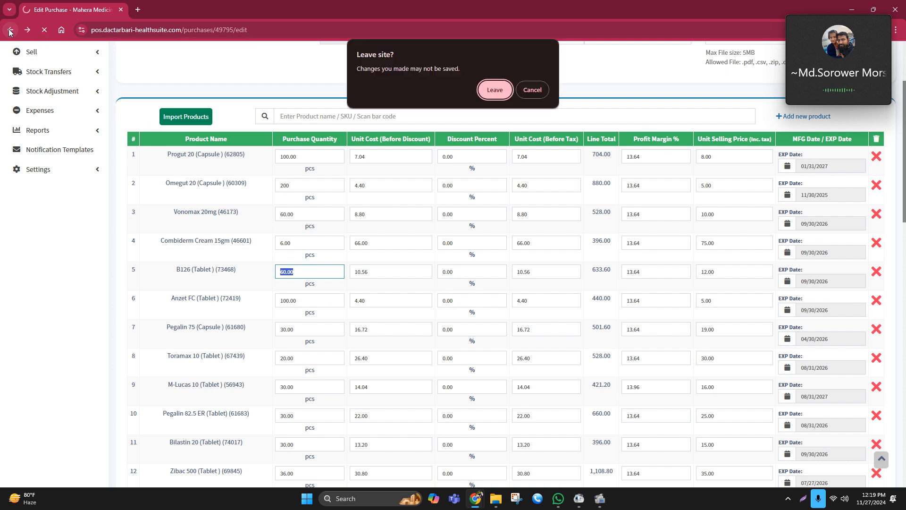
click(494, 89)
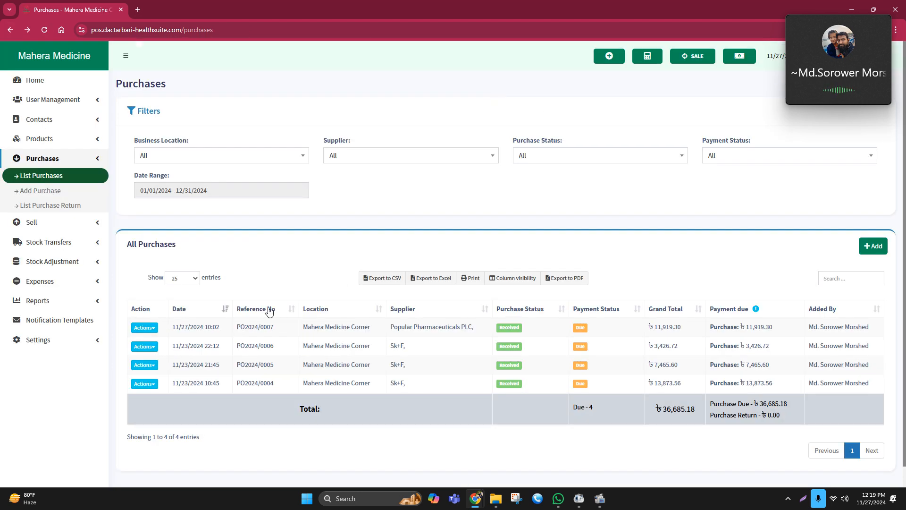
click(145, 327)
click(164, 366)
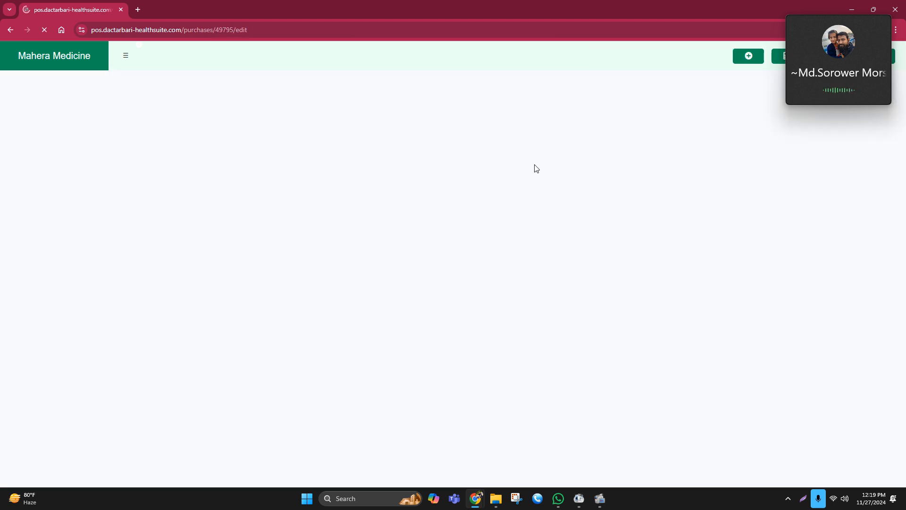
Review the reloaded item list and the net total amount of the purchase
scroll(337, 244, down, 1)
scroll(337, 244, down, 1)
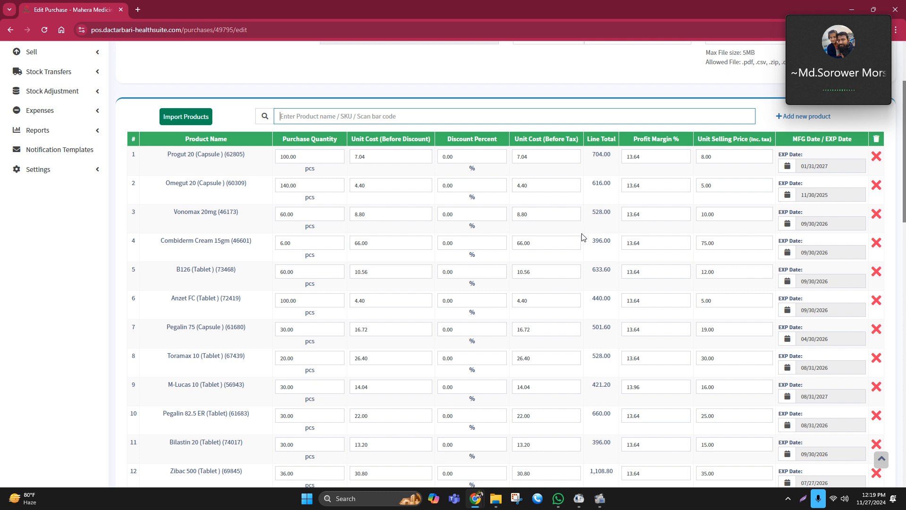
scroll(583, 237, down, 2)
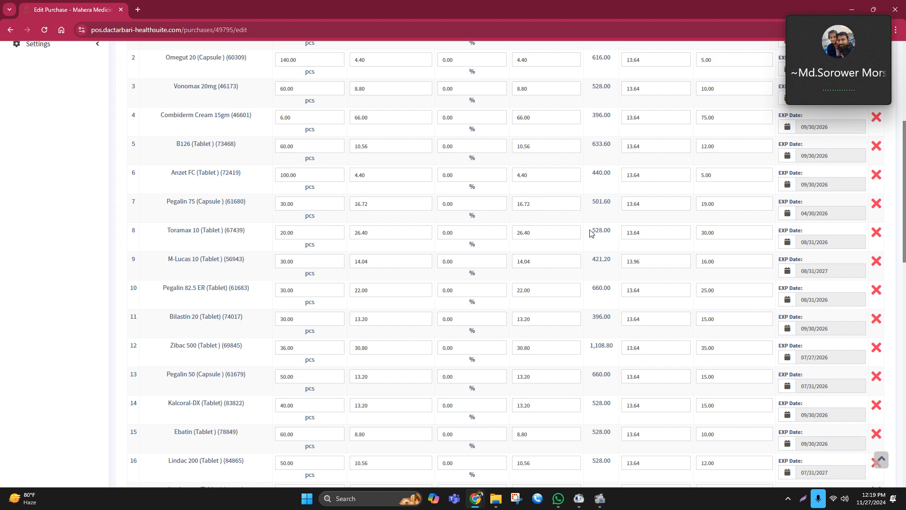
drag(590, 232, 617, 235)
scroll(451, 282, down, 1)
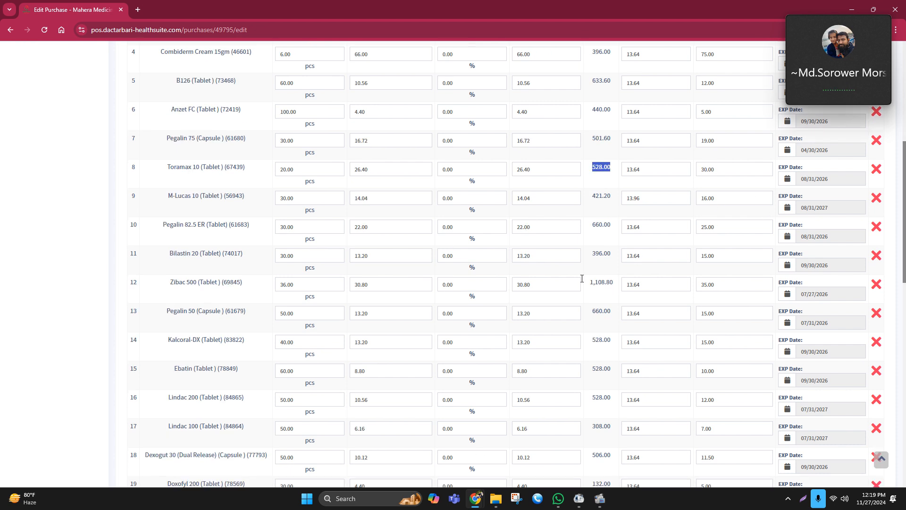
scroll(581, 278, down, 2)
scroll(596, 291, down, 3)
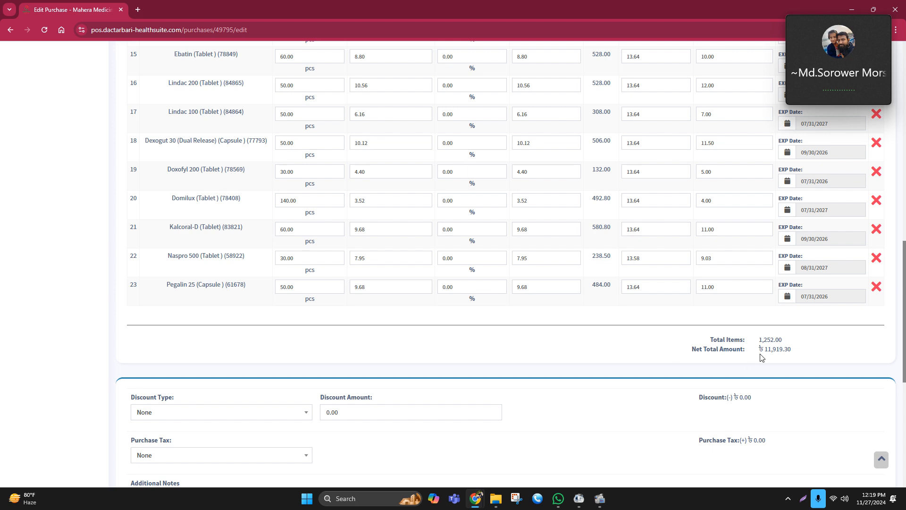
scroll(761, 355, down, 1)
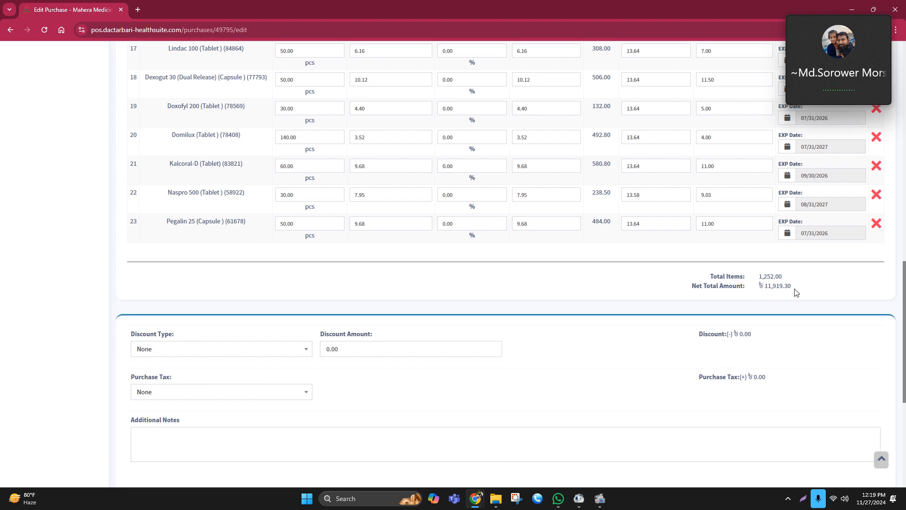
drag(758, 276, 809, 295)
click(795, 303)
click(810, 299)
key(alt+Tab)
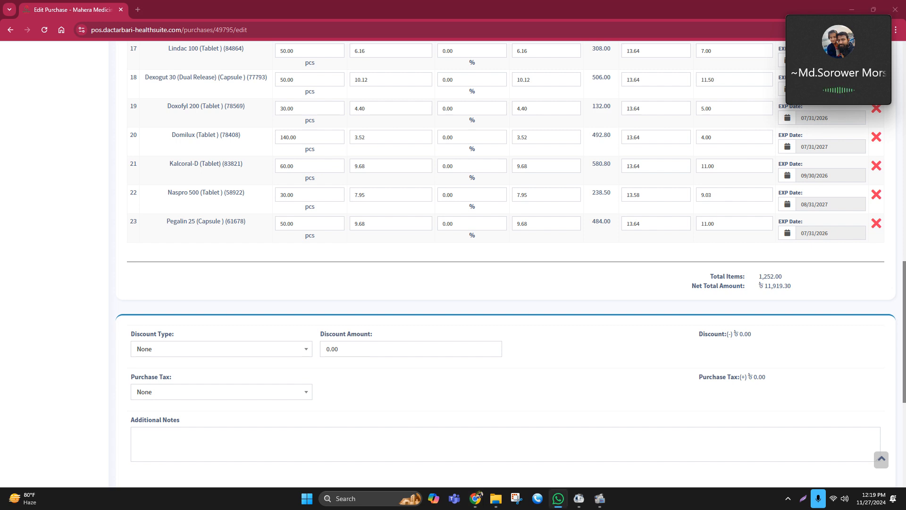
Scroll through the purchase items to locate the Zibac 500 (Tablet) row
scroll(401, 225, up, 9)
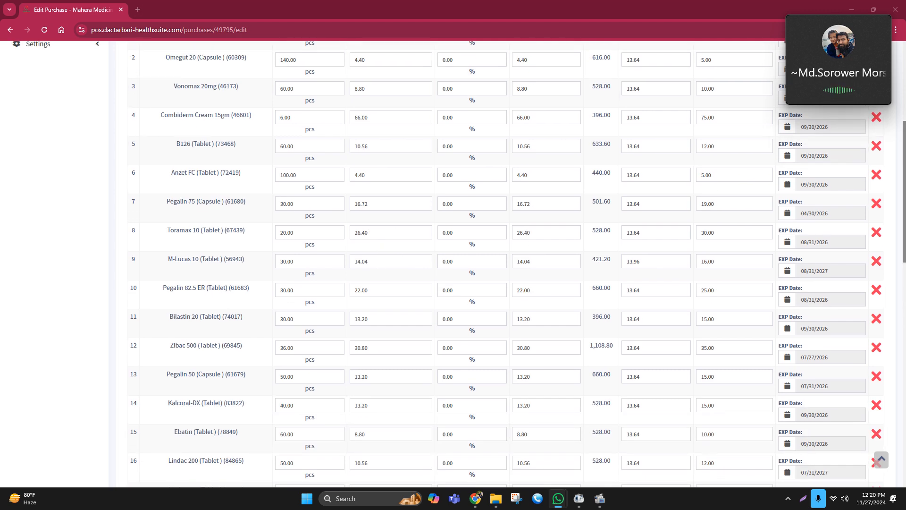
scroll(477, 319, down, 9)
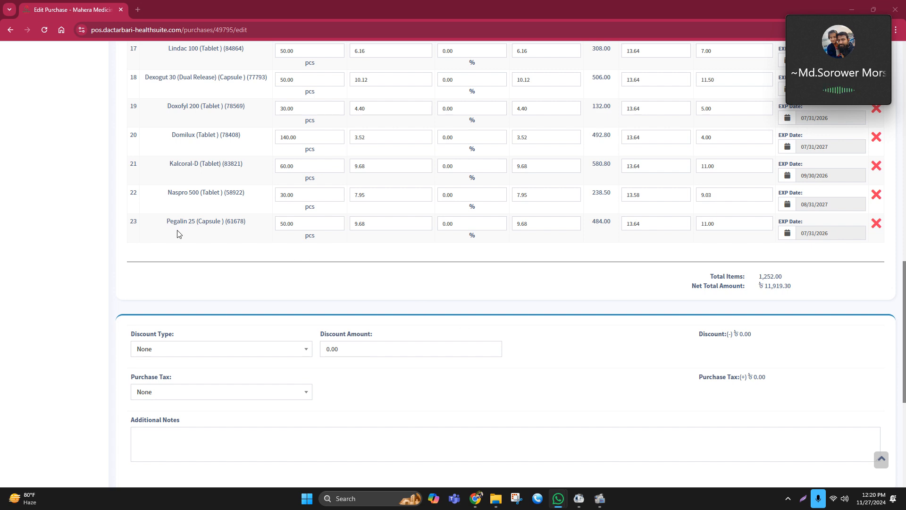
scroll(186, 247, up, 2)
scroll(189, 248, up, 1)
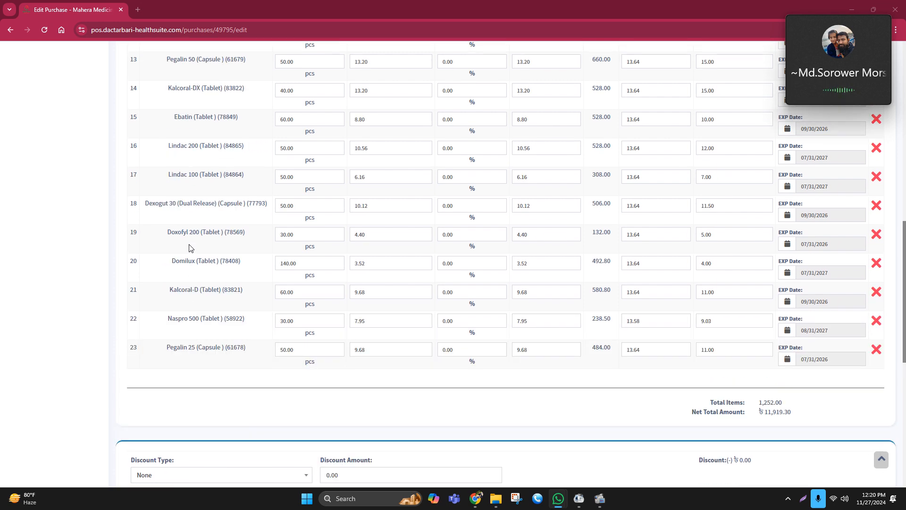
scroll(189, 248, up, 1)
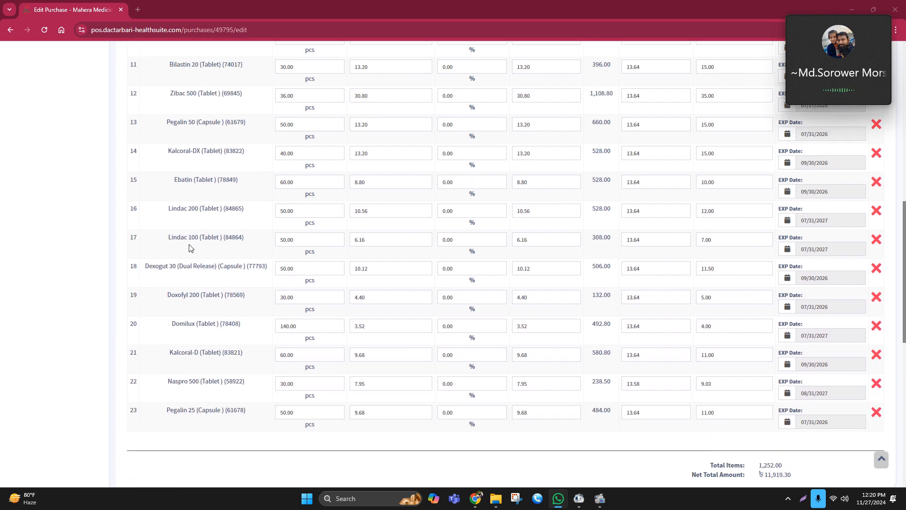
scroll(192, 249, up, 1)
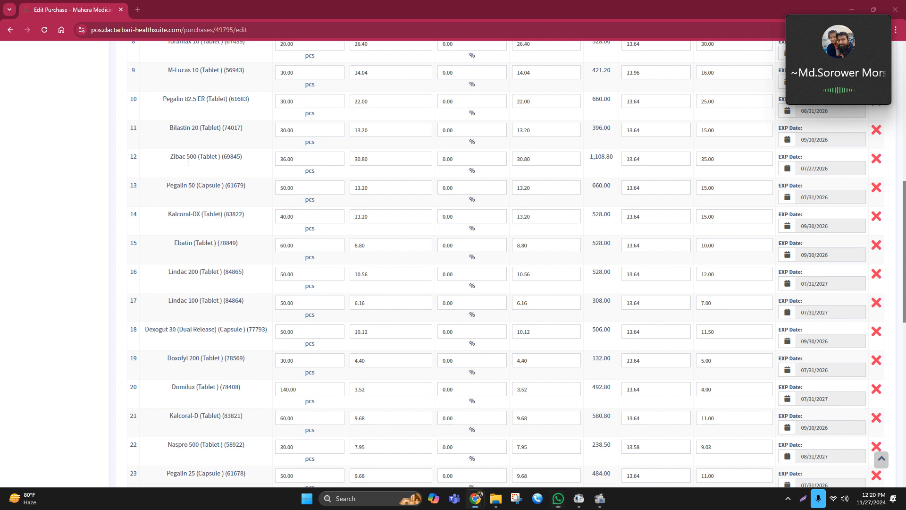
drag(169, 157, 255, 160)
scroll(349, 267, up, 1)
scroll(352, 283, up, 1)
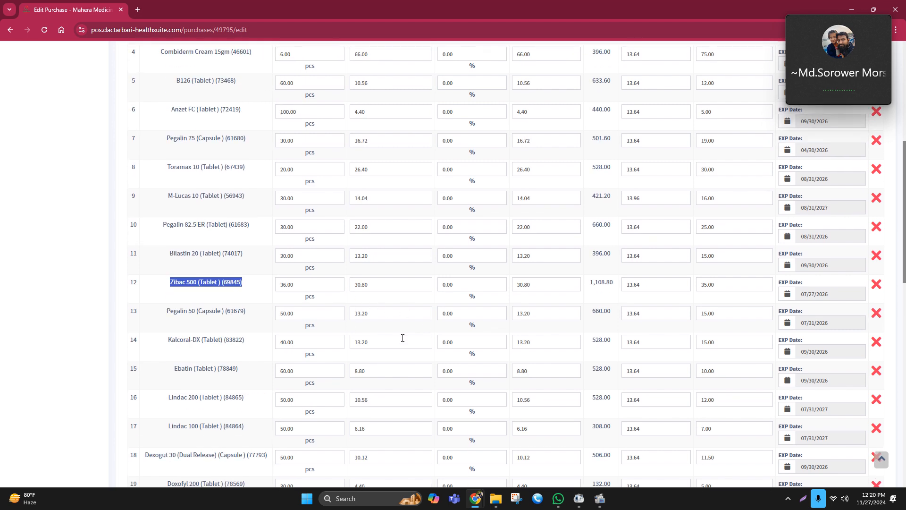
scroll(519, 283, down, 1)
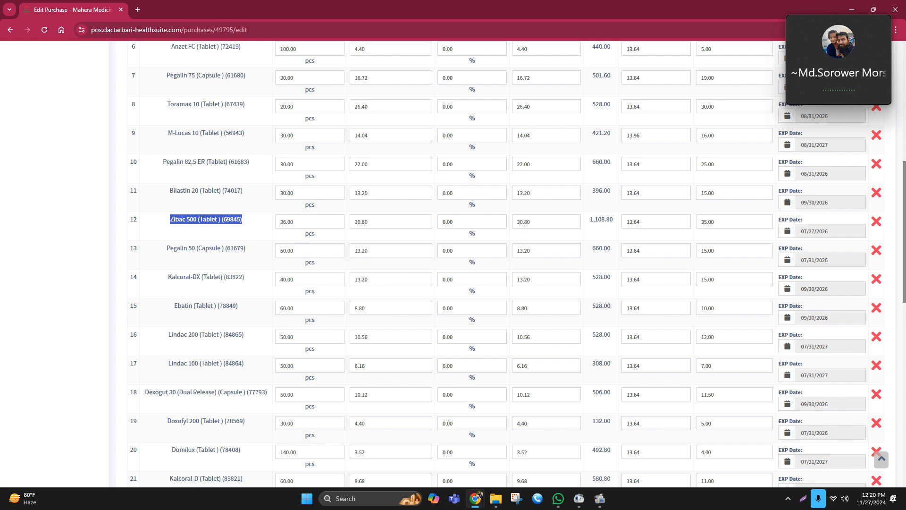
Set the Zibac 500 (Tablet) purchase quantity to 2
click(839, 58)
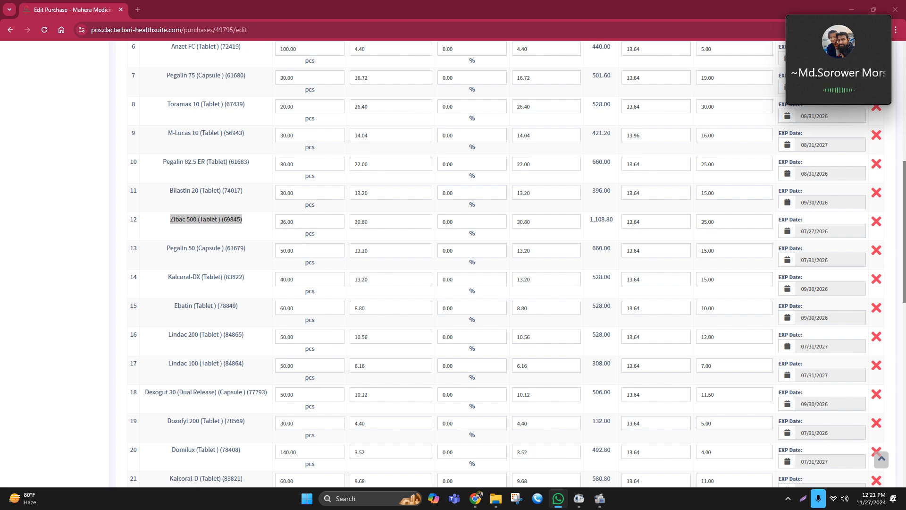
drag(314, 223, 275, 229)
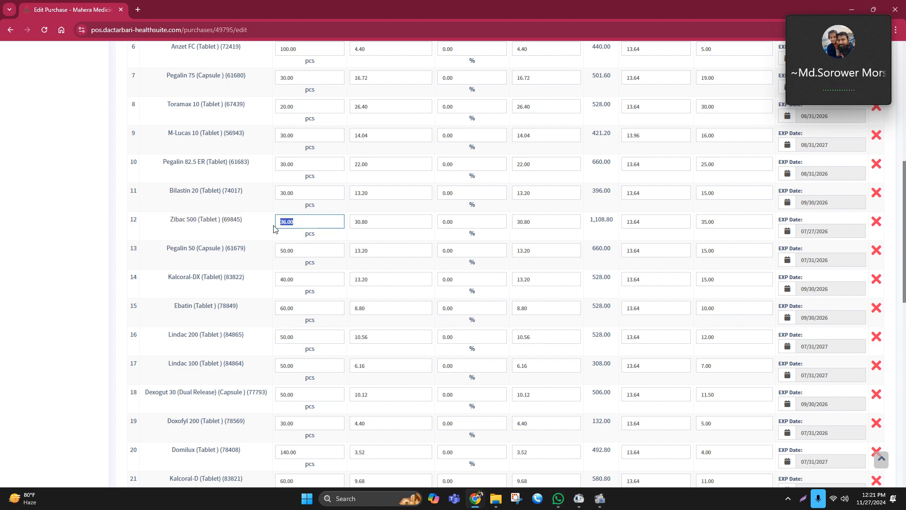
text(2)
click(273, 229)
drag(170, 220, 221, 219)
key(ctrl+c)
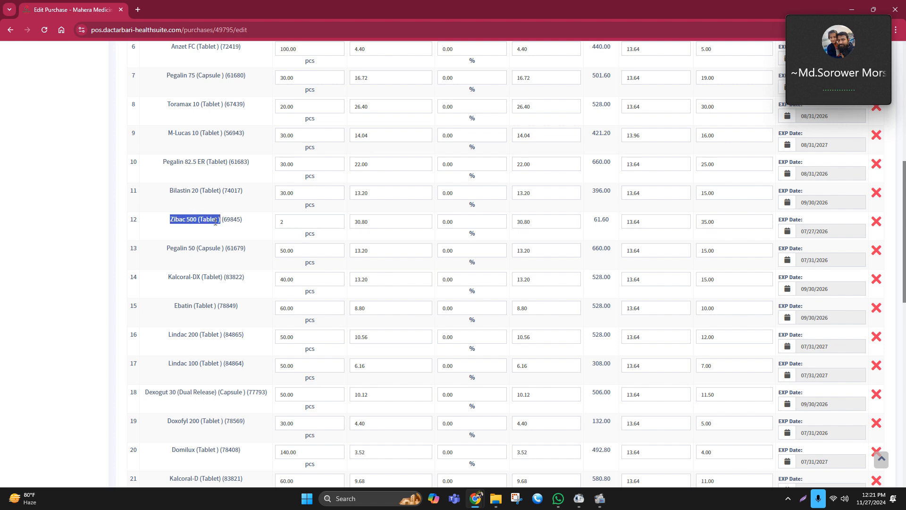
scroll(215, 222, up, 8)
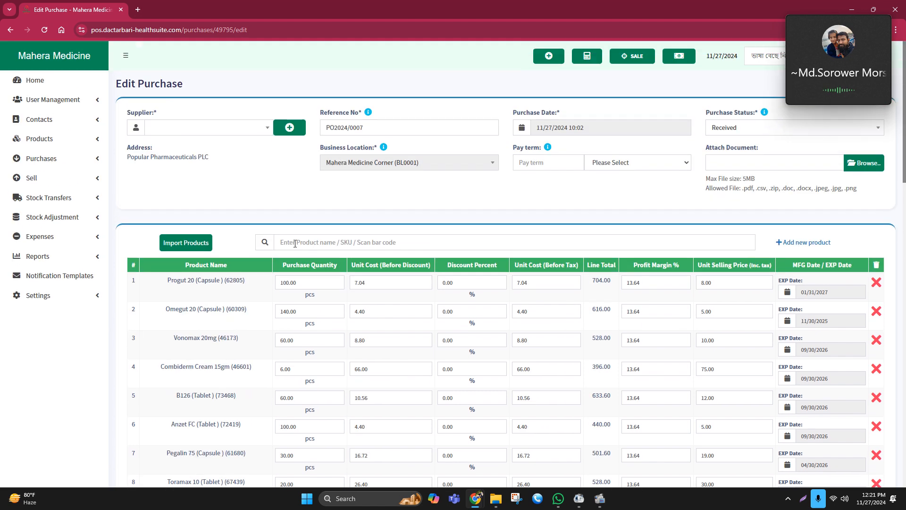
click(295, 243)
key(ctrl+v)
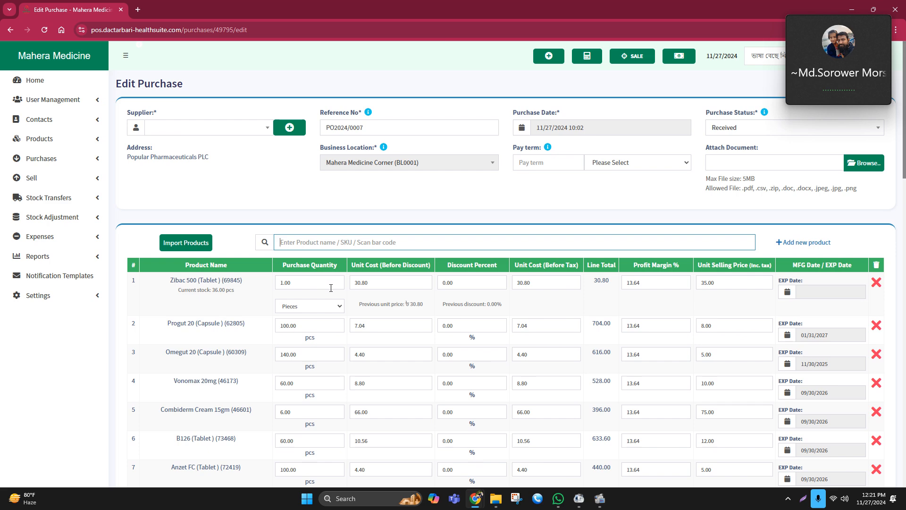
scroll(374, 302, down, 12)
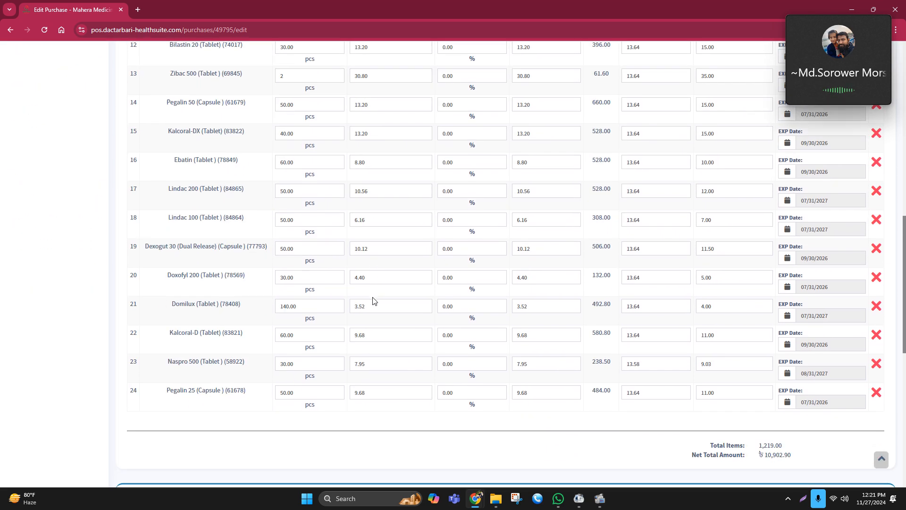
scroll(330, 284, up, 1)
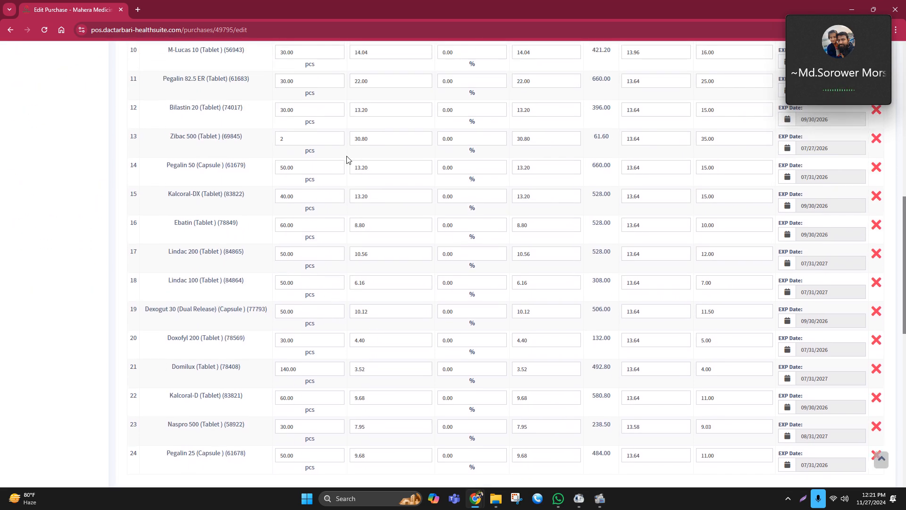
scroll(347, 159, up, 10)
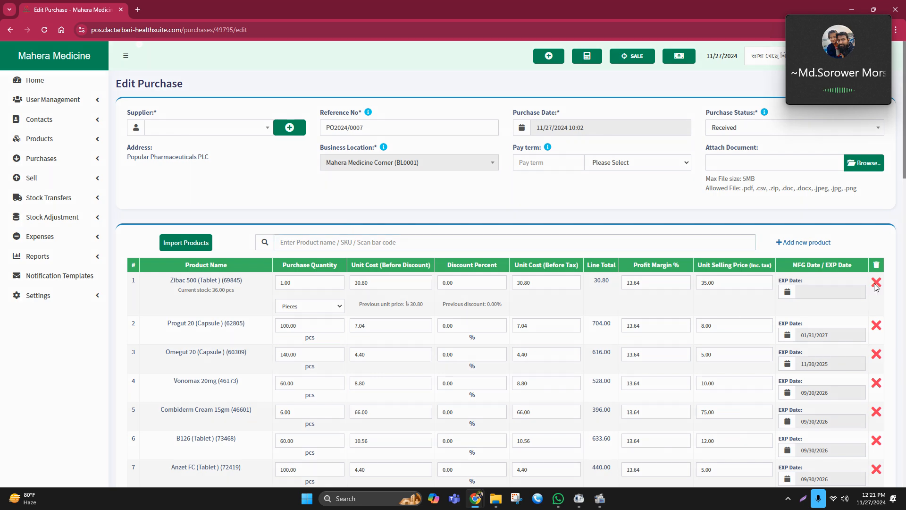
click(876, 283)
click(547, 314)
Set the Zibac 500 (Tablet) purchase quantity to 36
scroll(338, 256, down, 12)
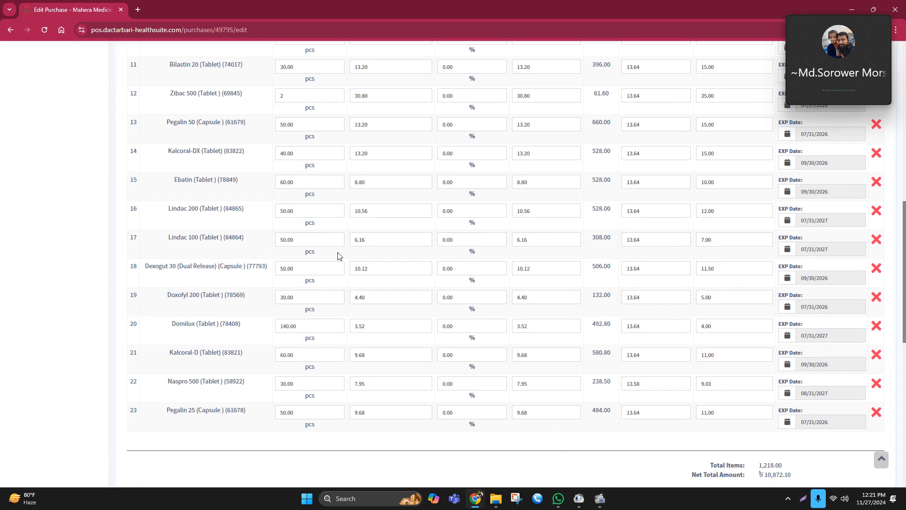
scroll(245, 259, up, 1)
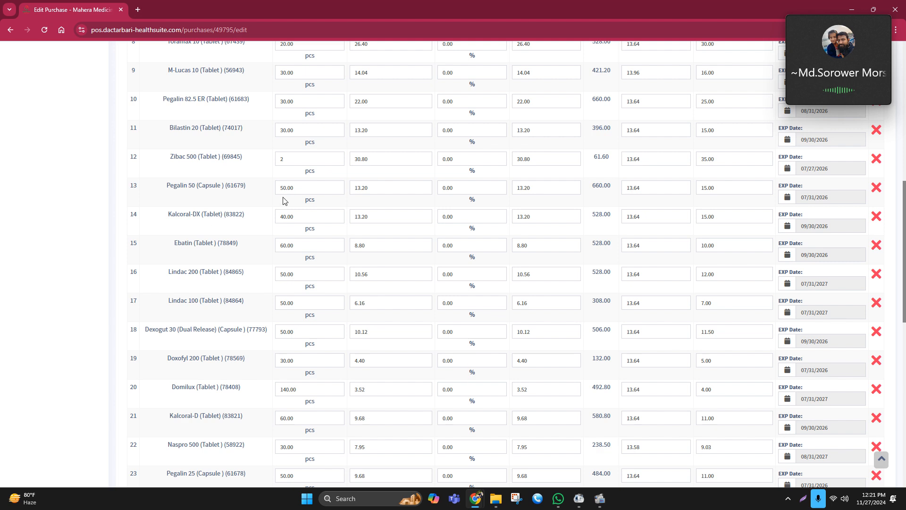
scroll(302, 213, up, 1)
drag(306, 223, 274, 227)
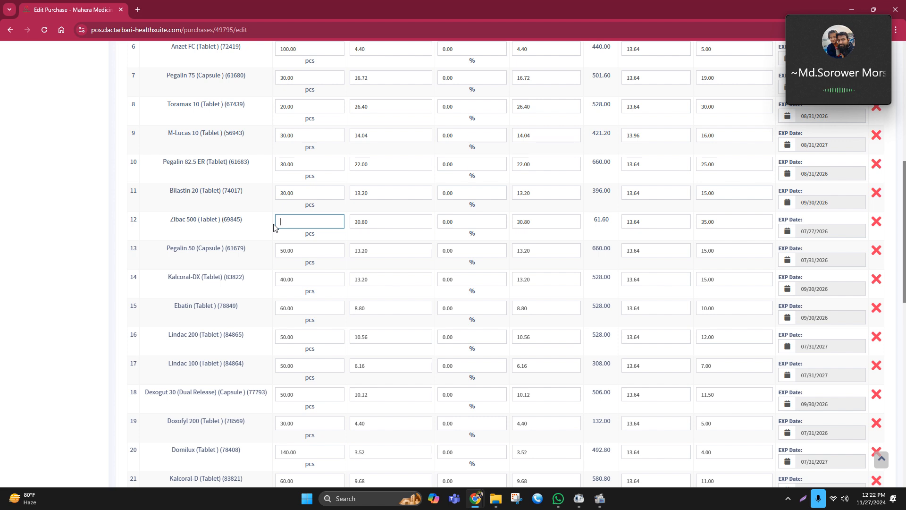
text(6)
click(435, 210)
Copy the Zibac 500 (Tablet) product name and open medex.com.bd in a new tab
drag(170, 221, 219, 223)
right_click(219, 223)
click(233, 230)
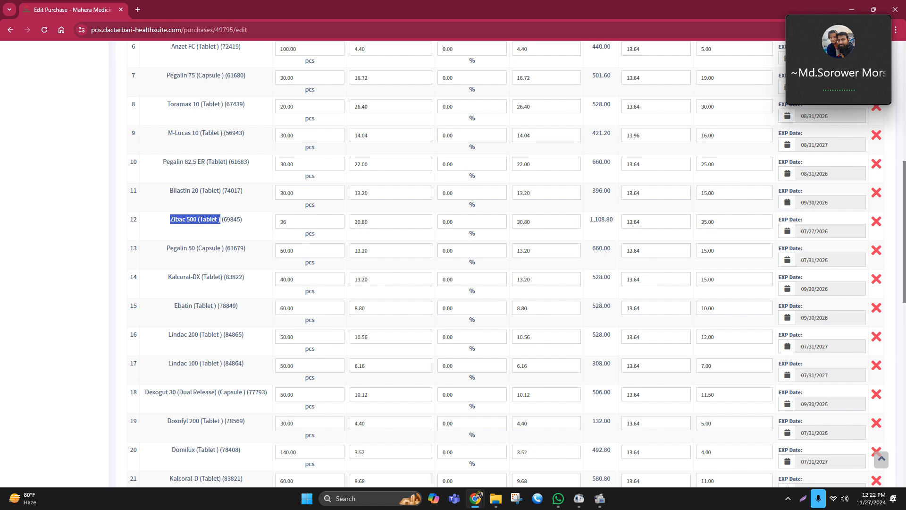
click(139, 8)
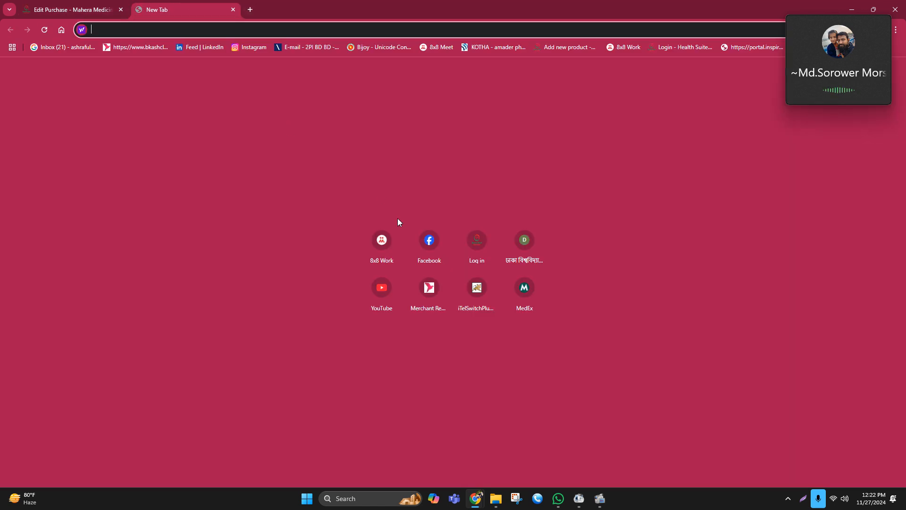
text(g)
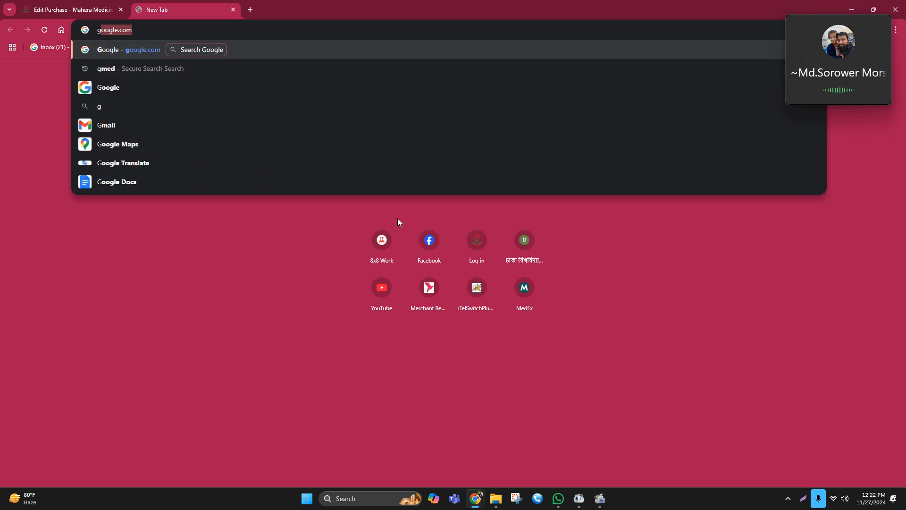
key(BackSpace)
key(BackSpace)
text(medex)
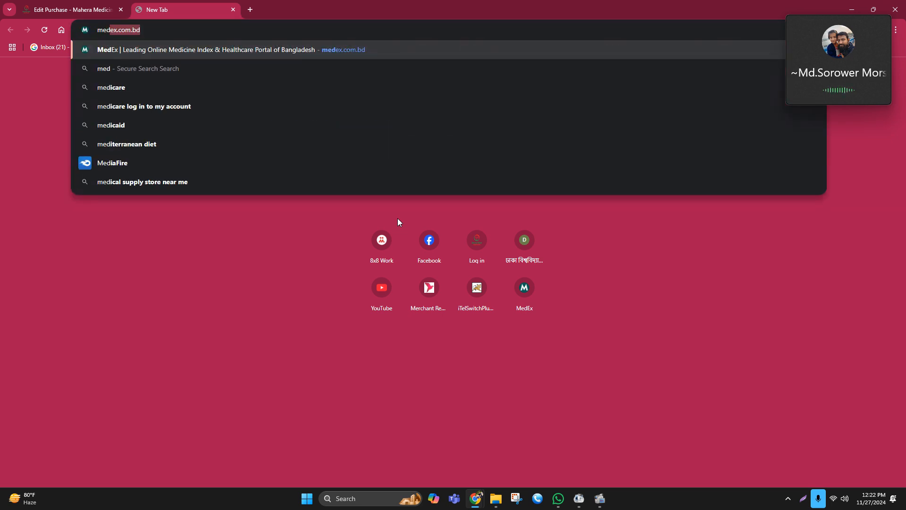
key(Return)
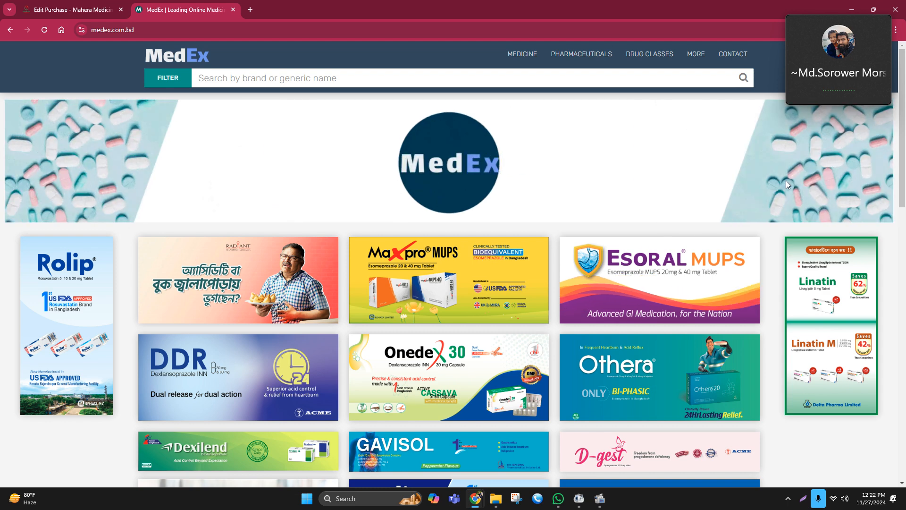
Search MedEx for the copied Zibac 500 (Tablet) name and open the Zibac 500 mg (Tablet) page
click(220, 78)
key(ctrl+v)
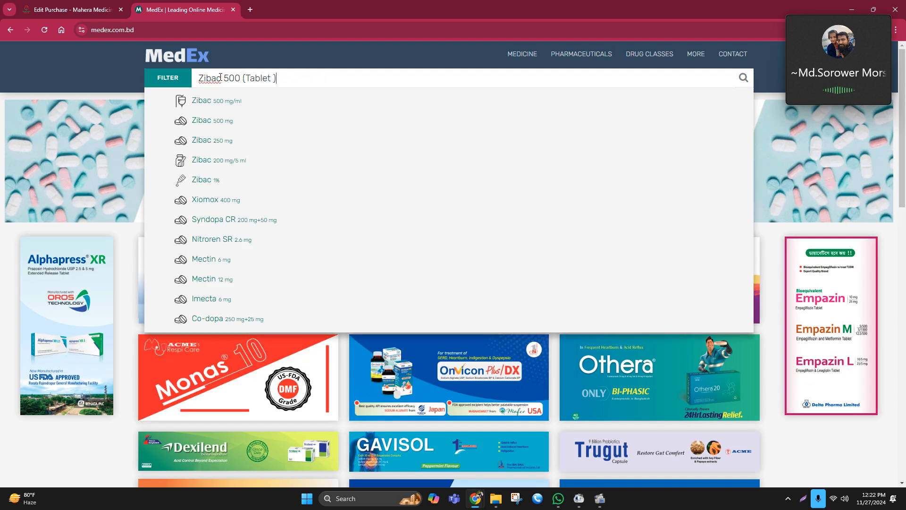
key(Return)
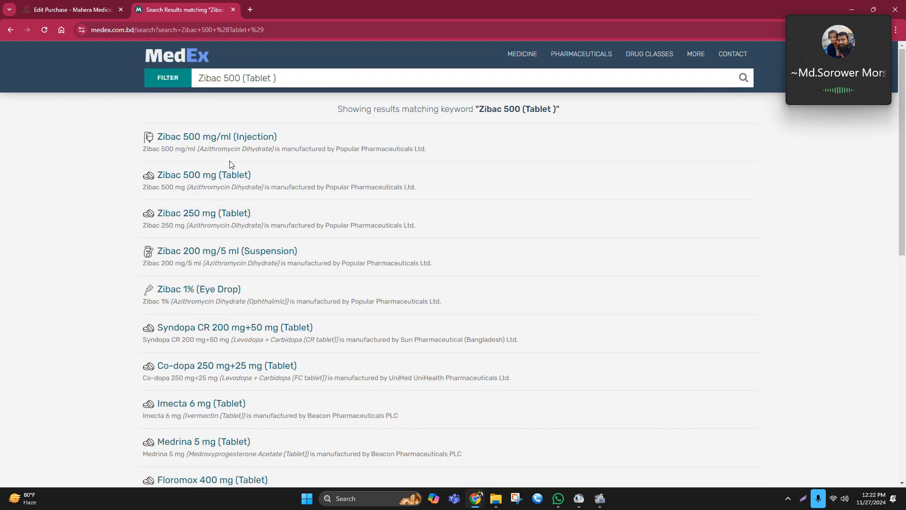
click(197, 176)
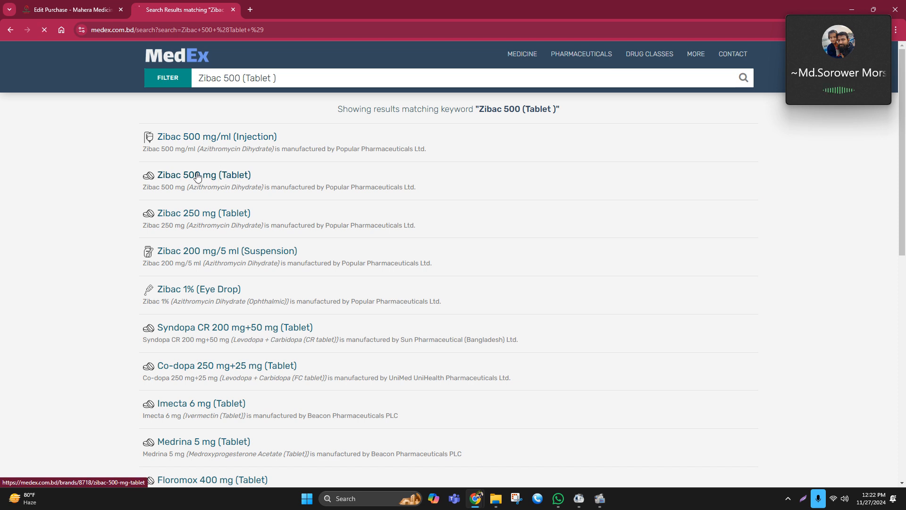
Compare the Zibac 500 line total in the purchase with the MedEx unit price
click(86, 4)
click(55, 262)
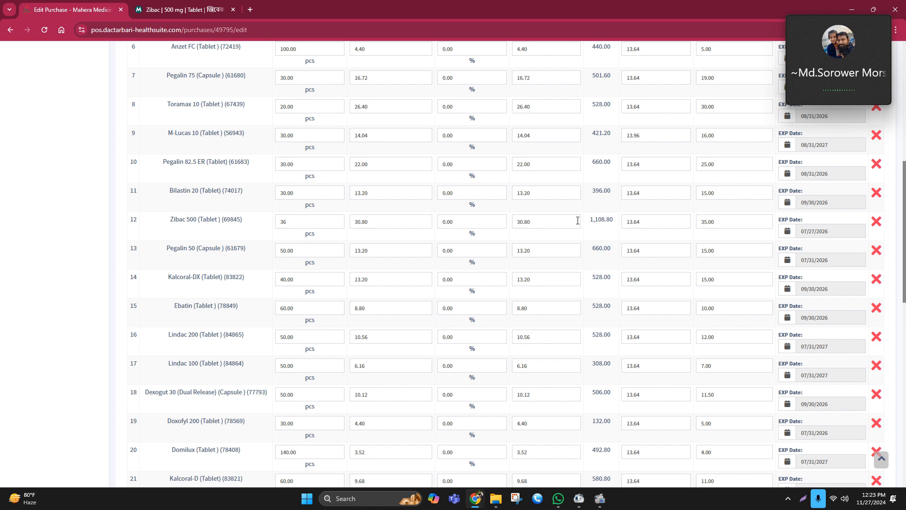
drag(589, 220, 613, 218)
click(605, 236)
click(179, 8)
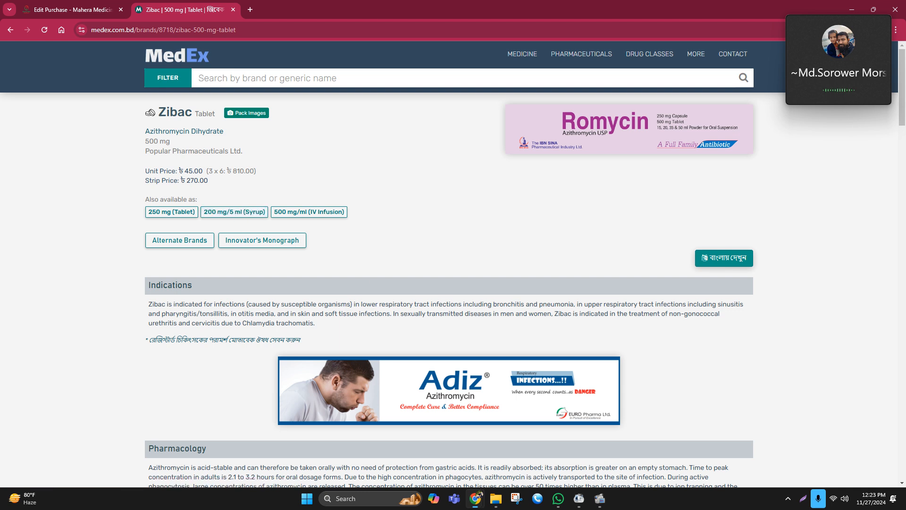
key(alt+Tab)
key(alt+Tab)
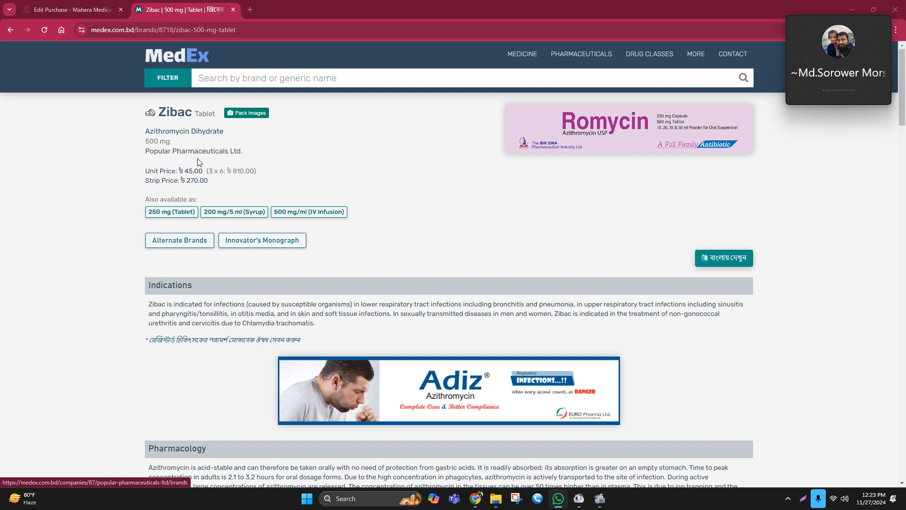
drag(183, 170, 194, 172)
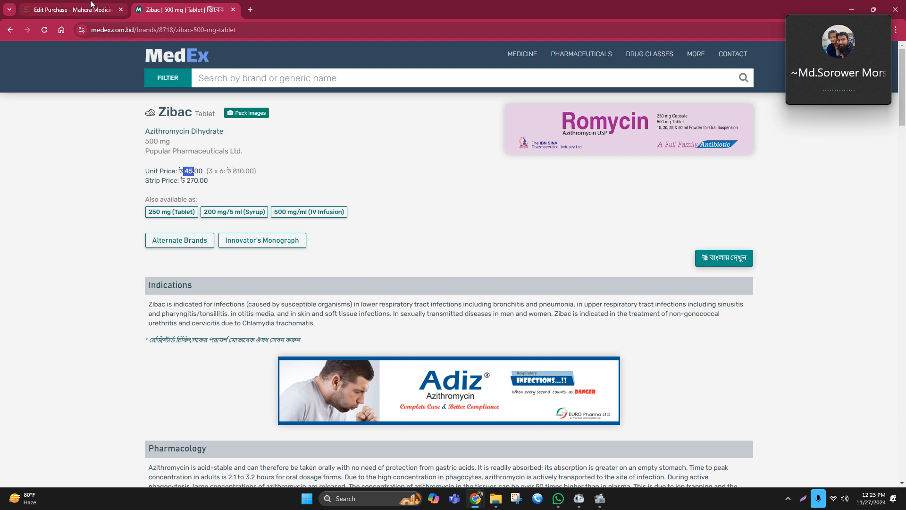
click(91, 4)
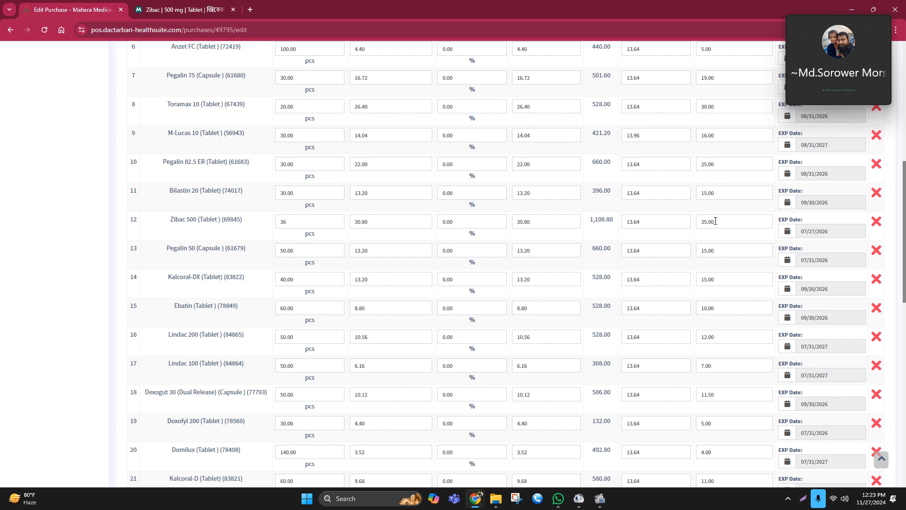
Set the Zibac 500 (Tablet) unit selling price to 45
drag(718, 220, 698, 222)
text(45)
click(678, 238)
Set the Zibac 500 (Tablet) unit cost before discount to 39.60
drag(378, 224, 351, 228)
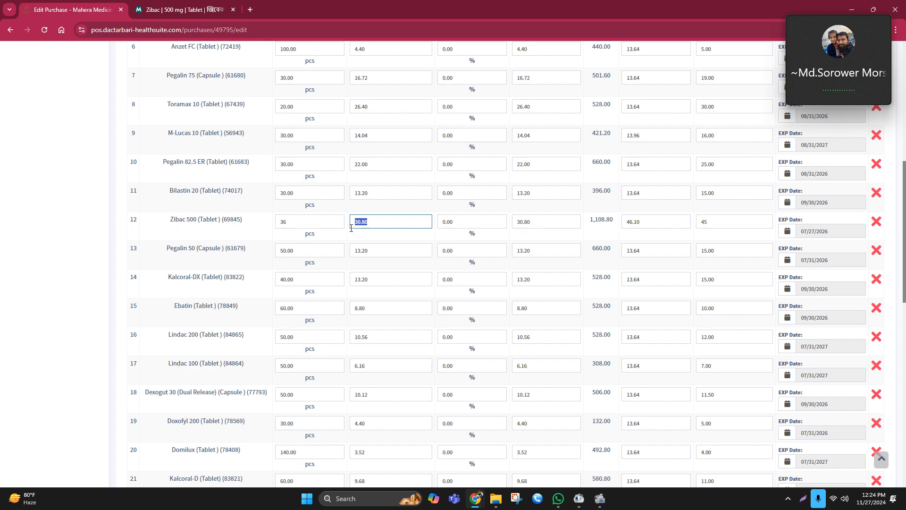
text(39.60)
click(386, 235)
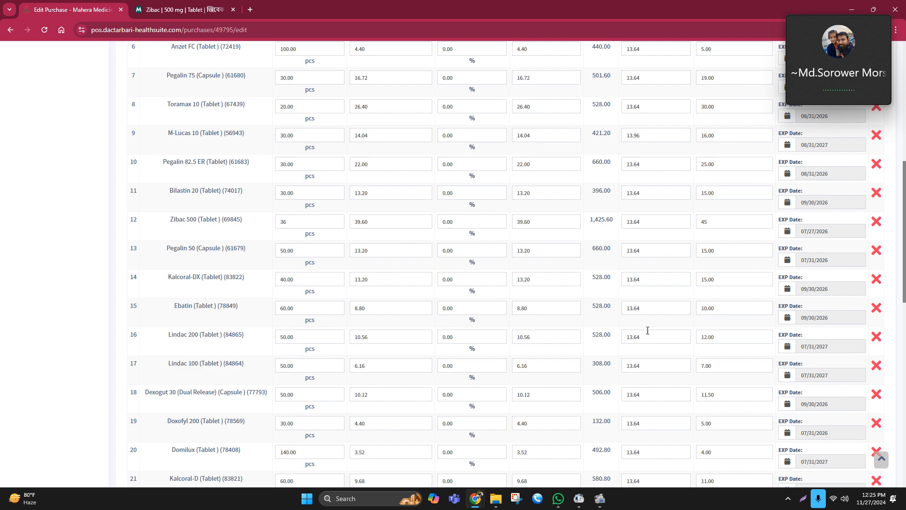
Review the purchase's net total amount below the item list
scroll(865, 398, down, 8)
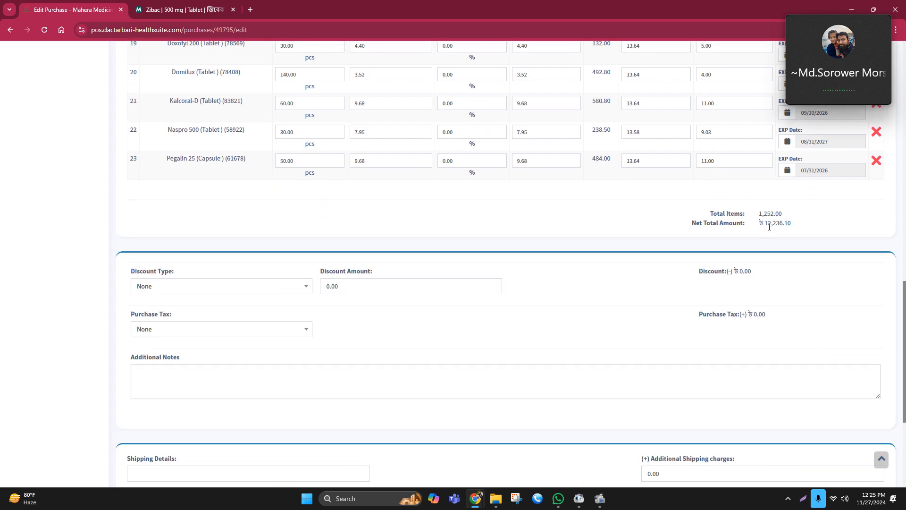
drag(764, 223, 800, 227)
scroll(782, 241, up, 3)
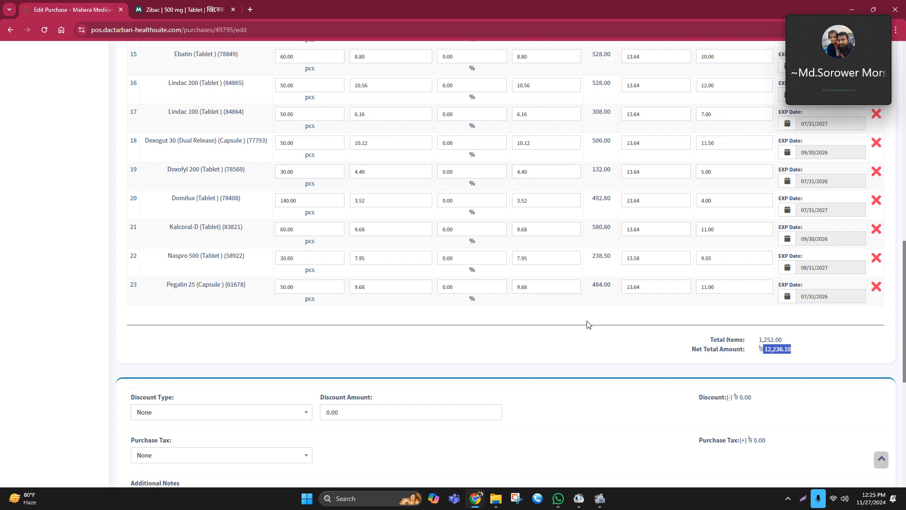
scroll(463, 319, up, 8)
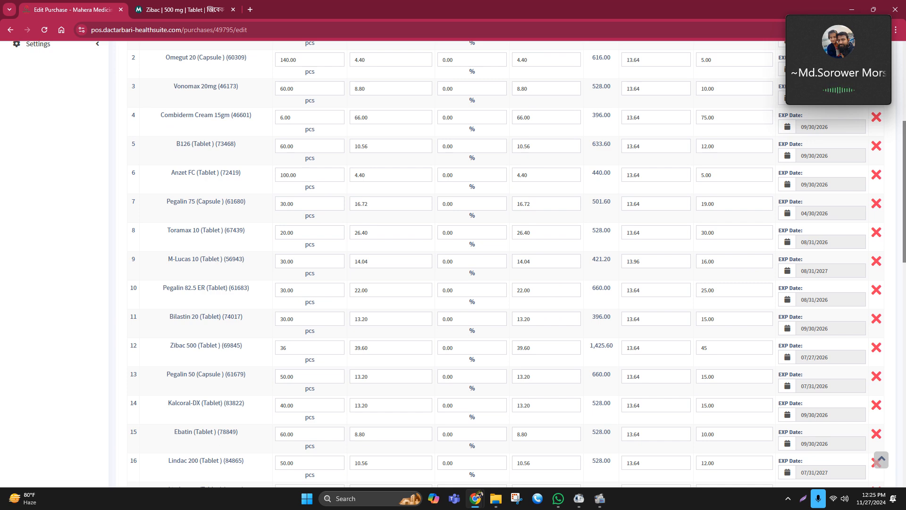
scroll(225, 269, up, 3)
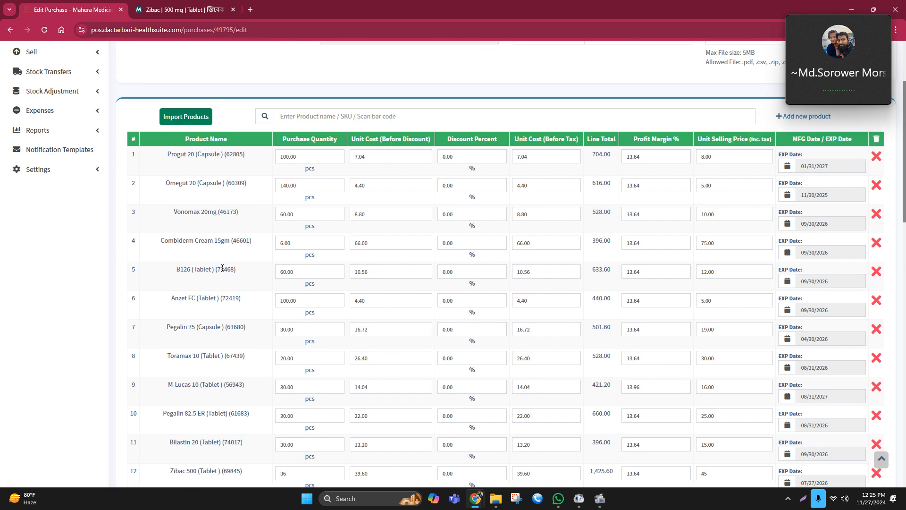
scroll(221, 269, down, 1)
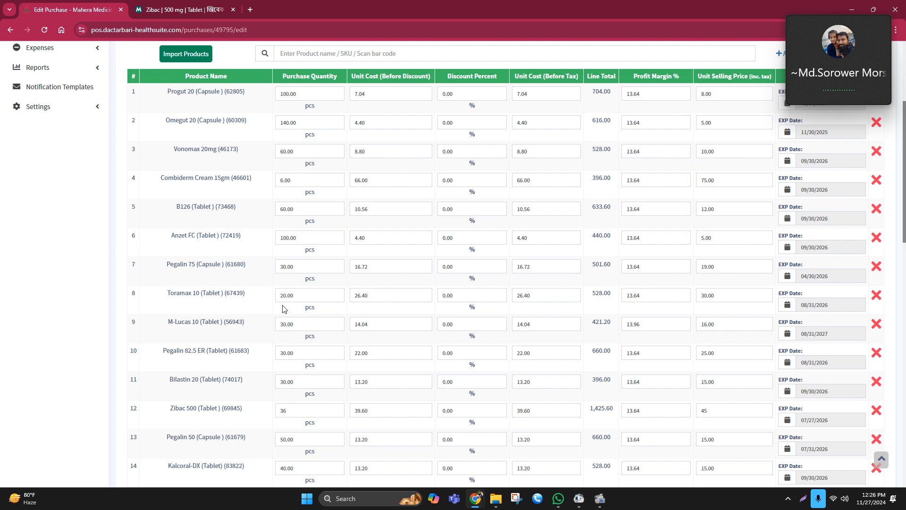
Set the Toramax 10 (Tablet) purchase quantity to 40
drag(168, 295, 255, 299)
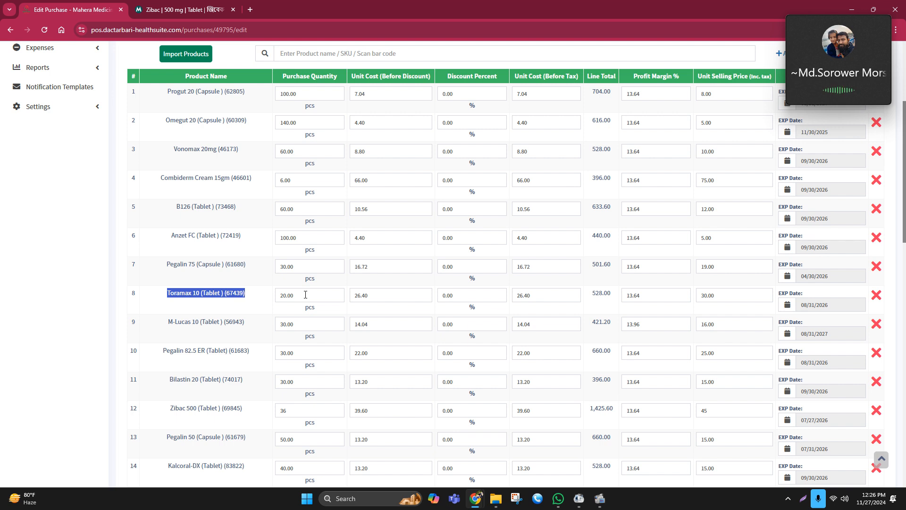
drag(589, 294, 615, 296)
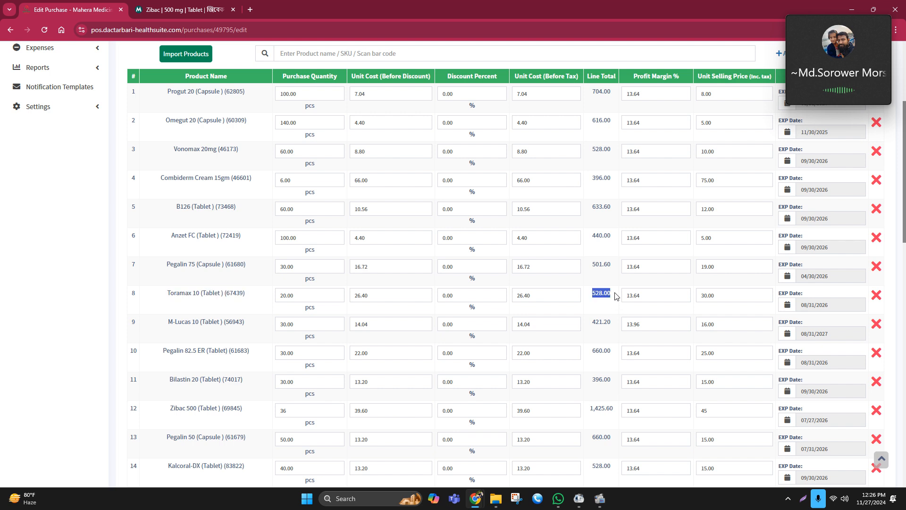
click(602, 310)
double_click(276, 297)
text(40)
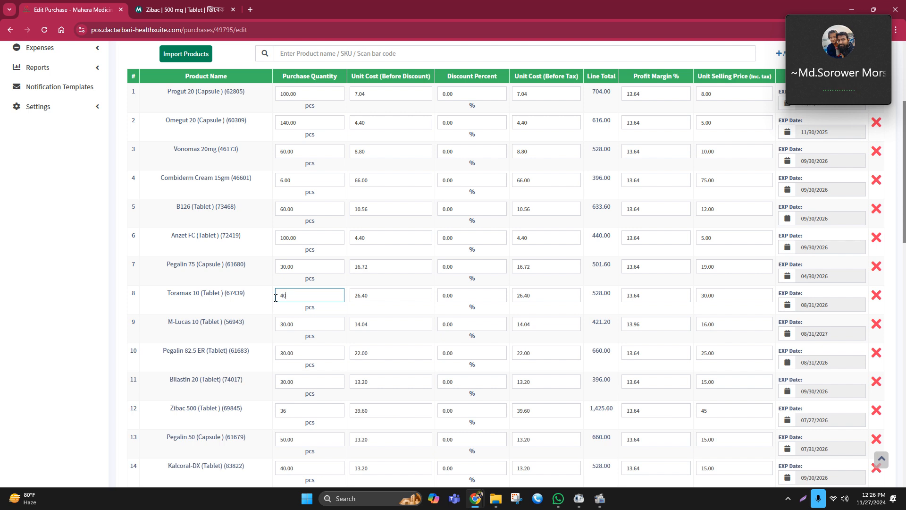
click(253, 312)
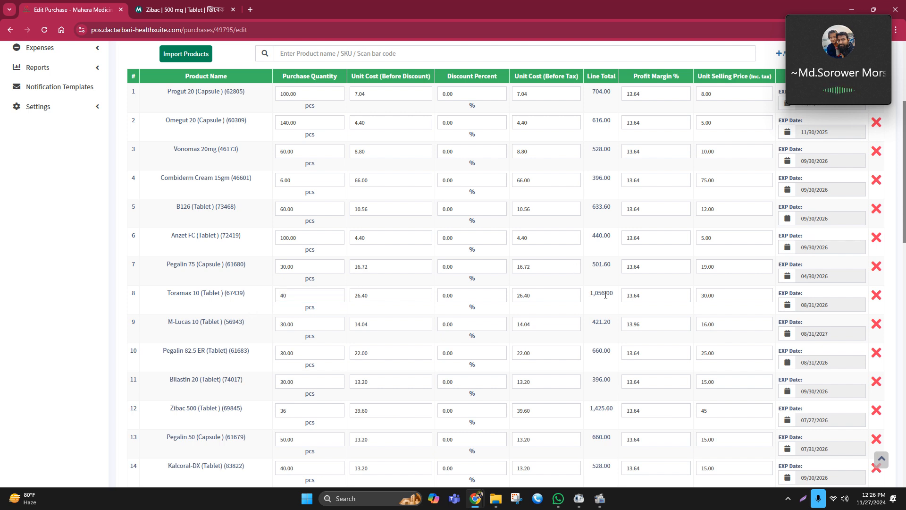
Review the Toramax 10 line total and the purchase's net total amount
drag(589, 298, 612, 302)
click(601, 305)
scroll(622, 298, down, 7)
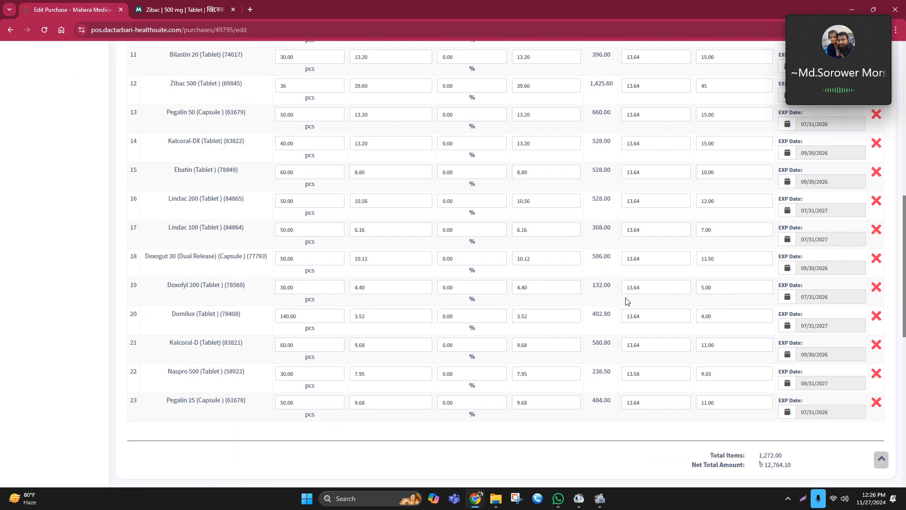
scroll(627, 301, down, 4)
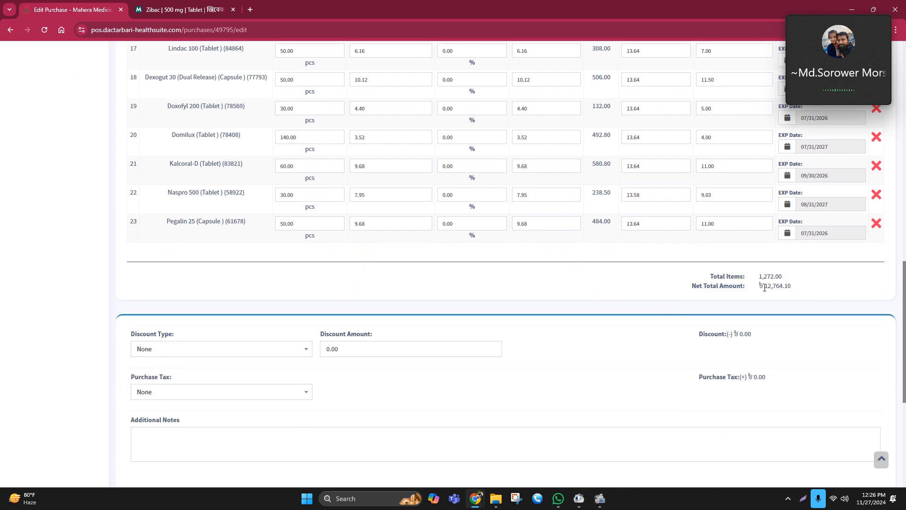
drag(764, 288, 825, 290)
click(813, 284)
scroll(644, 348, up, 3)
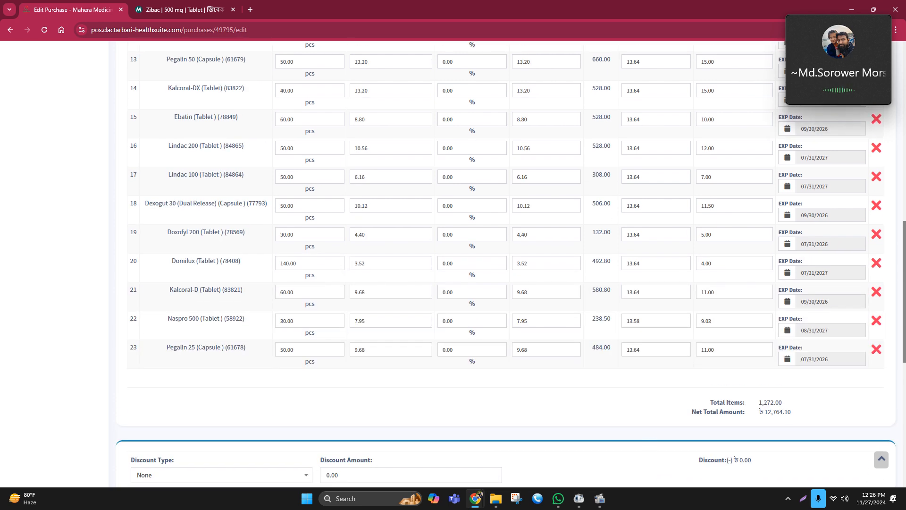
scroll(285, 326, up, 1)
scroll(284, 326, up, 8)
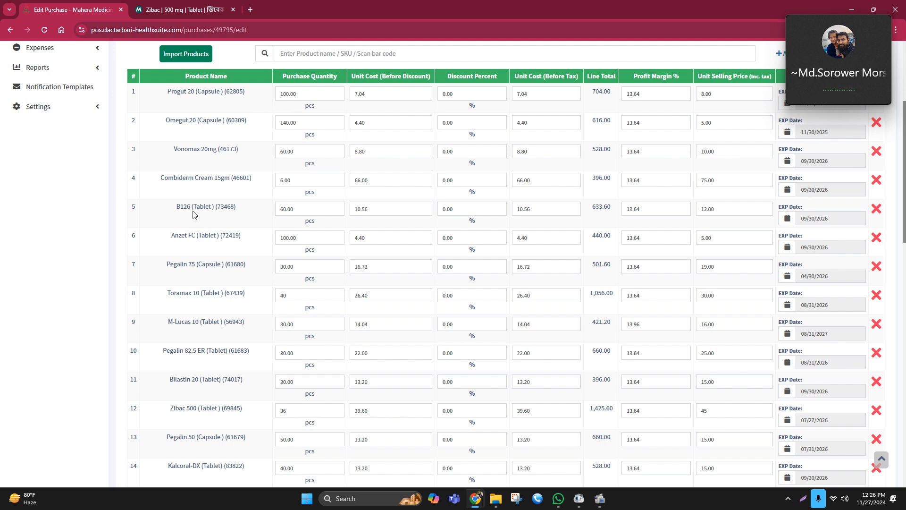
Review the B126, Anzet FC and Pegalin 75 line items' names and line totals
drag(177, 207, 246, 207)
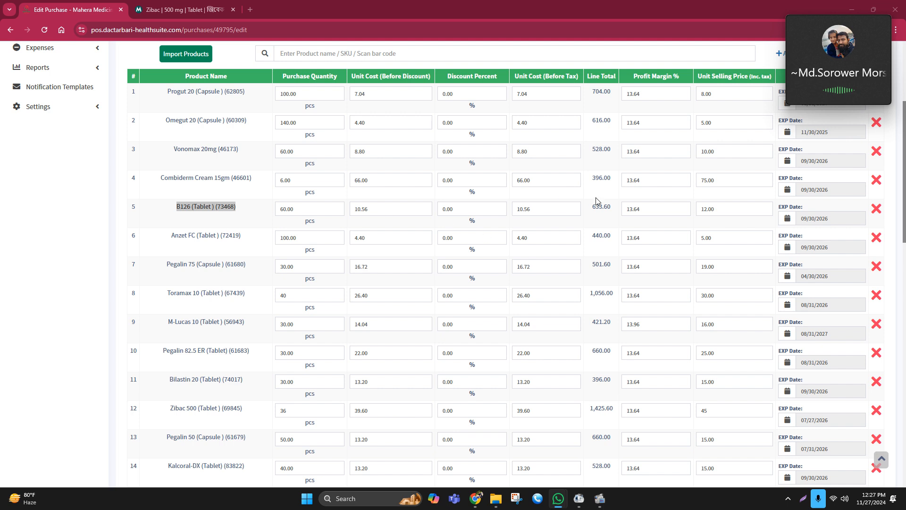
drag(591, 208, 616, 209)
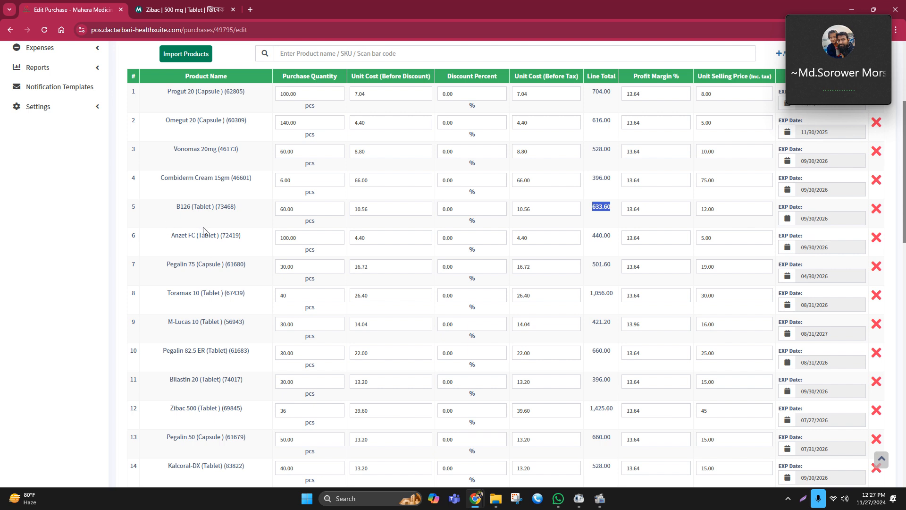
drag(171, 236, 224, 238)
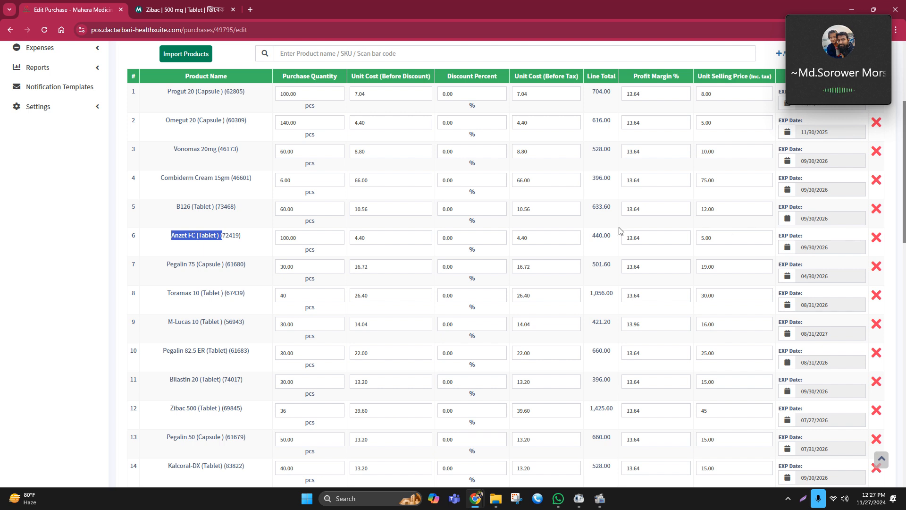
scroll(260, 230, down, 1)
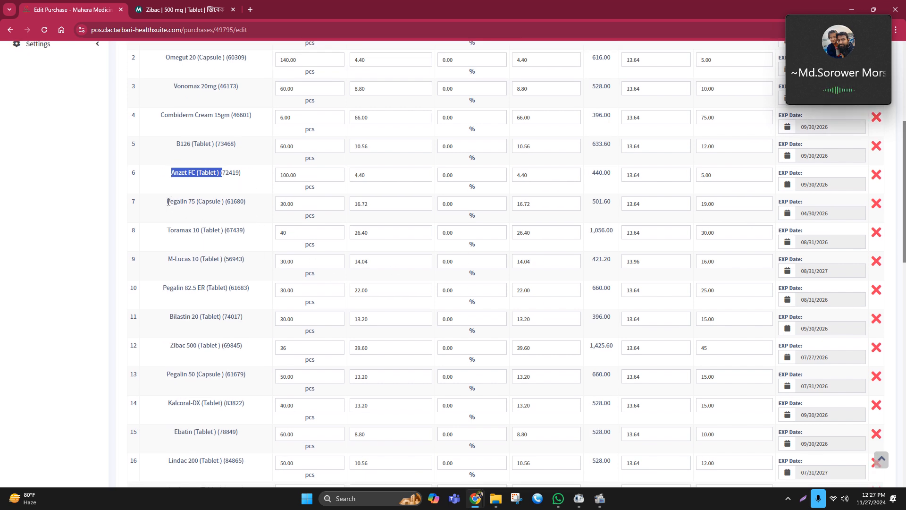
drag(166, 202, 203, 204)
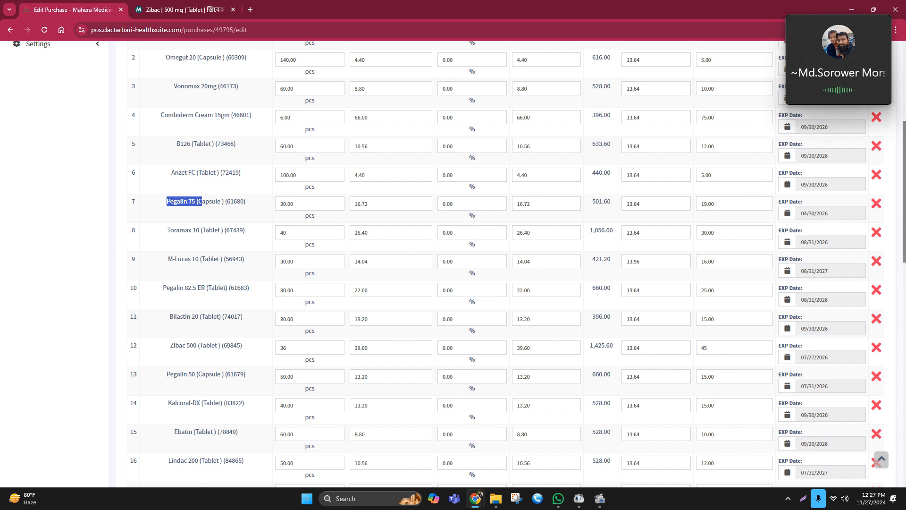
key(alt+Tab)
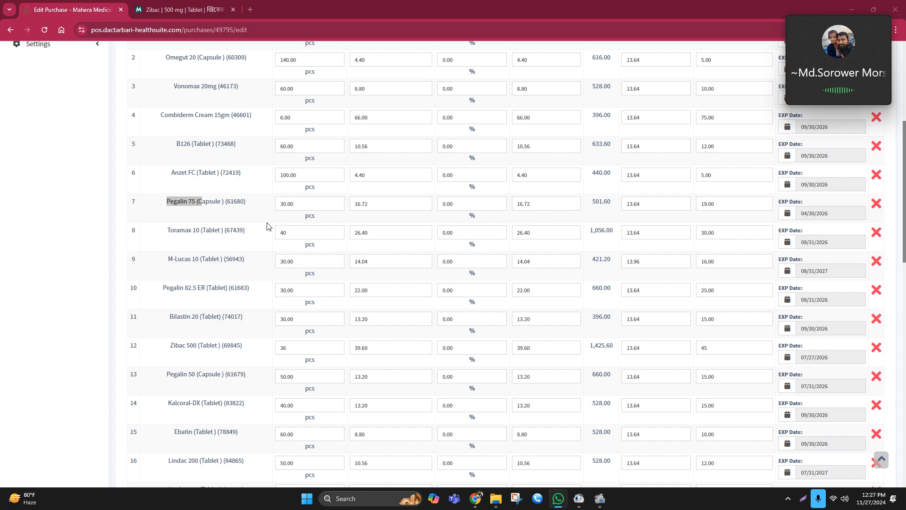
scroll(210, 247, down, 1)
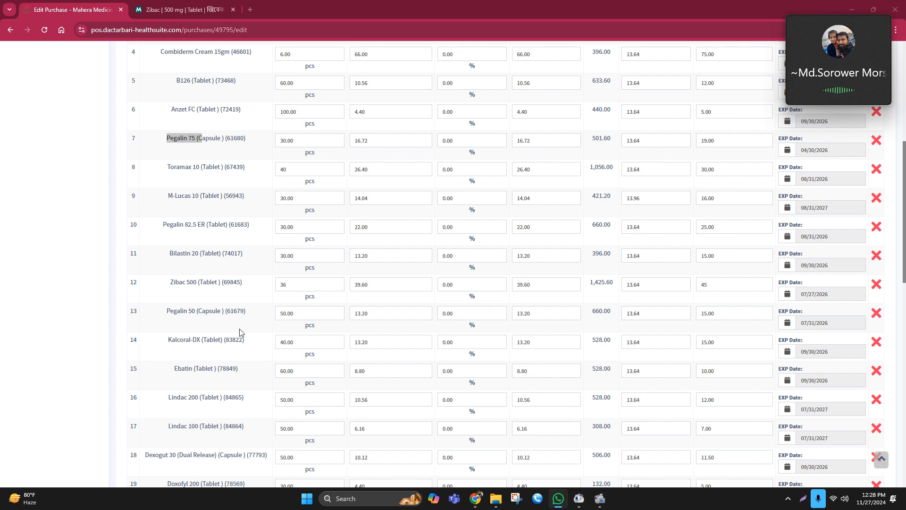
Look up M-Lucas 10 on MedEx to check its listed price
drag(166, 197, 611, 198)
click(596, 212)
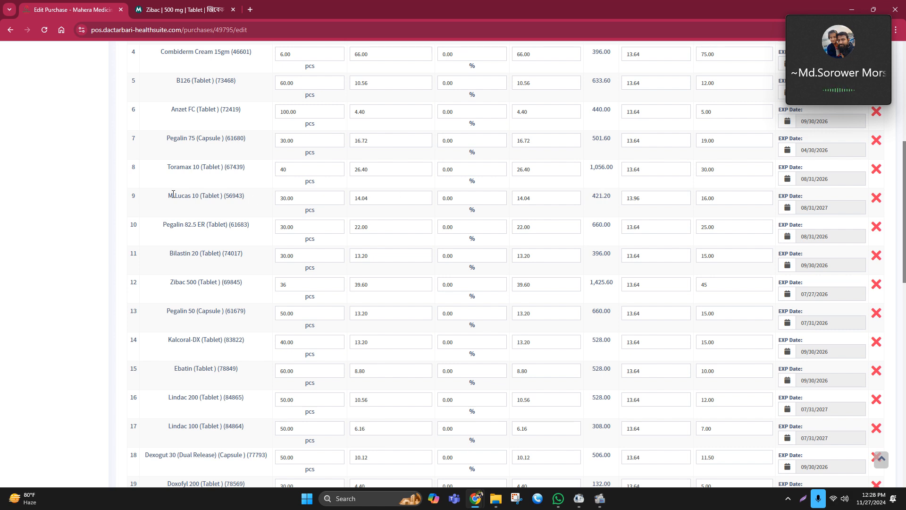
drag(168, 195, 223, 196)
key(ctrl+c)
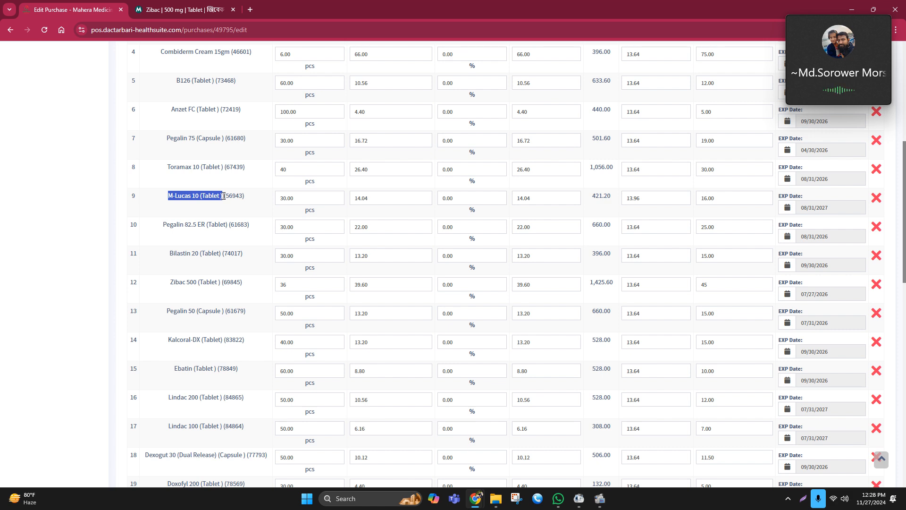
click(168, 7)
key(ctrl+v)
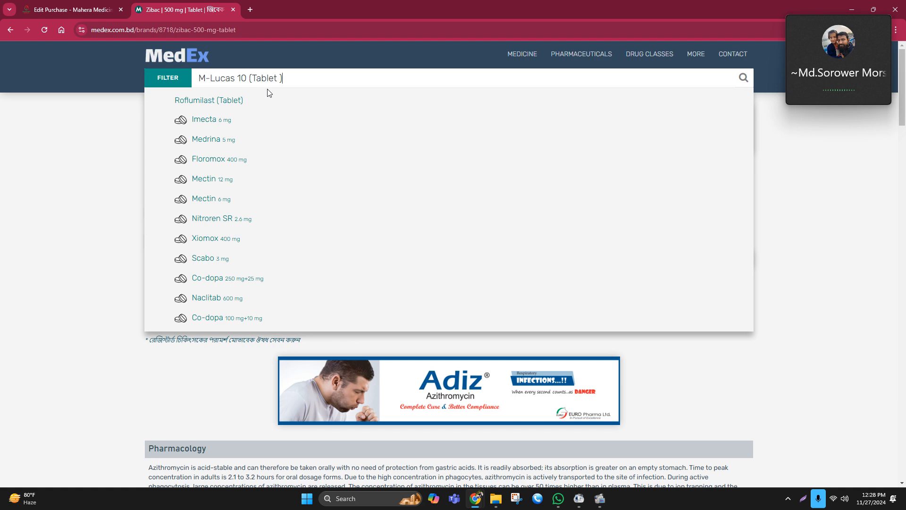
key(BackSpace)
key(BackSpace)
key(BackSpace)
key(BackSpace)
key(BackSpace)
key(BackSpace)
key(BackSpace)
key(BackSpace)
key(BackSpace)
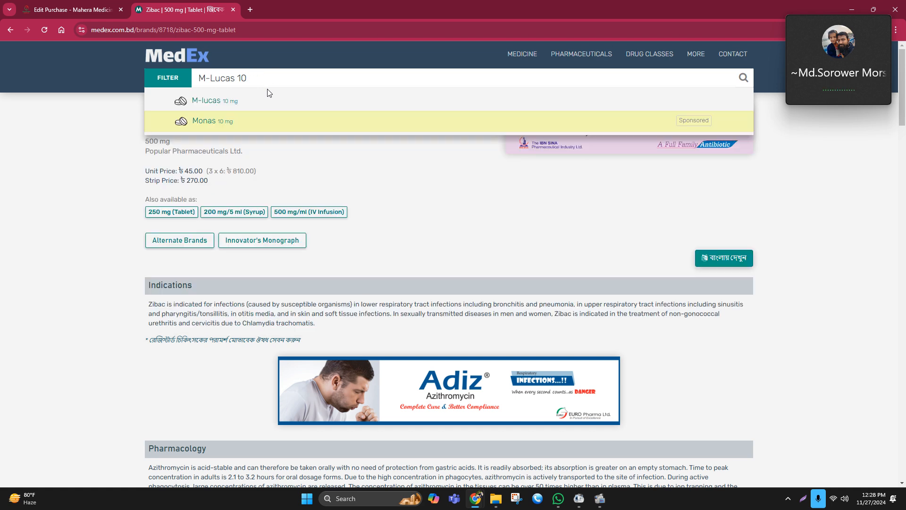
click(237, 100)
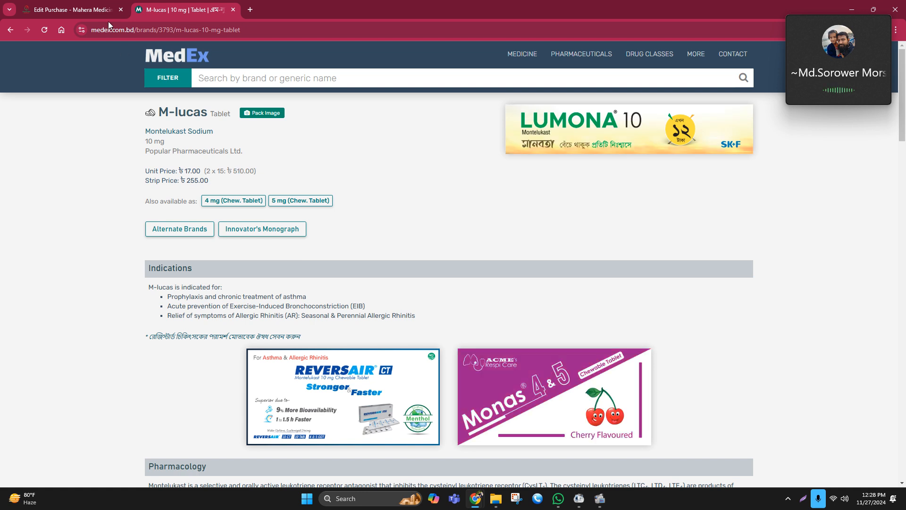
Set the M-Lucas 10 (Tablet) unit selling price to 17
key(ctrl+shift+Tab)
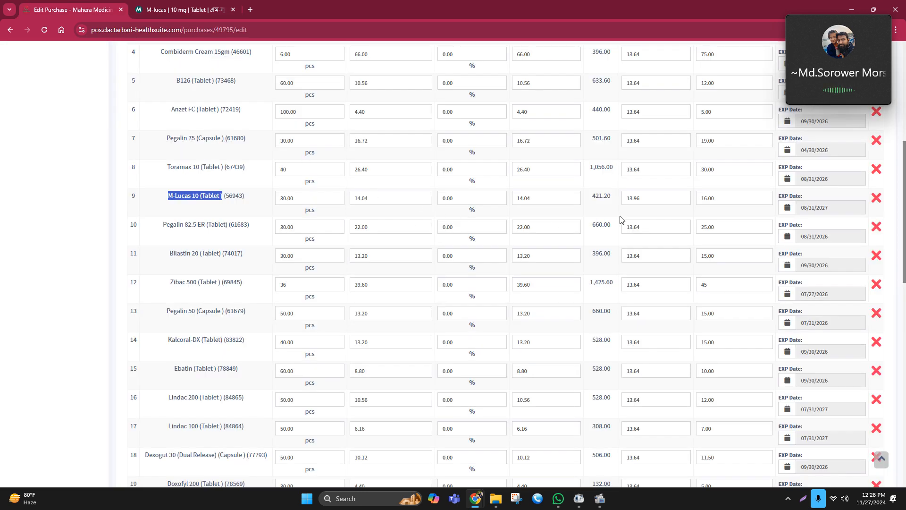
click(718, 199)
key(ctrl+a)
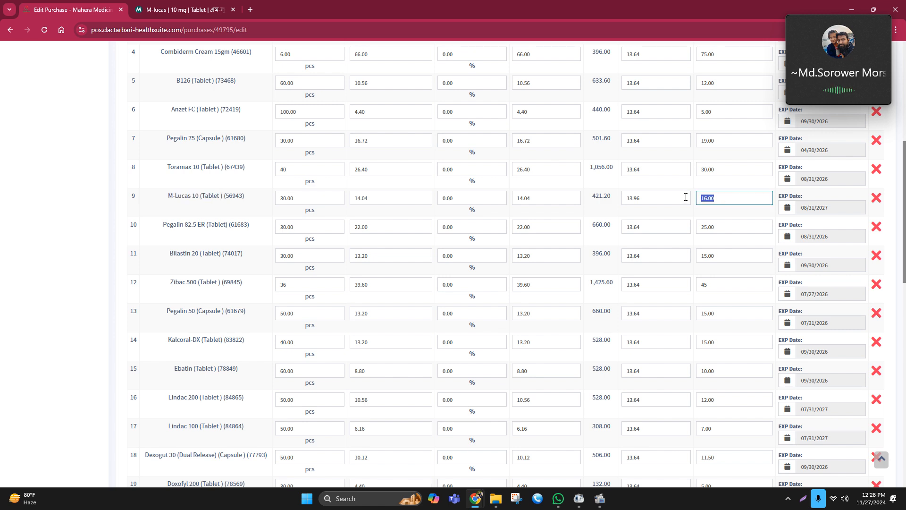
text(17)
click(607, 215)
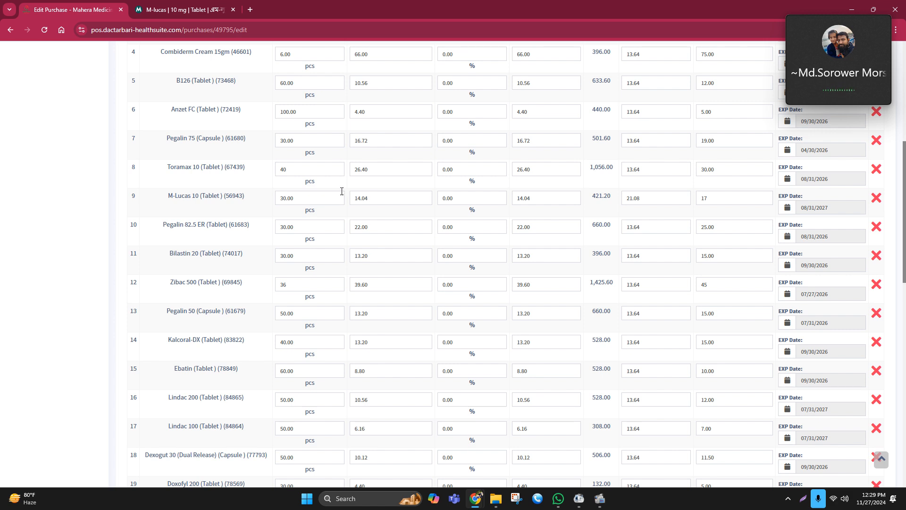
Set the M-Lucas 10 (Tablet) unit cost before discount to 15
click(350, 201)
text(14.9)
key(BackSpace)
key(BackSpace)
key(BackSpace)
key(BackSpace)
text(15)
click(406, 212)
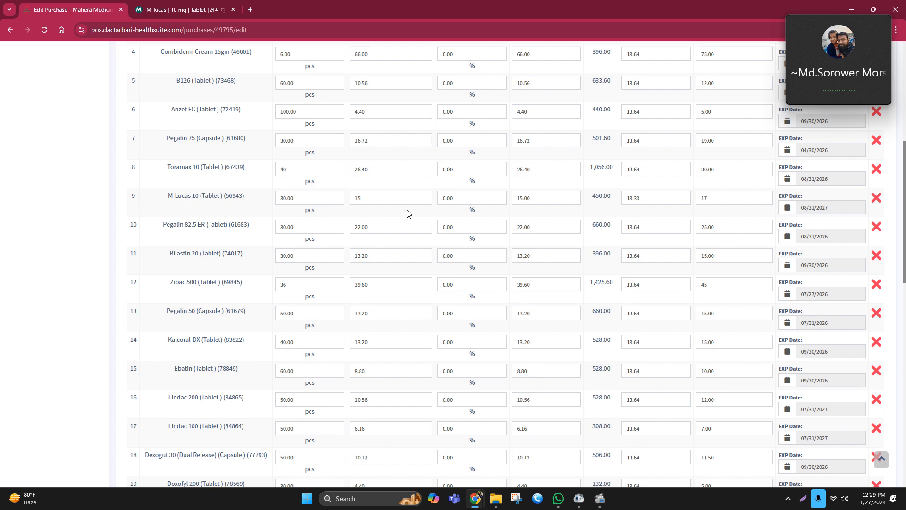
Review the M-Lucas 10 line total and the purchase's net total amount
drag(595, 195, 611, 195)
click(595, 202)
click(600, 217)
click(606, 201)
scroll(726, 318, down, 6)
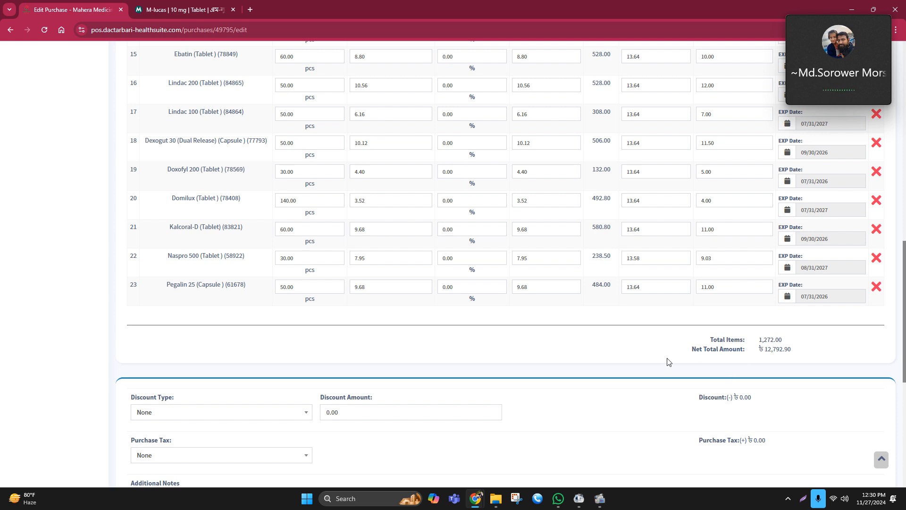
scroll(399, 331, up, 7)
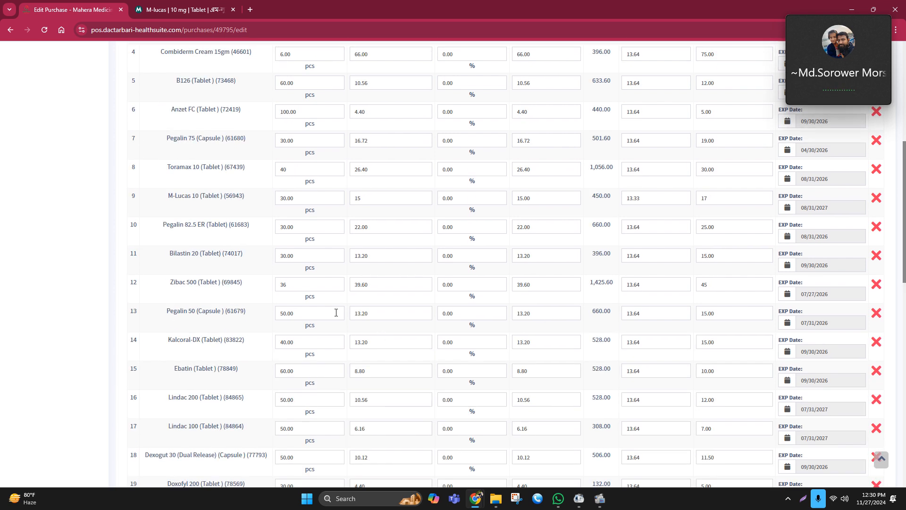
Select and copy the Pegalin 50 (Capsule) line item details for reference
scroll(195, 228, down, 1)
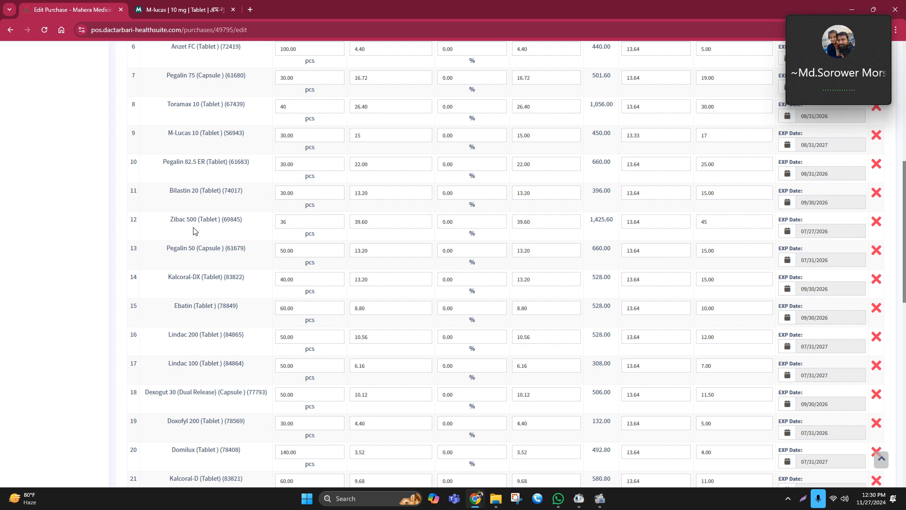
drag(180, 248, 206, 248)
scroll(198, 293, down, 1)
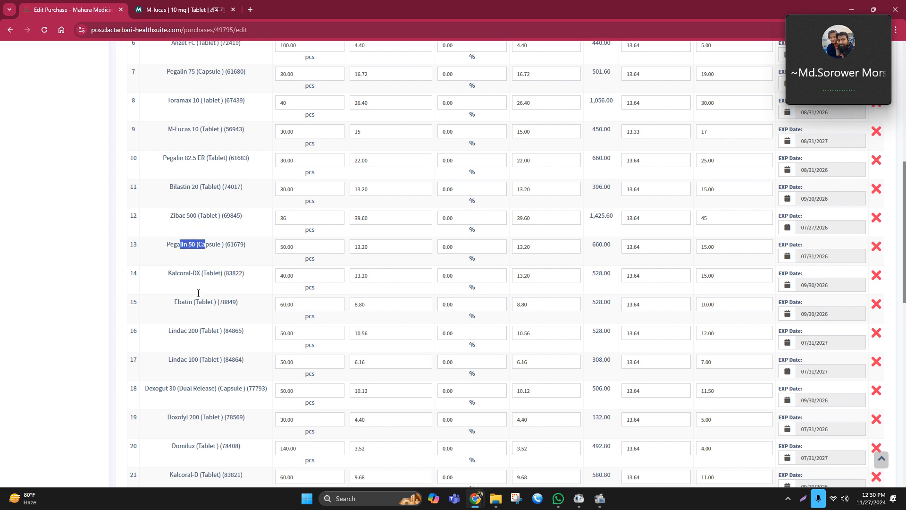
scroll(198, 280, up, 1)
drag(175, 133, 228, 133)
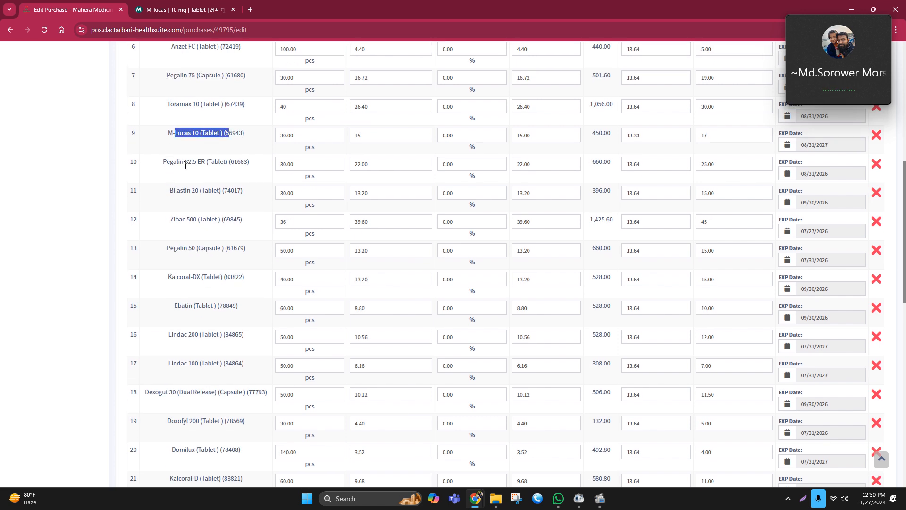
click(178, 170)
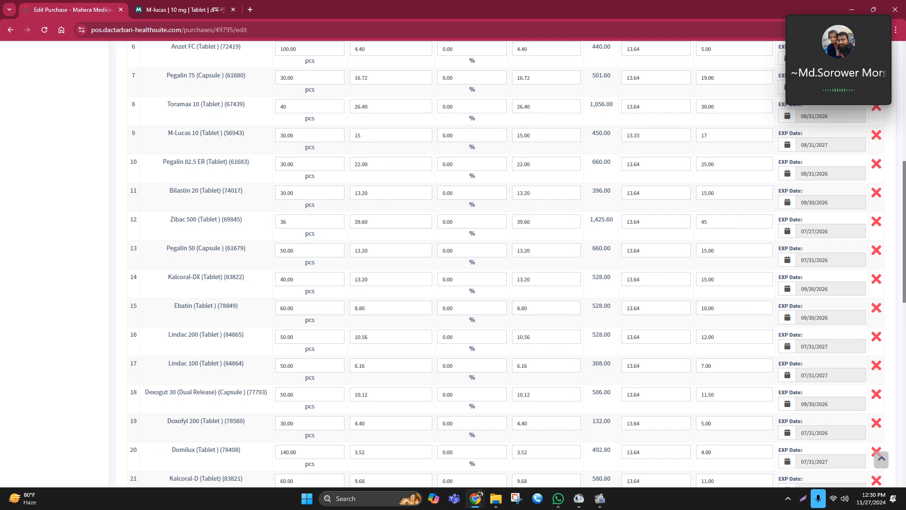
key(alt+Tab)
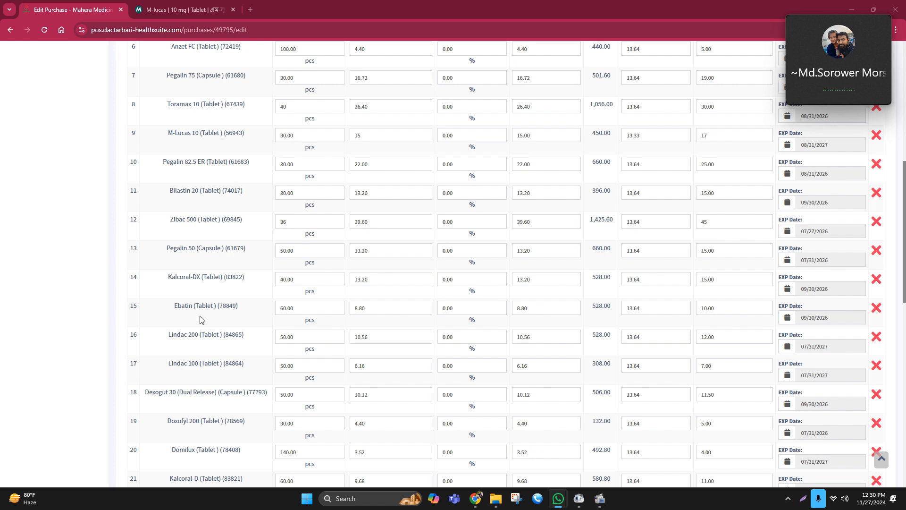
drag(165, 245, 821, 246)
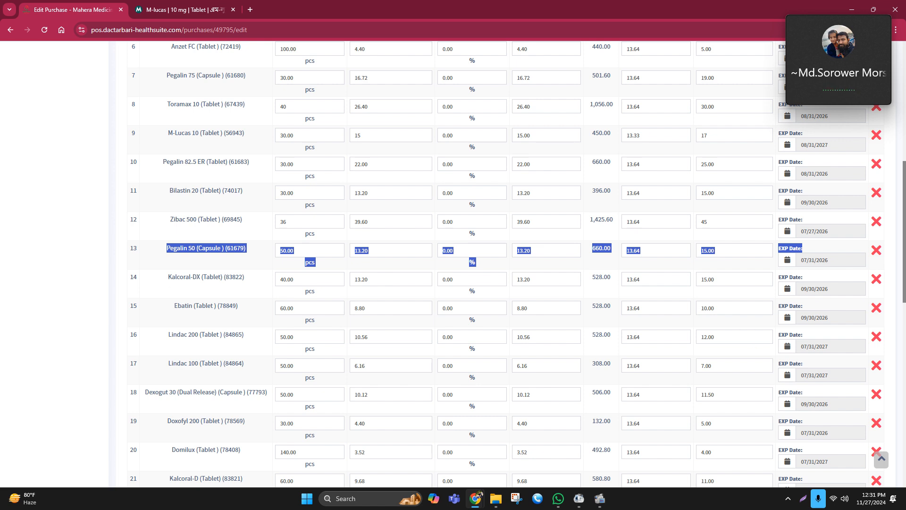
key(alt+Tab)
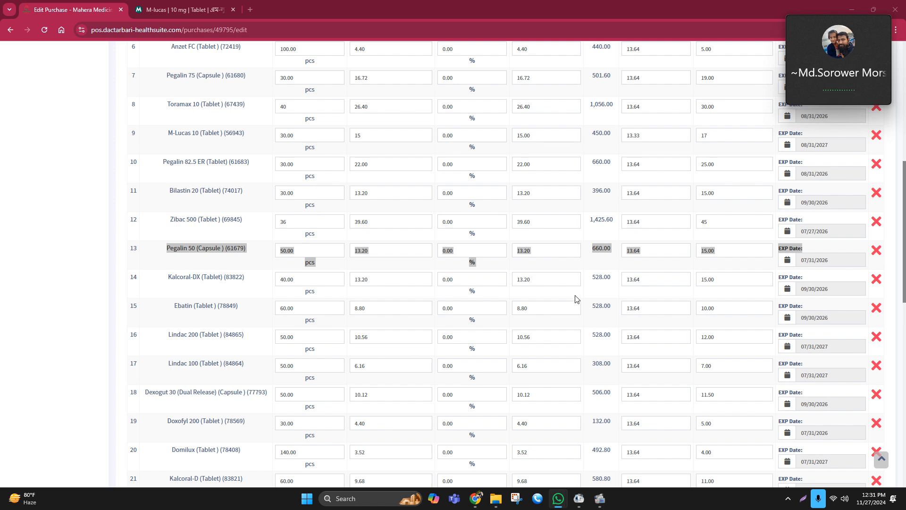
Look up Kalcoral-DX on MedEx to check its listed price
double_click(595, 278)
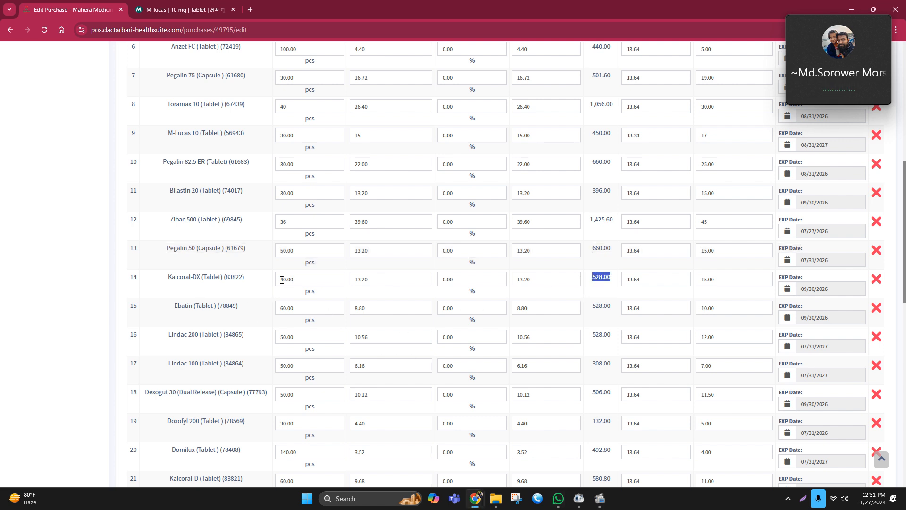
drag(282, 279, 306, 276)
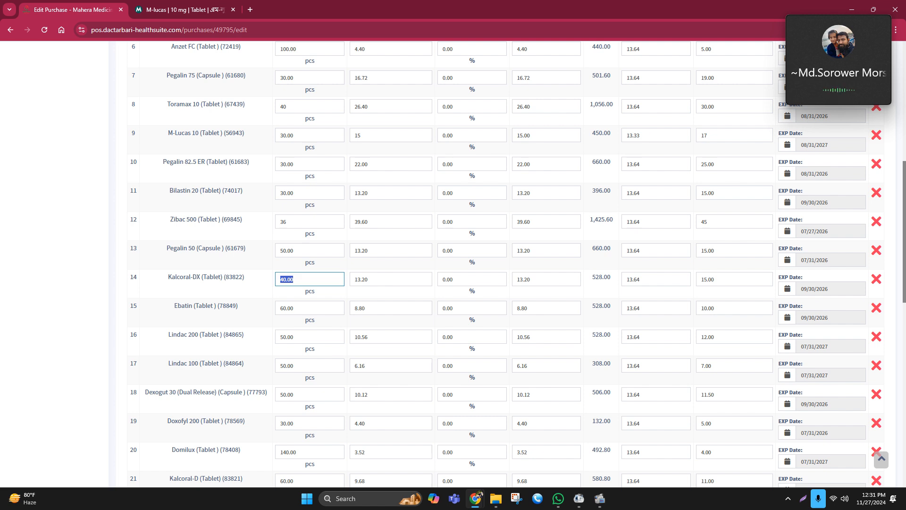
click(428, 296)
drag(202, 277, 166, 274)
key(ctrl+c)
click(149, 10)
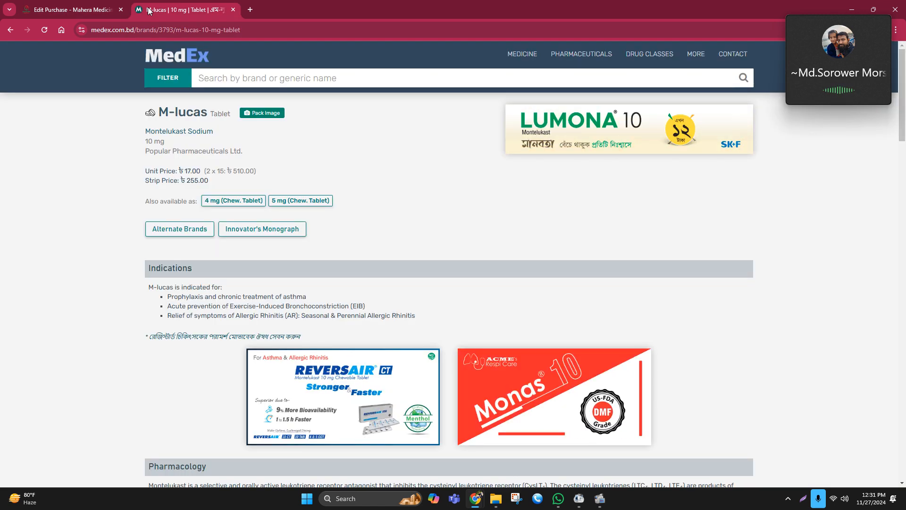
click(266, 72)
key(ctrl+v)
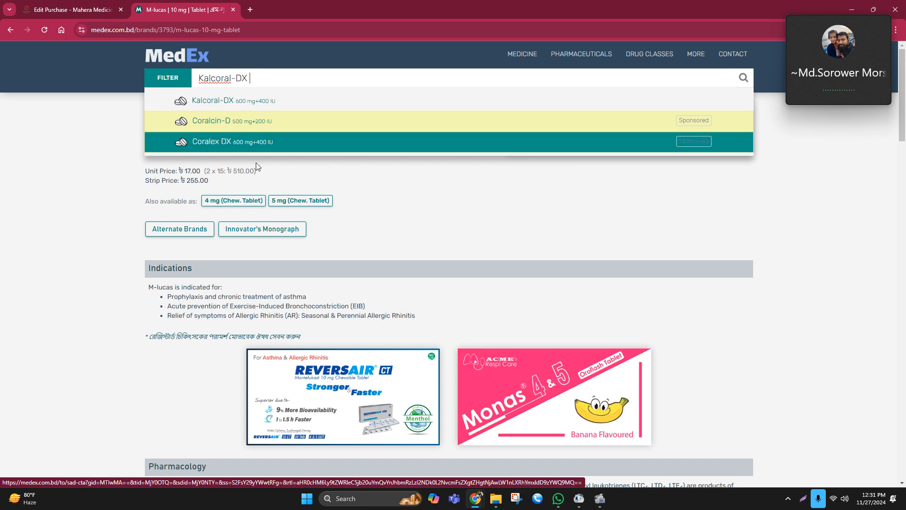
click(224, 102)
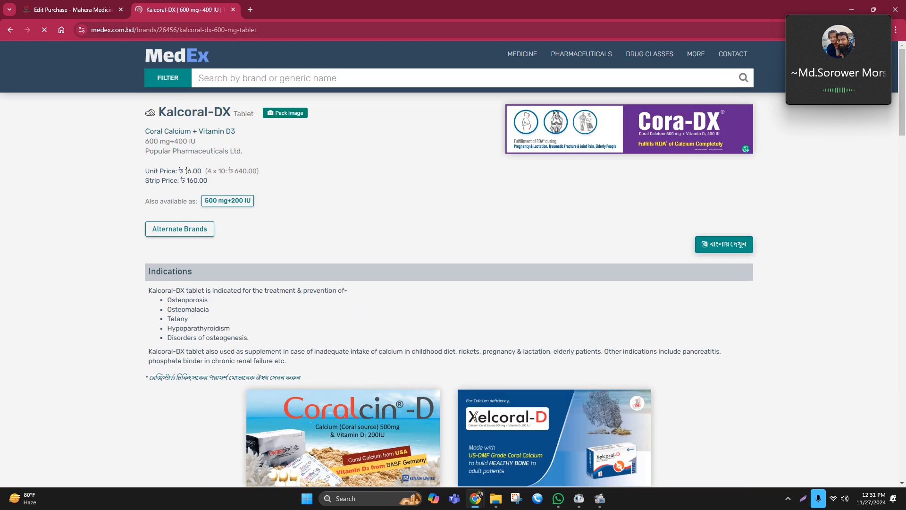
Set the Kalcoral-DX (Tablet) unit selling price to 16
click(94, 6)
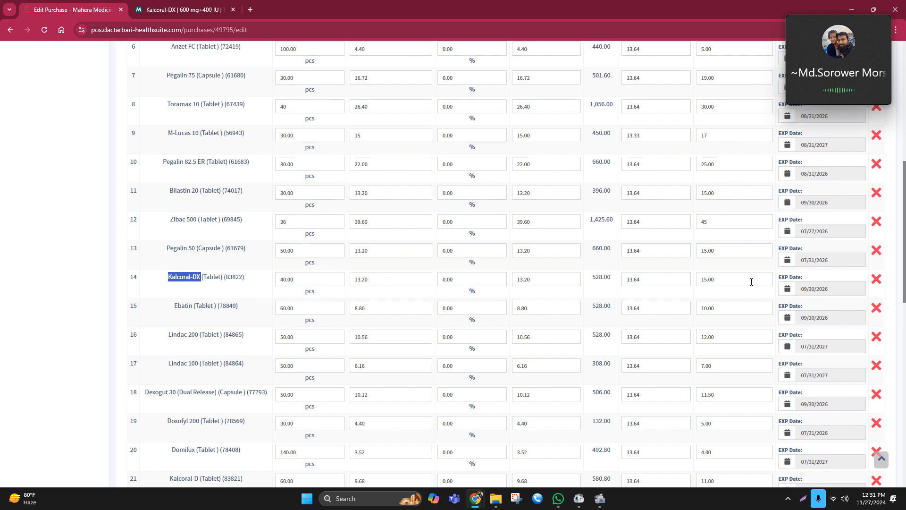
drag(722, 283, 690, 275)
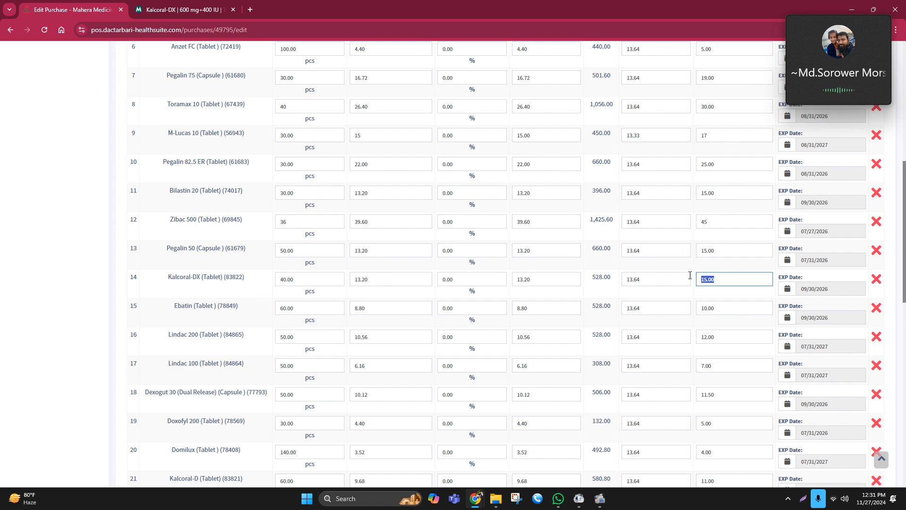
text(16)
click(659, 296)
key(alt+Tab)
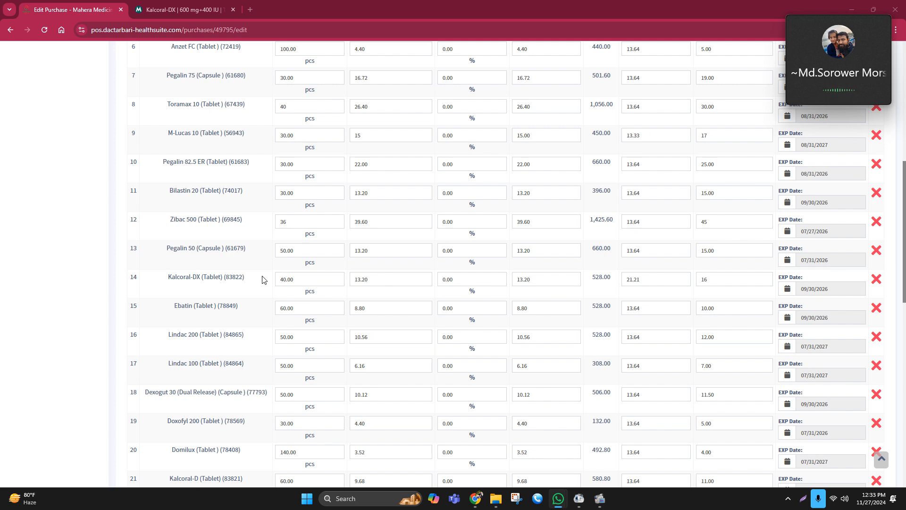
Set the Kalcoral-DX (Tablet) unit cost before discount to 14.81
drag(374, 275, 349, 283)
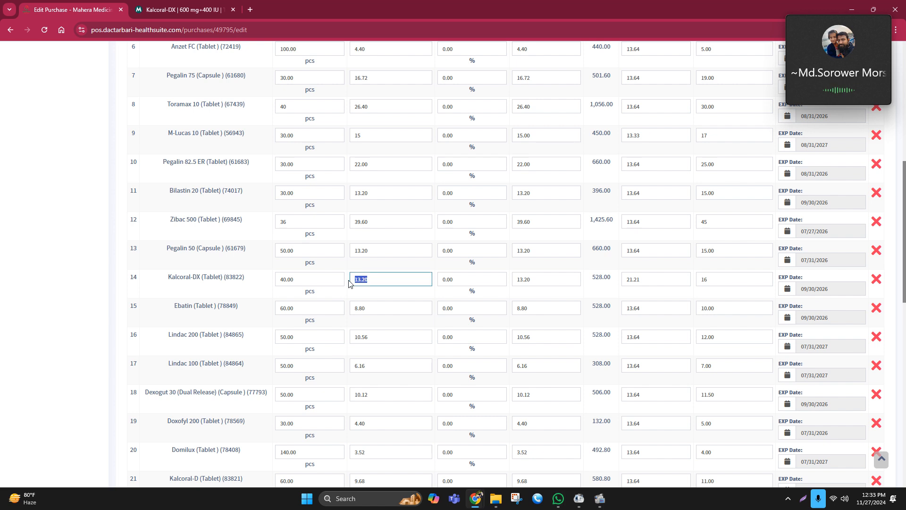
text(2)
text(14)
text(.81)
click(394, 298)
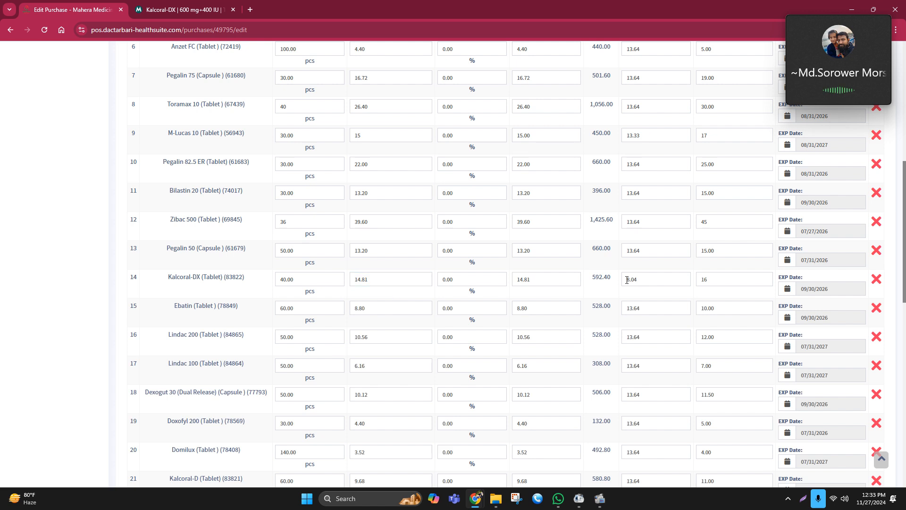
scroll(747, 308, down, 15)
scroll(719, 322, up, 5)
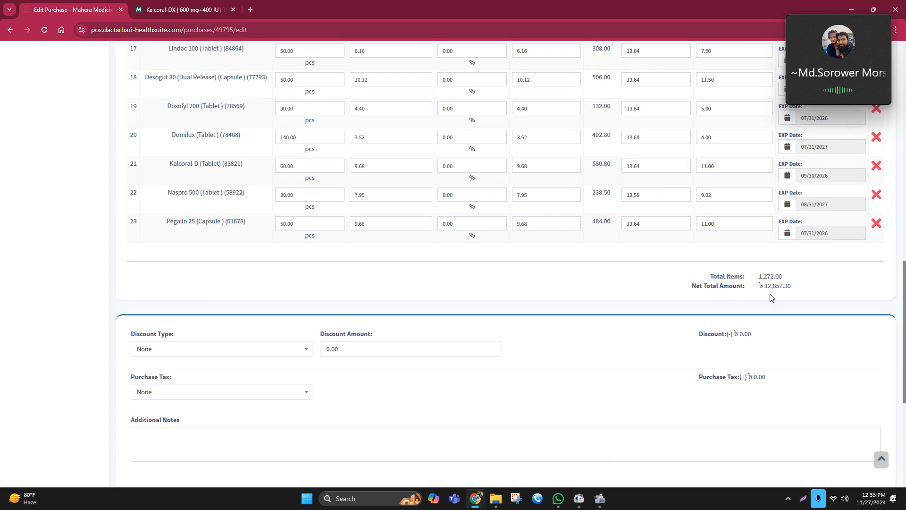
Review the purchase's line items and the net total amount at the bottom of the product list
double_click(769, 289)
click(825, 290)
scroll(791, 348, up, 2)
scroll(792, 344, up, 1)
scroll(805, 372, down, 2)
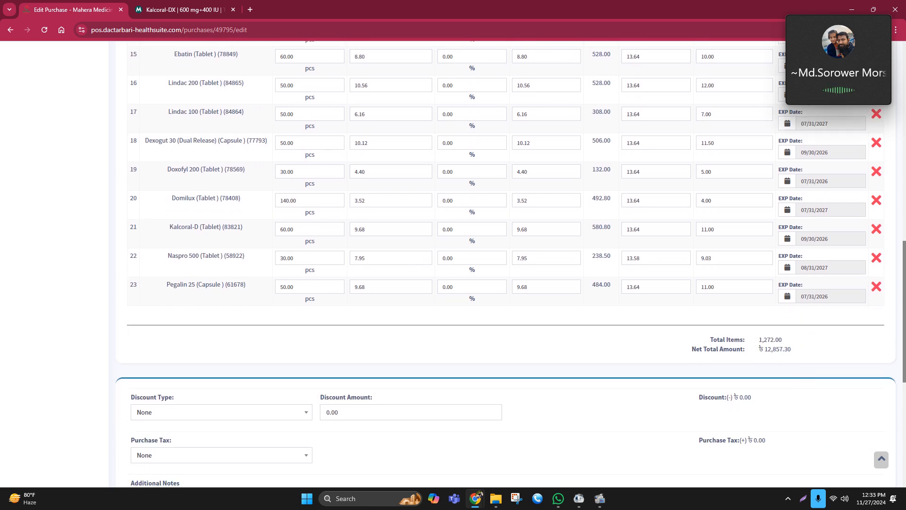
click(478, 495)
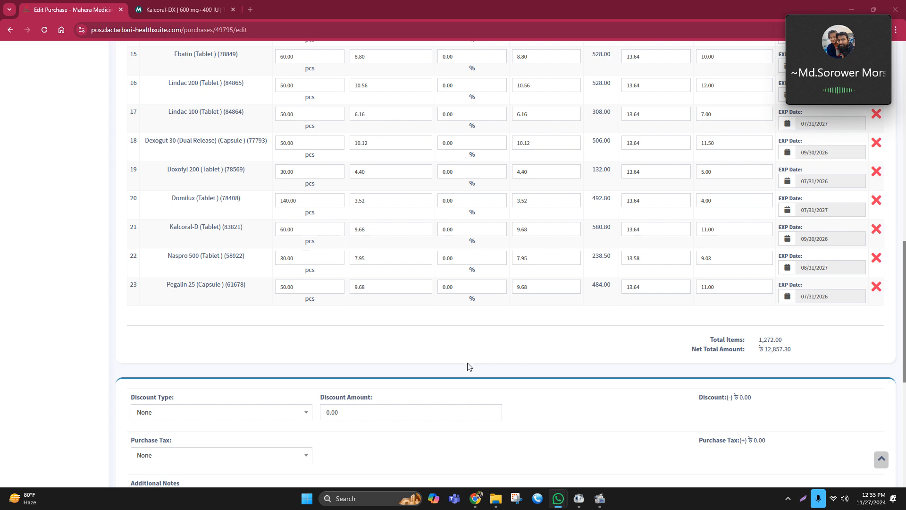
scroll(486, 349, up, 1)
scroll(486, 348, up, 1)
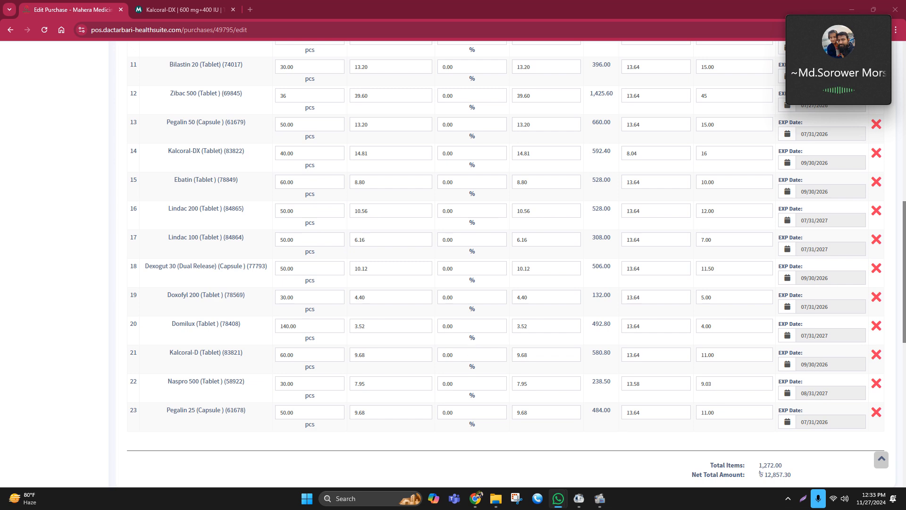
scroll(602, 247, up, 4)
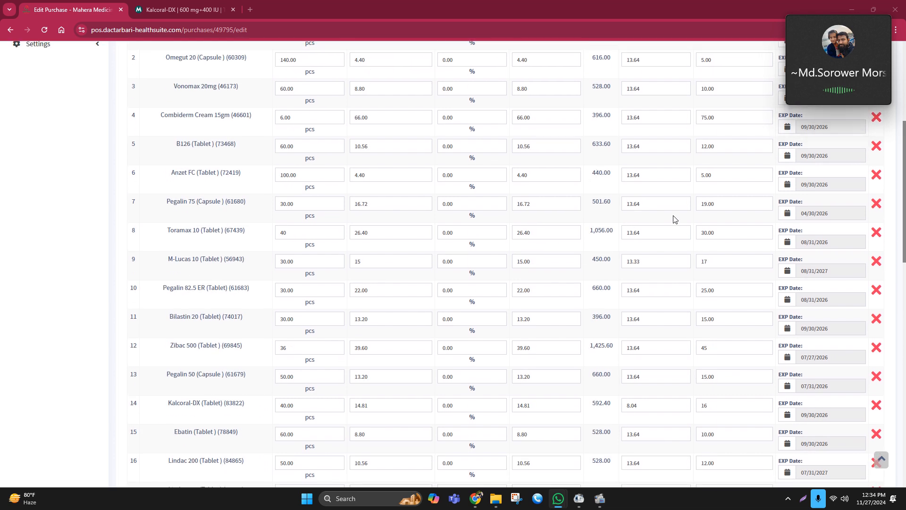
scroll(653, 209, up, 2)
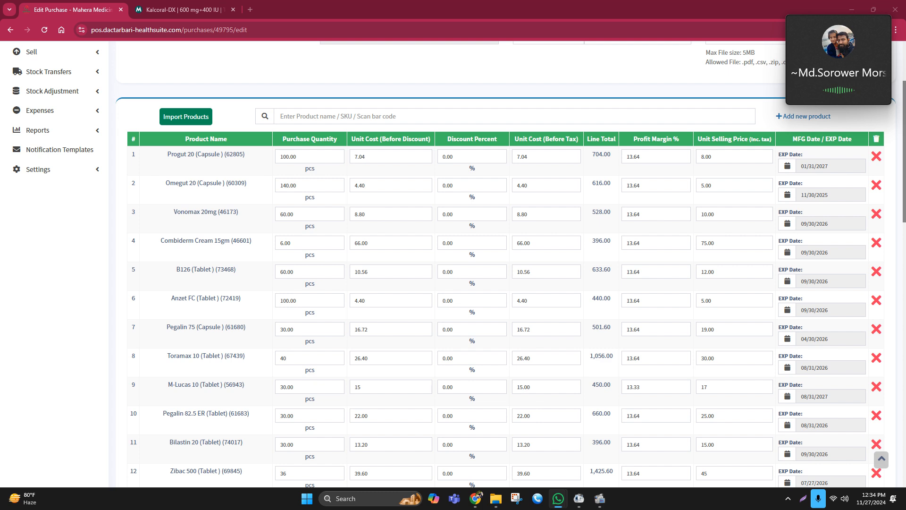
scroll(309, 283, down, 3)
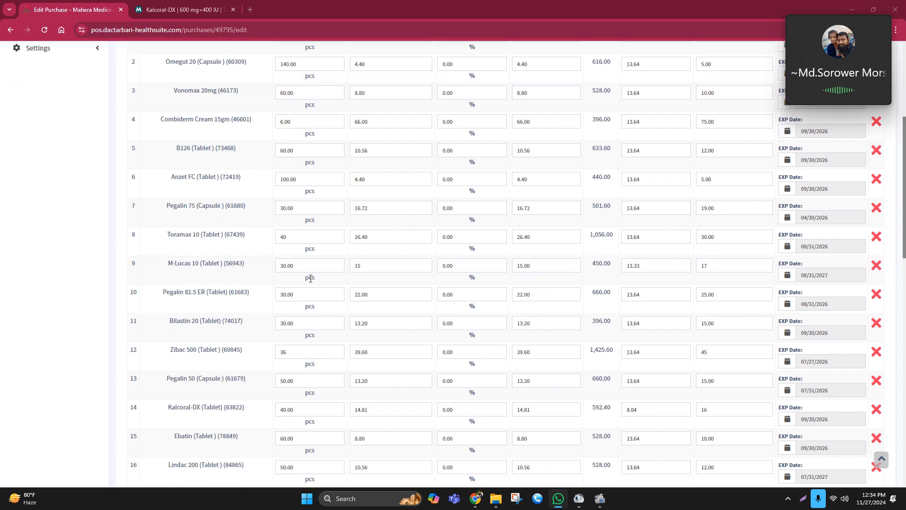
scroll(311, 278, down, 7)
scroll(310, 280, up, 3)
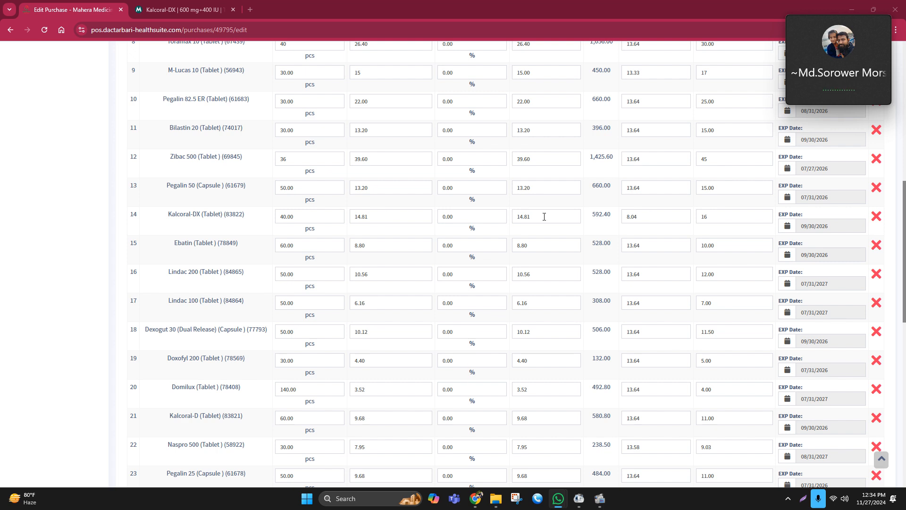
scroll(549, 220, down, 5)
scroll(559, 225, up, 3)
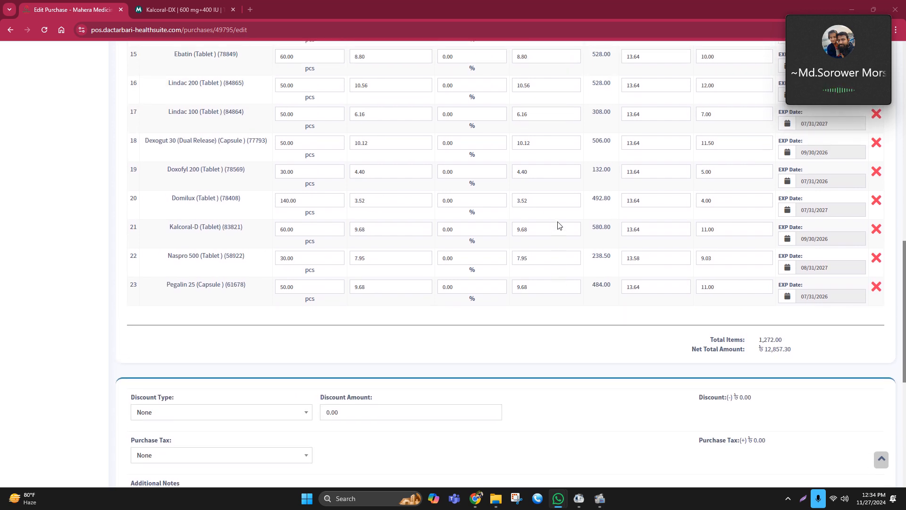
scroll(558, 224, up, 2)
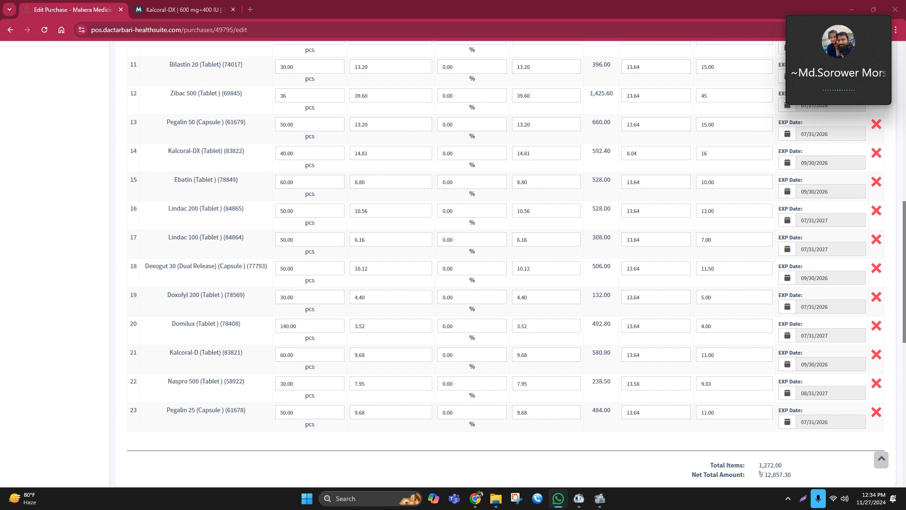
scroll(660, 307, down, 6)
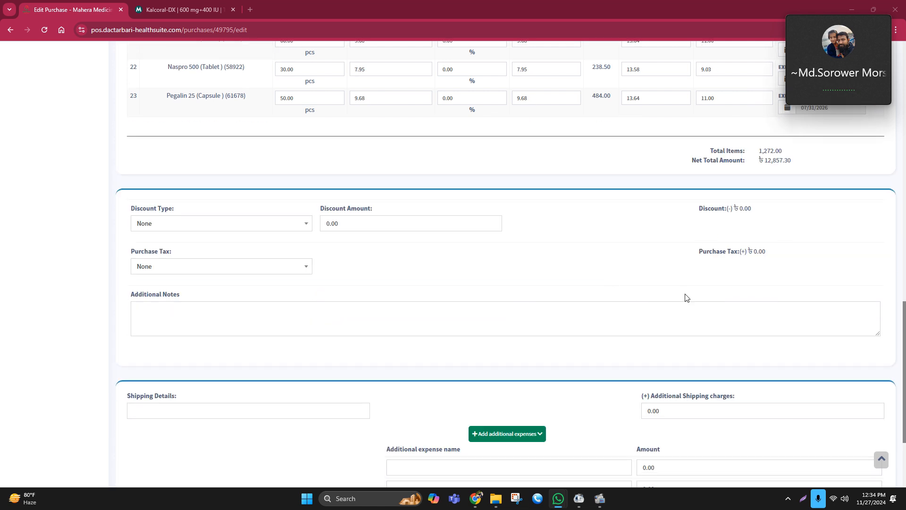
scroll(819, 293, up, 2)
drag(765, 285, 800, 286)
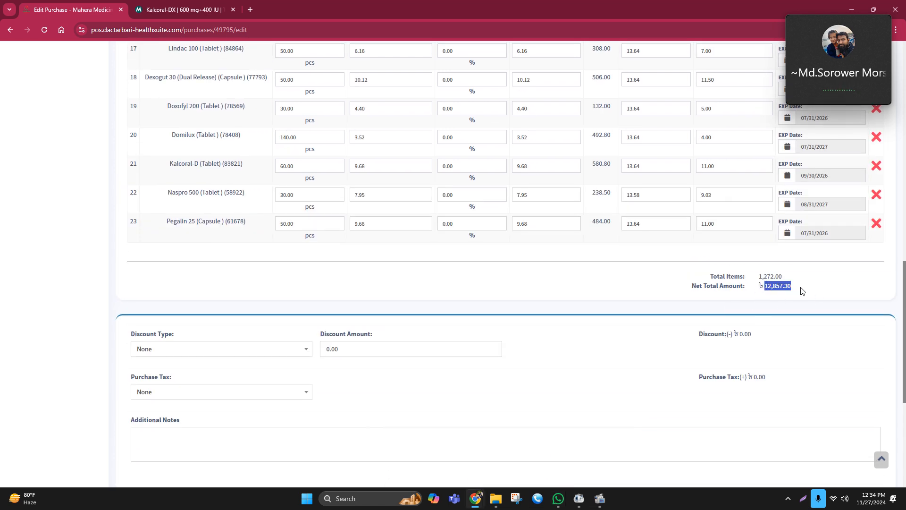
click(806, 285)
scroll(471, 348, up, 2)
scroll(471, 348, up, 1)
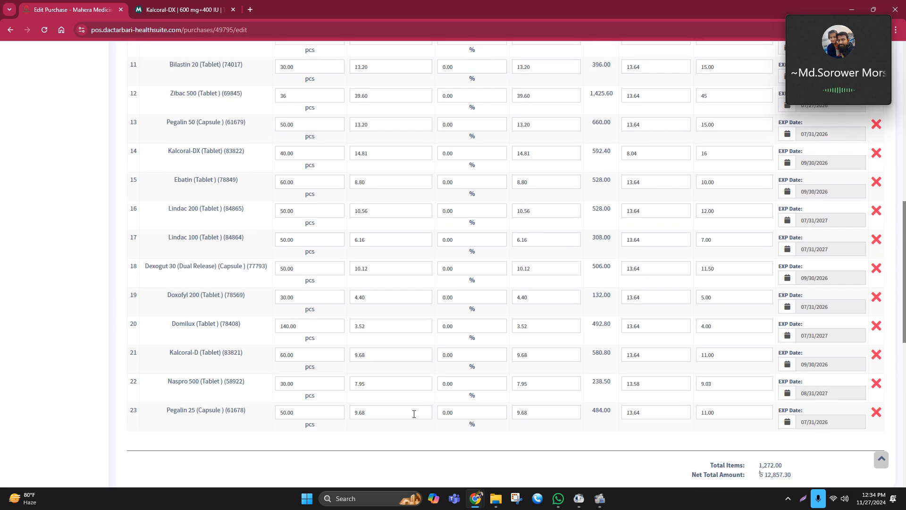
scroll(661, 391, down, 1)
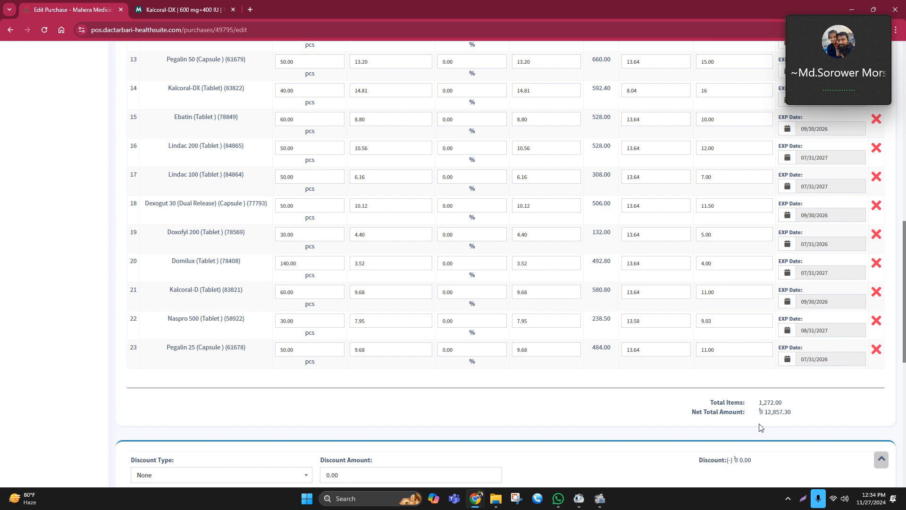
scroll(658, 390, up, 1)
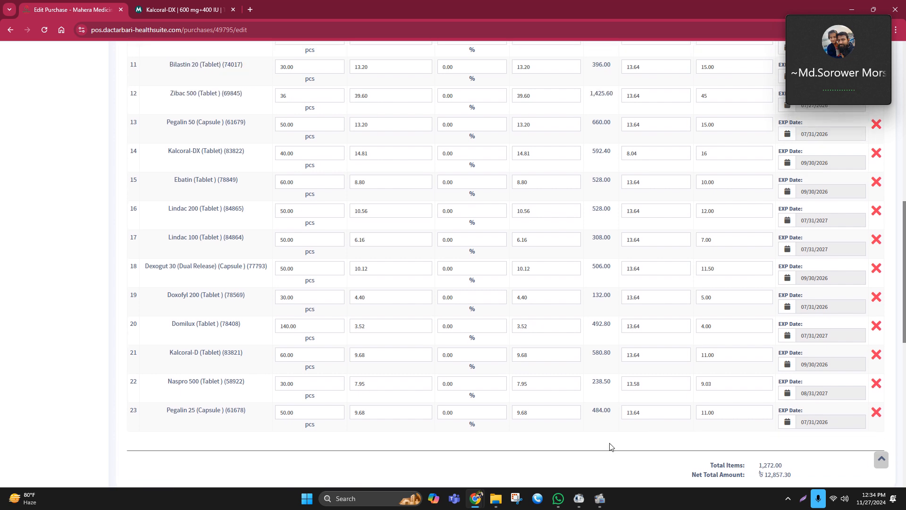
scroll(621, 420, up, 1)
scroll(621, 420, down, 1)
scroll(607, 442, up, 7)
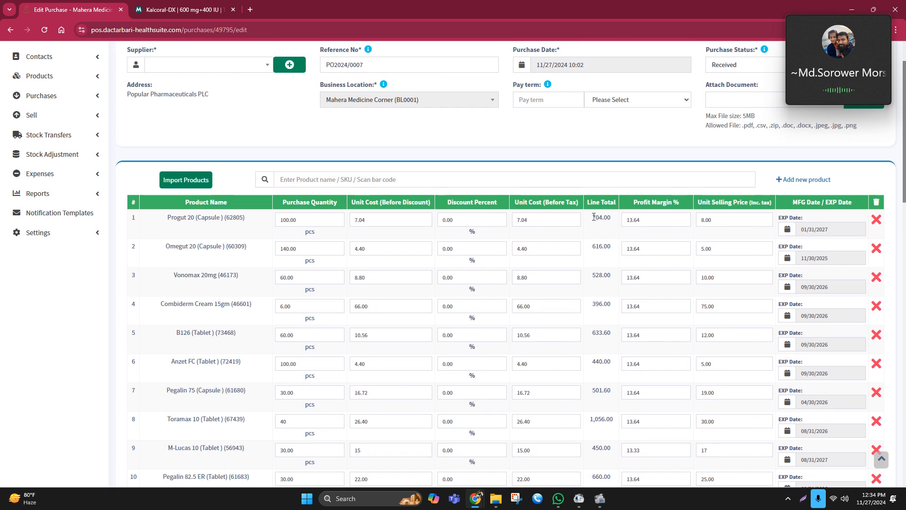
Select and check the line totals of individual items such as Progut 20, Zibac 500, Toramax 10 and Omegut 20
double_click(601, 218)
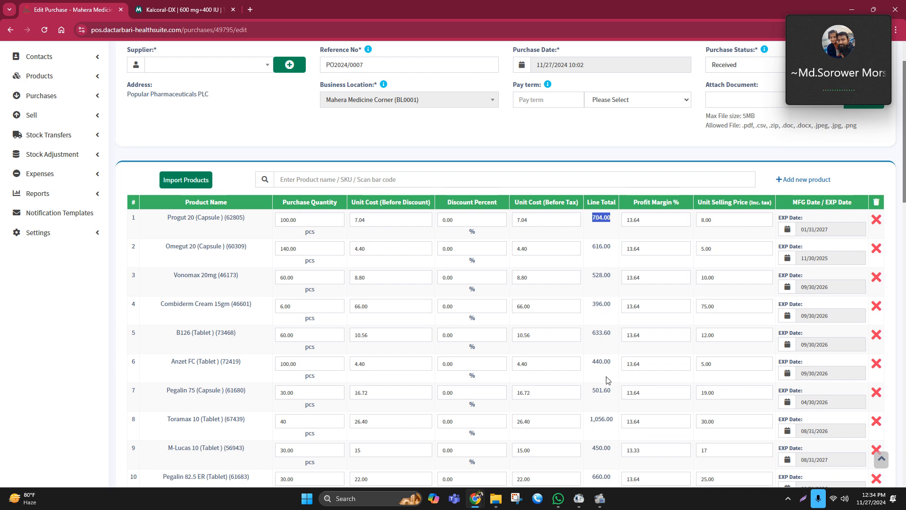
drag(602, 390, 579, 293)
scroll(580, 325, down, 6)
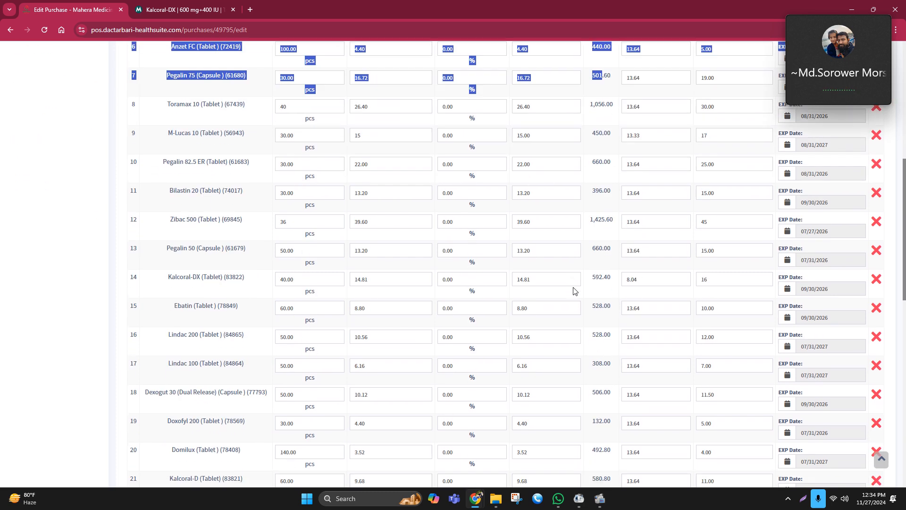
scroll(583, 357, down, 6)
scroll(647, 216, up, 3)
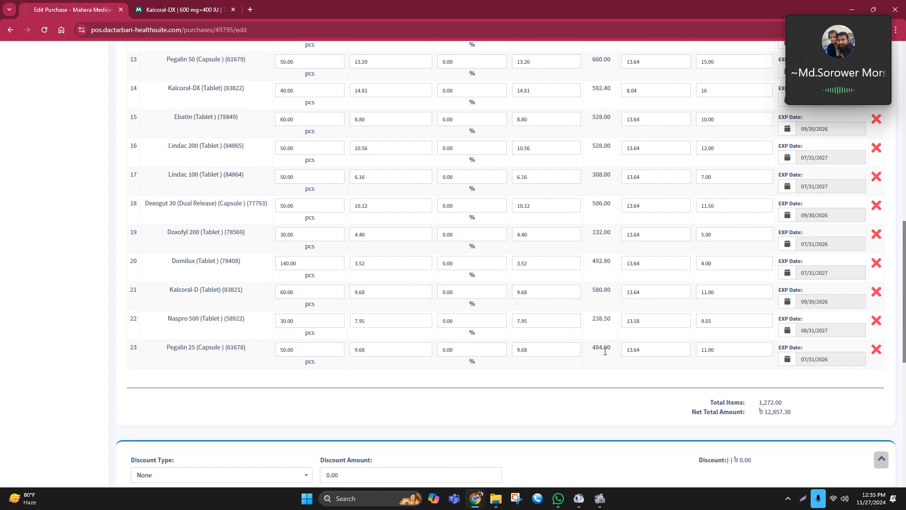
scroll(609, 215, up, 1)
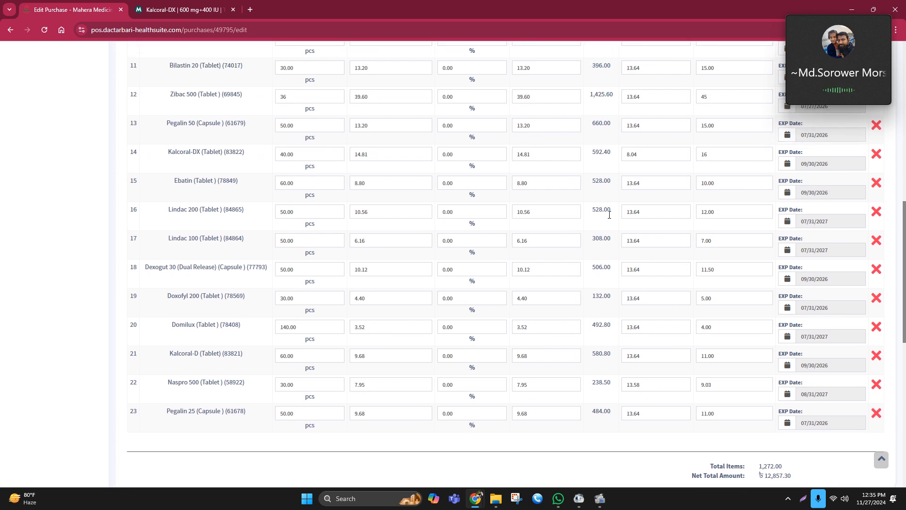
scroll(608, 214, up, 1)
drag(590, 156, 613, 162)
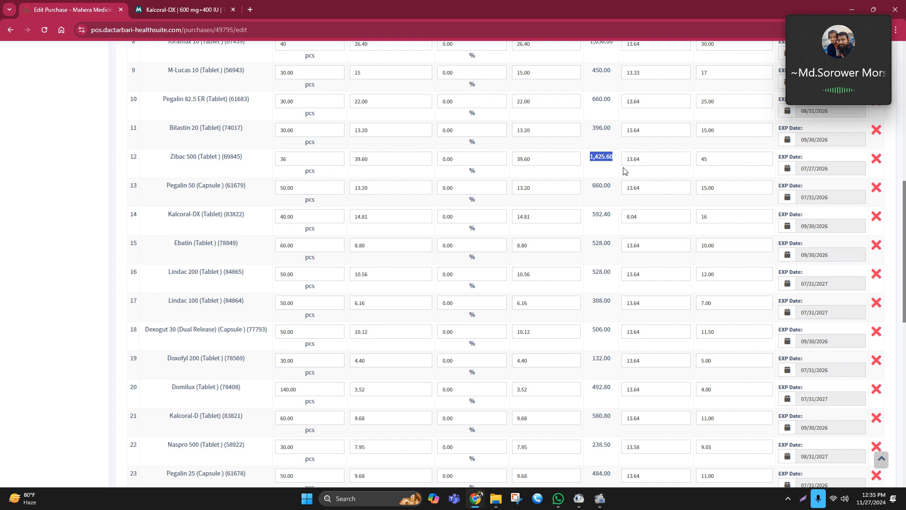
scroll(606, 179, up, 2)
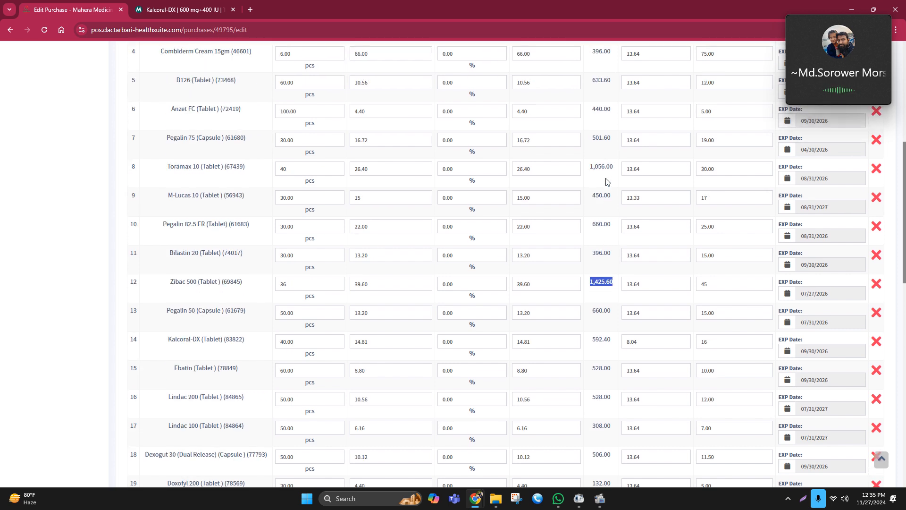
drag(589, 166, 611, 165)
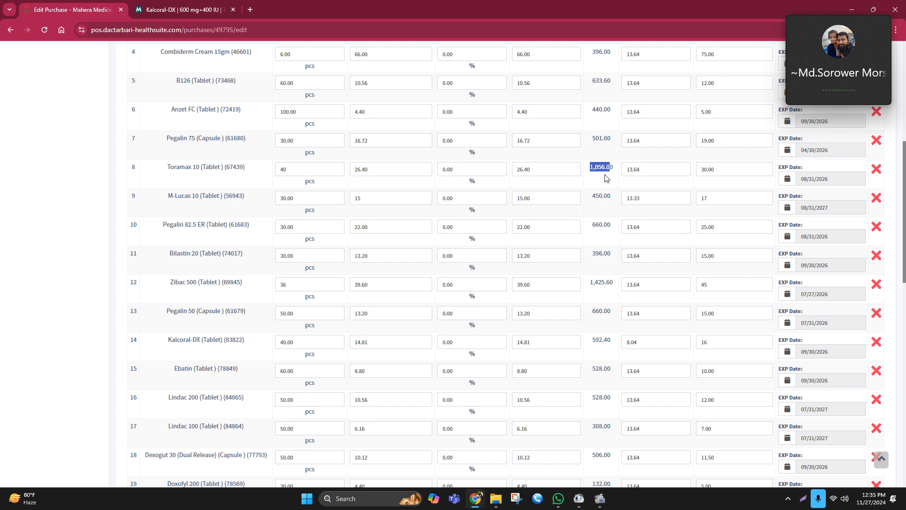
scroll(606, 178, up, 2)
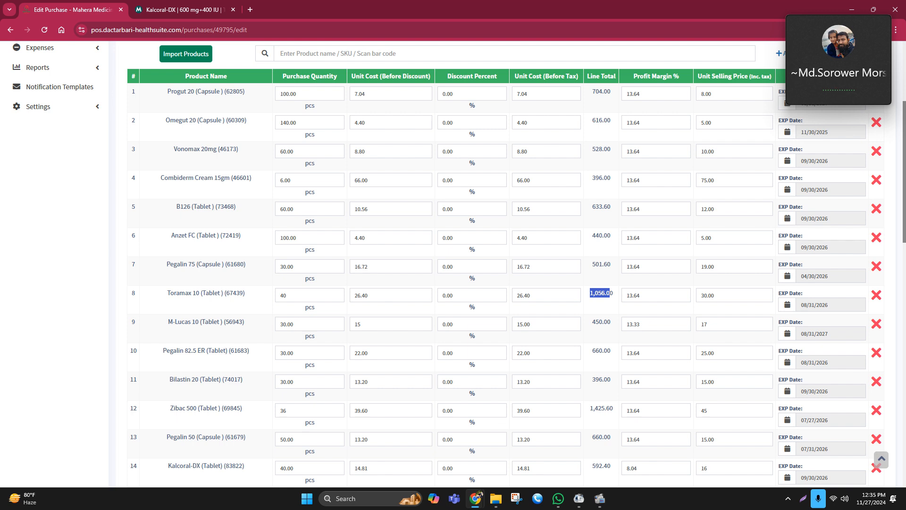
key(alt+Tab)
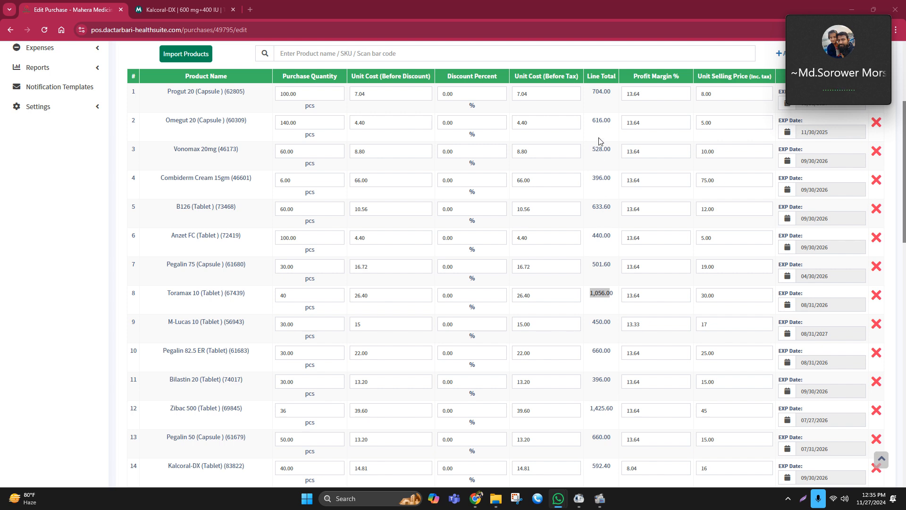
drag(592, 121, 607, 121)
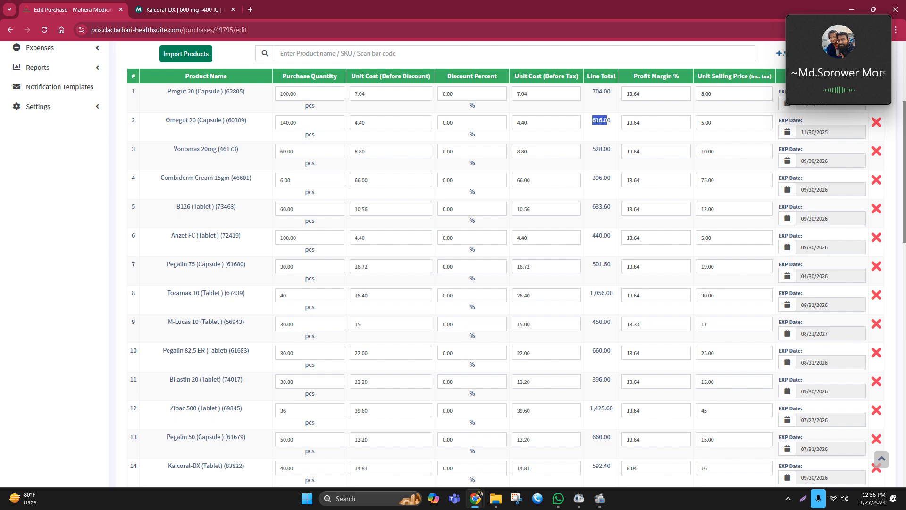
Set the Omegut 20 (Capsule) purchase quantity to 200
click(276, 123)
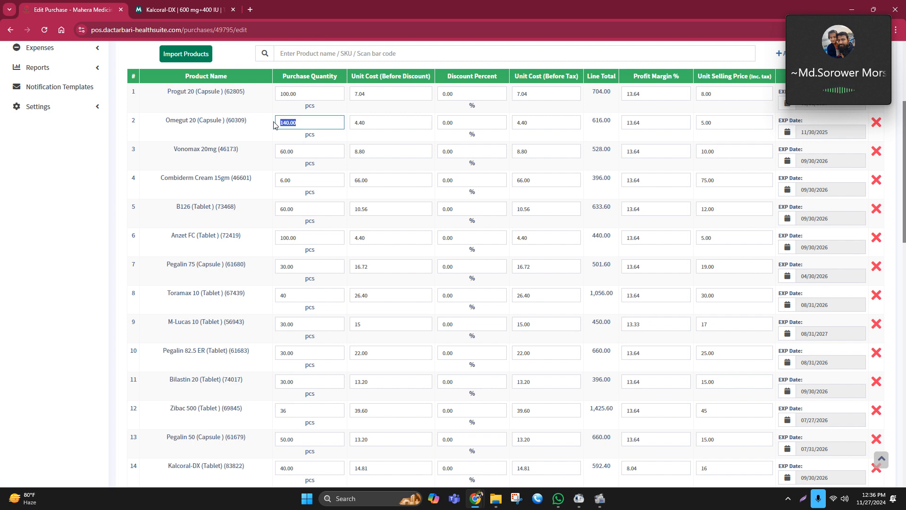
text(200)
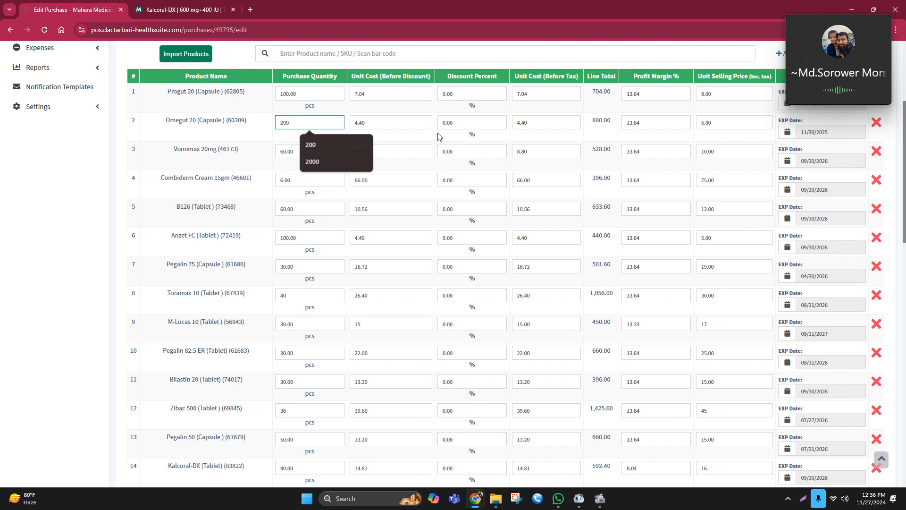
click(438, 137)
Re-check the item list and the net total amount of the purchase
scroll(705, 261, down, 9)
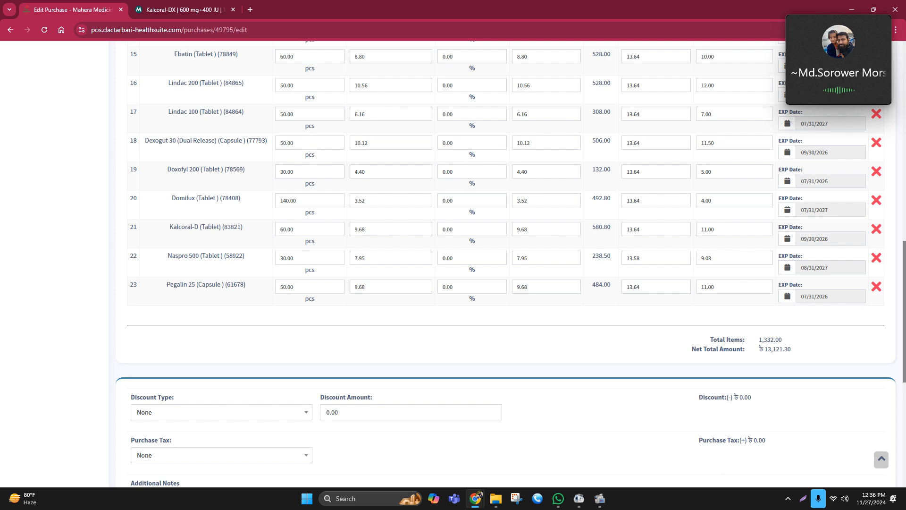
click(558, 498)
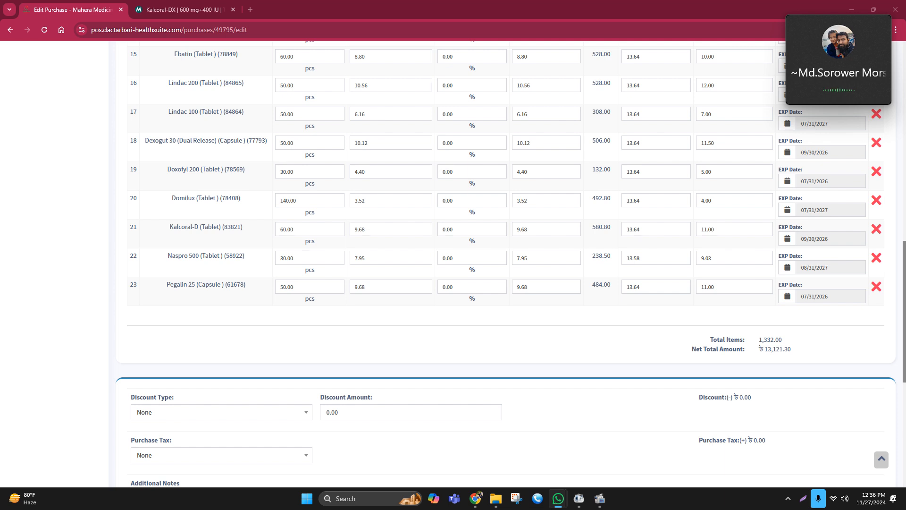
scroll(632, 358, up, 4)
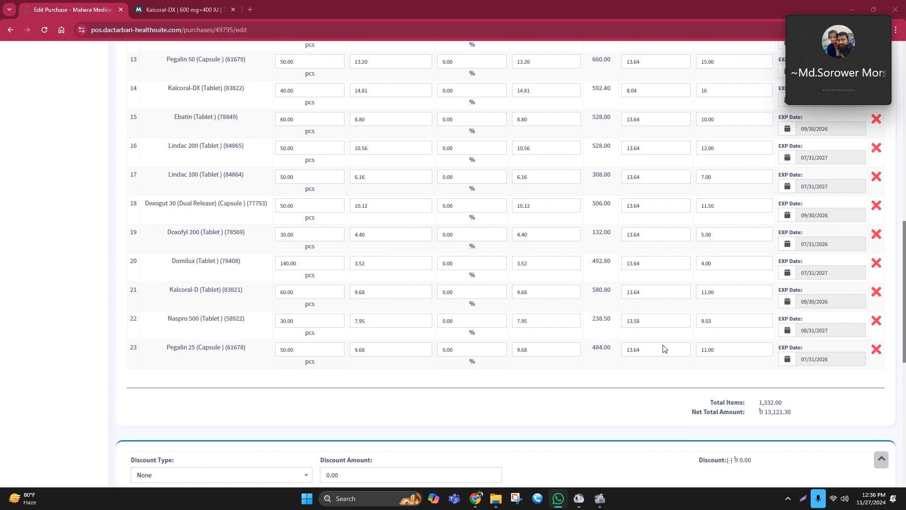
scroll(662, 348, up, 1)
scroll(661, 346, up, 3)
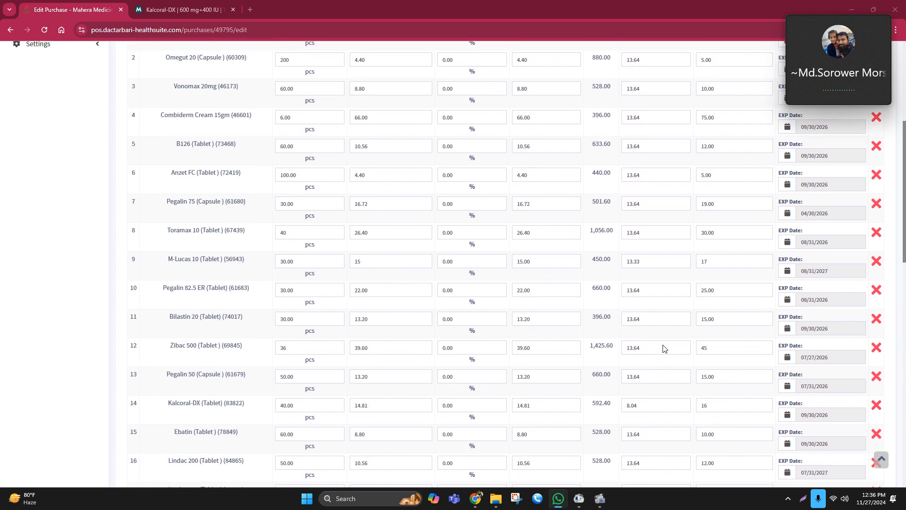
scroll(345, 198, up, 3)
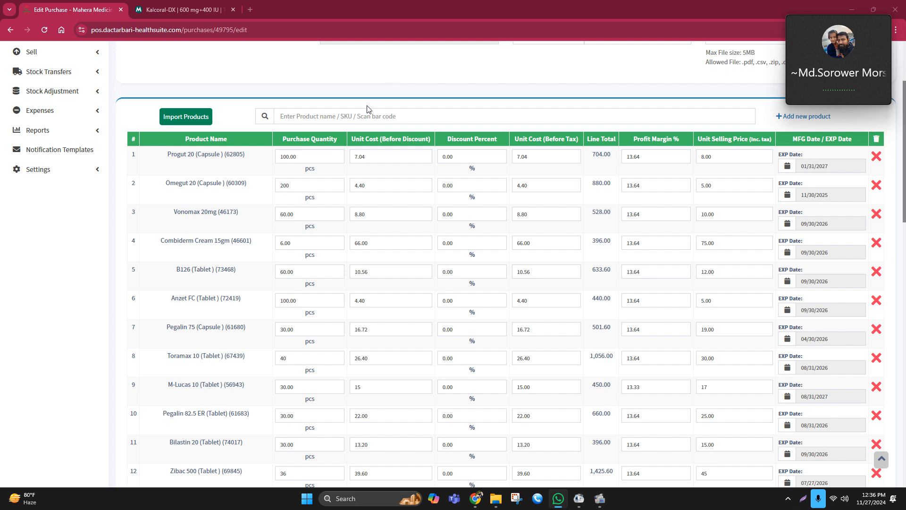
scroll(448, 158, down, 15)
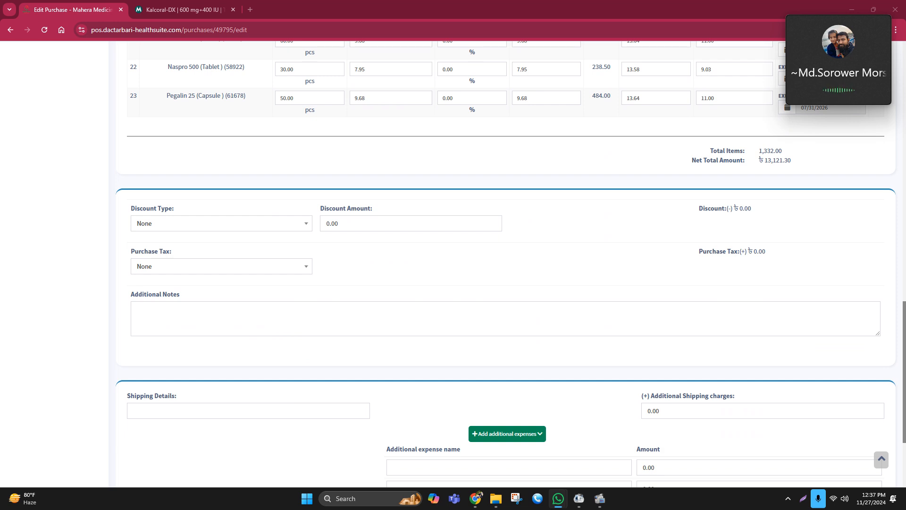
scroll(750, 344, up, 7)
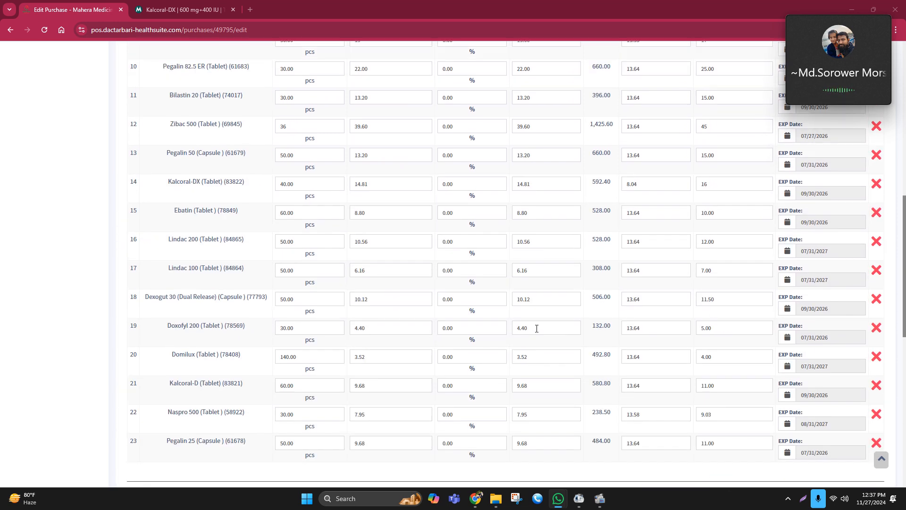
scroll(529, 331, up, 10)
scroll(542, 334, down, 3)
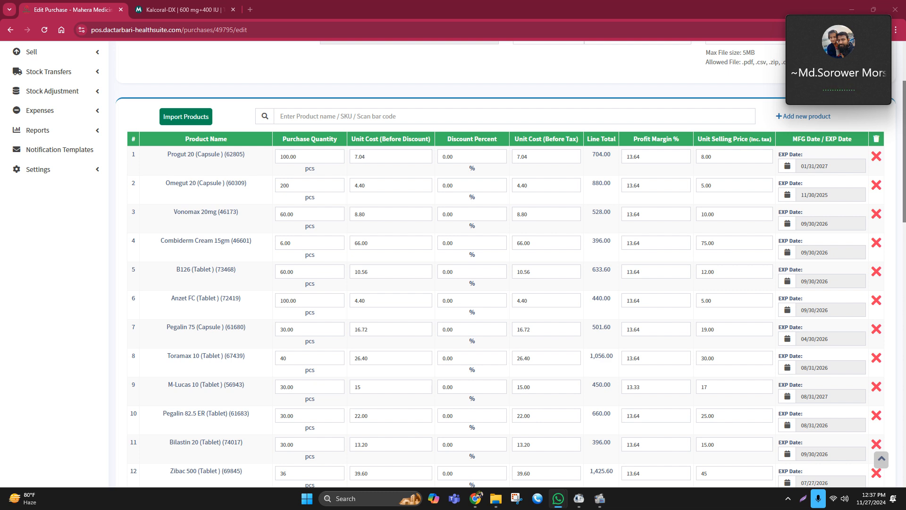
Set the purchase's discount type to Fixed
scroll(758, 438, down, 9)
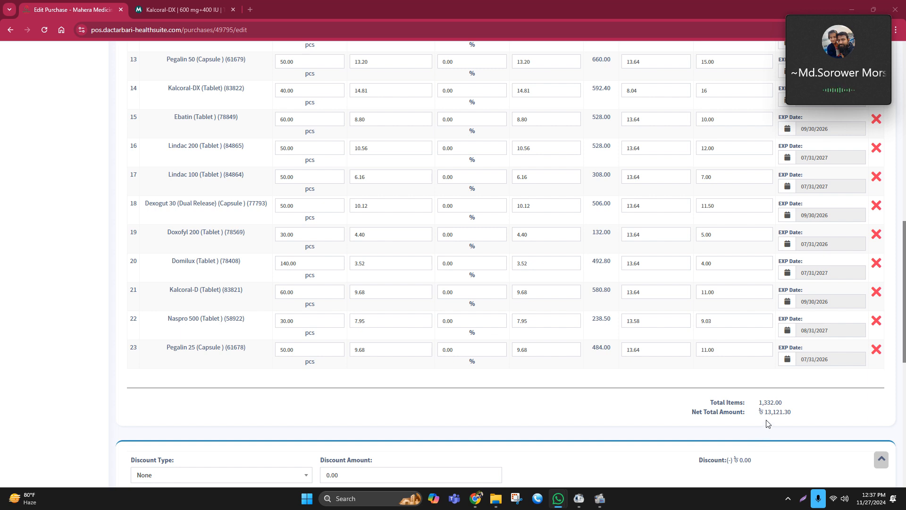
scroll(356, 419, down, 1)
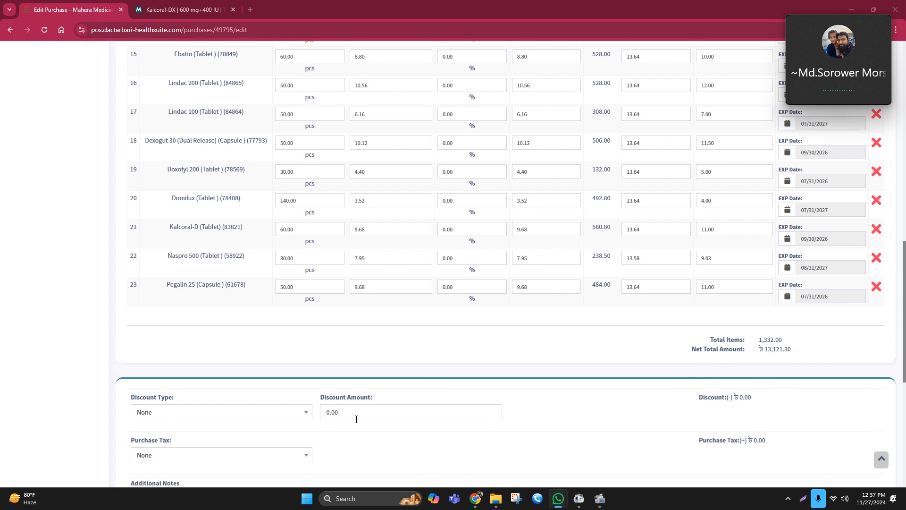
click(356, 419)
click(208, 413)
click(184, 457)
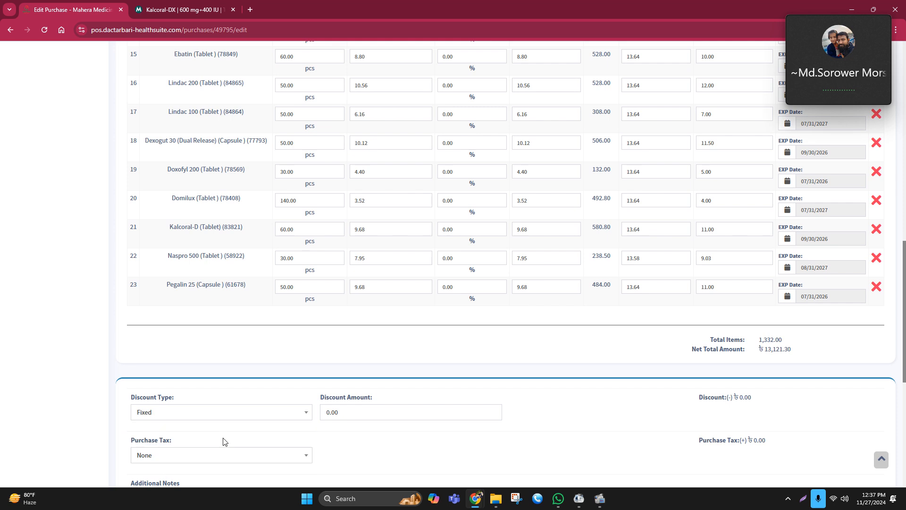
Enter a discount amount of 312.70 for the purchase
click(358, 410)
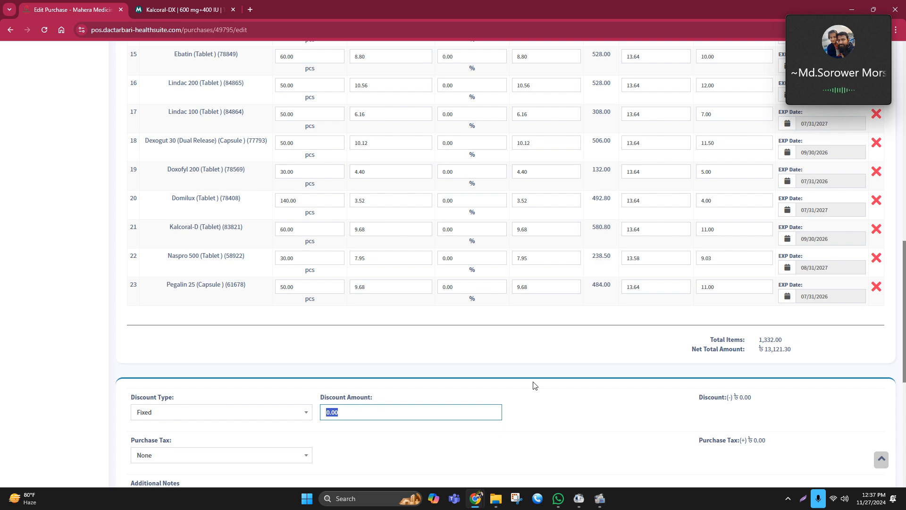
text(31)
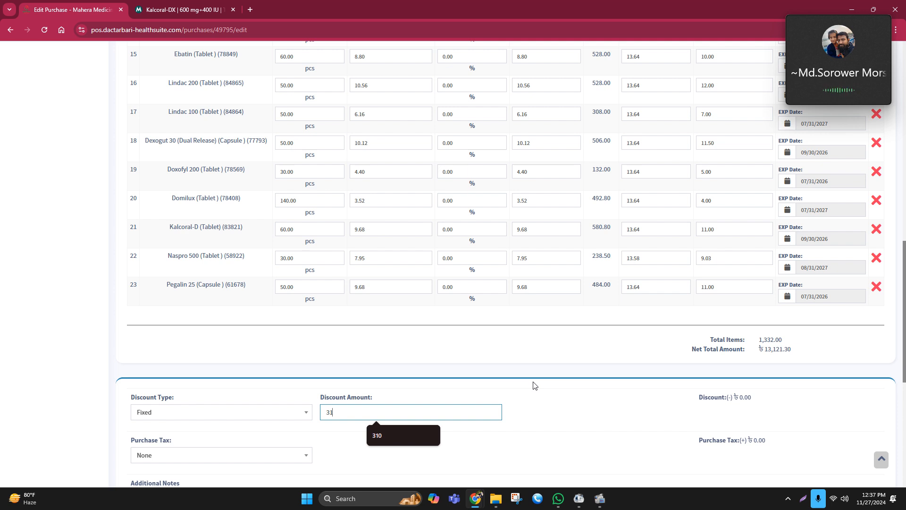
key(BackSpace)
key(BackSpace)
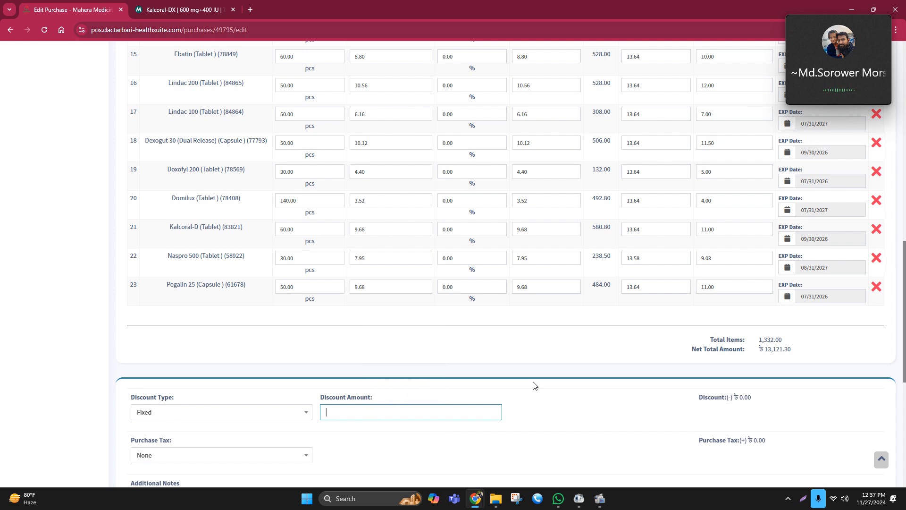
click(549, 357)
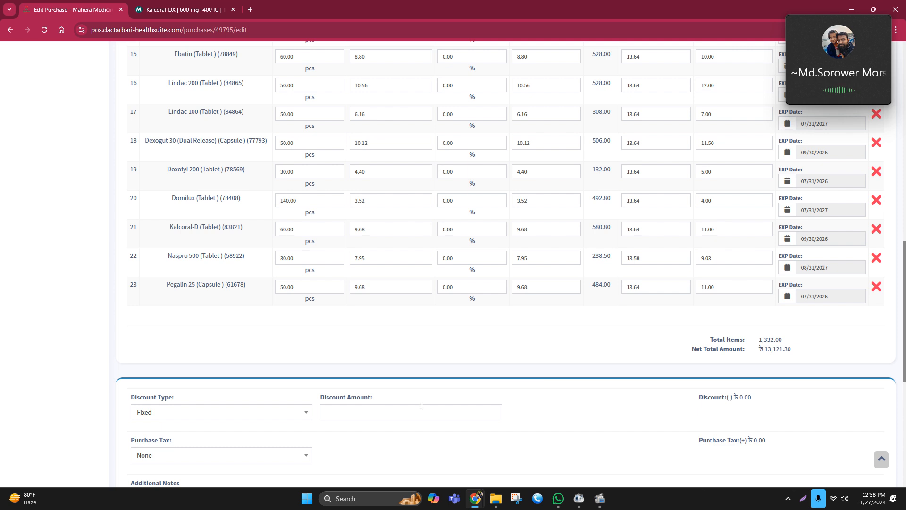
click(344, 407)
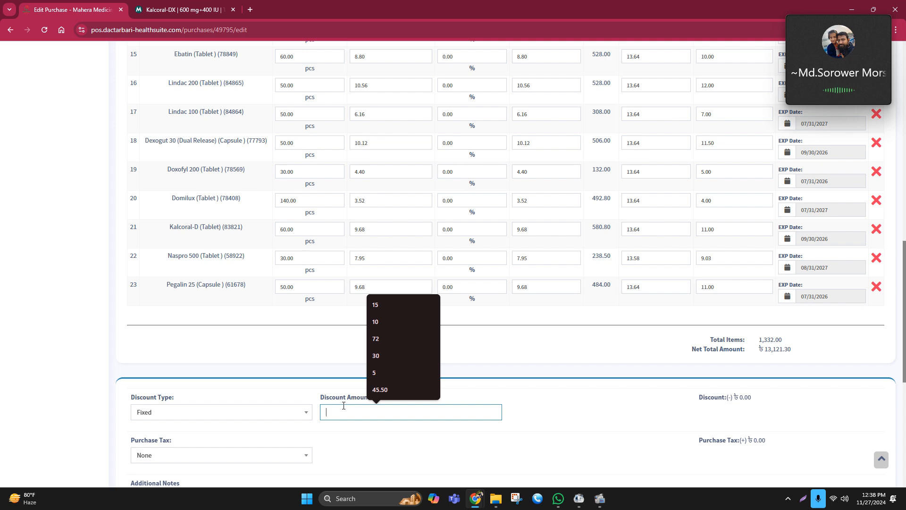
text(312.)
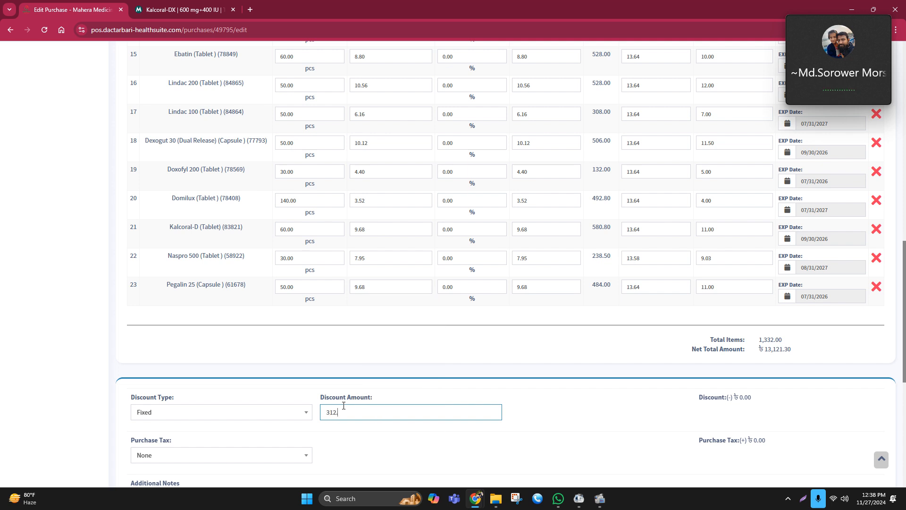
text(70)
click(599, 401)
Check the purchase total at the bottom of the edit form
scroll(676, 352, down, 4)
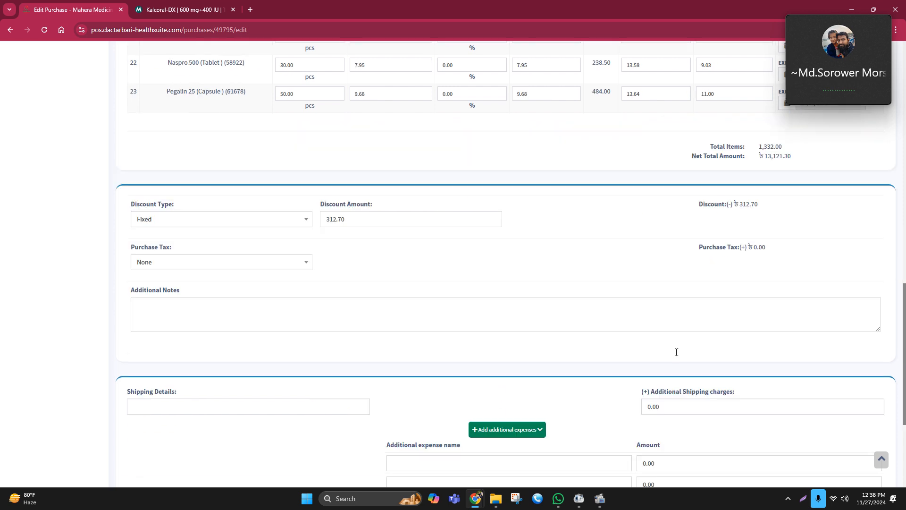
scroll(676, 352, down, 3)
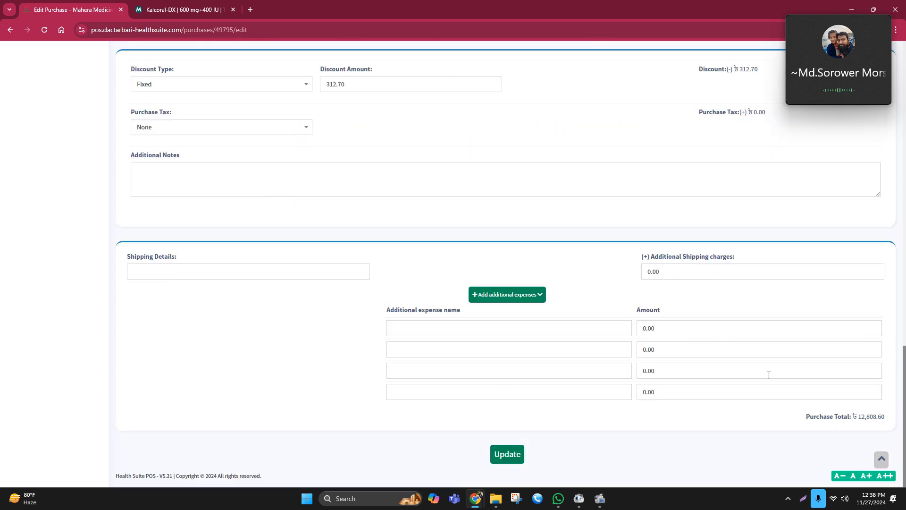
drag(857, 416, 889, 419)
click(877, 432)
click(867, 426)
click(838, 439)
drag(802, 424, 896, 417)
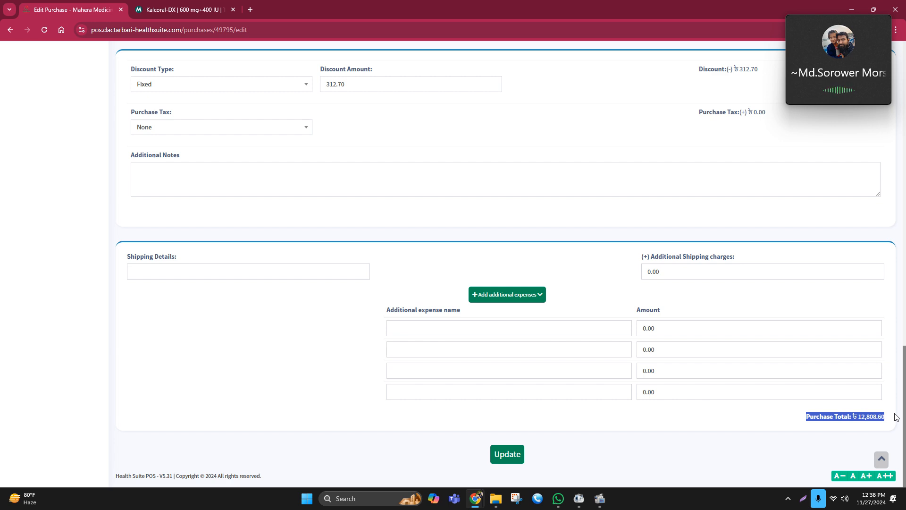
Set the M-Lucas 10 (Tablet) unit cost before discount to 14.9
scroll(488, 434, up, 10)
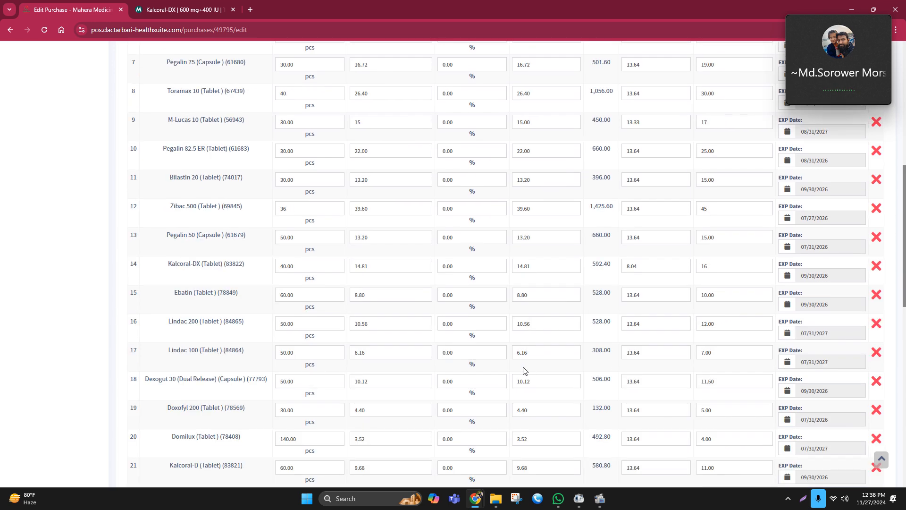
scroll(524, 370, up, 5)
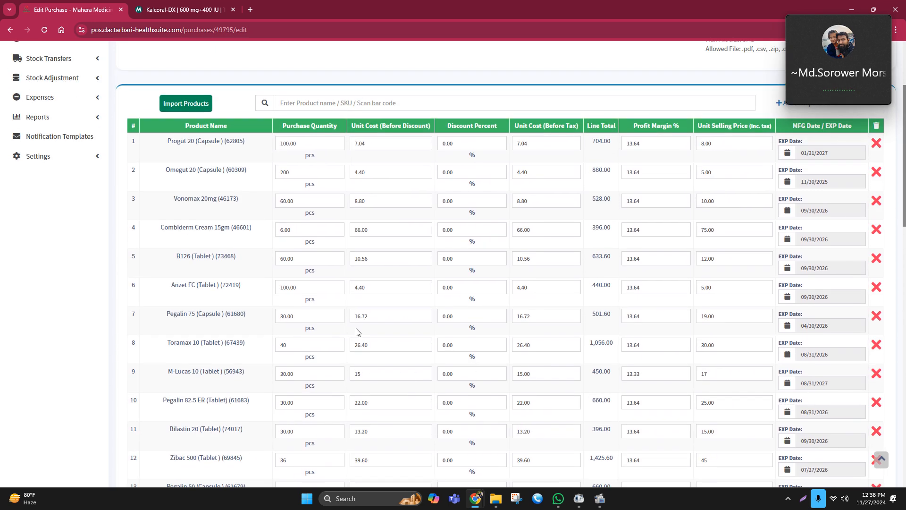
scroll(399, 306, down, 1)
scroll(386, 293, down, 1)
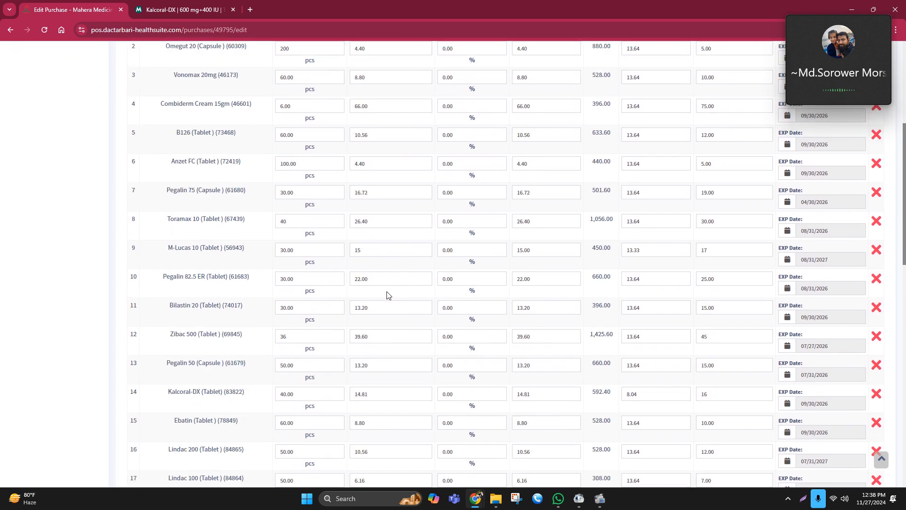
double_click(355, 249)
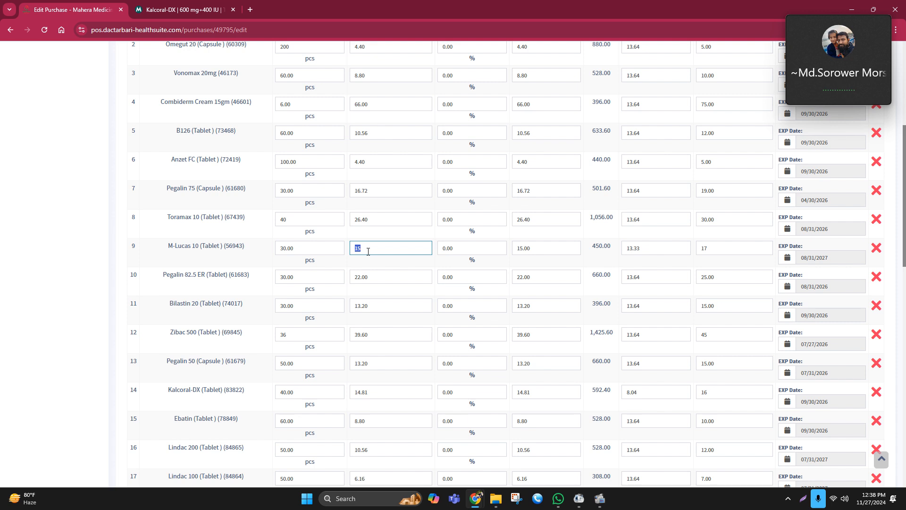
text(17)
click(368, 251)
text(14)
click(419, 264)
Review the updated purchase total and the discount amount field
scroll(613, 285, down, 8)
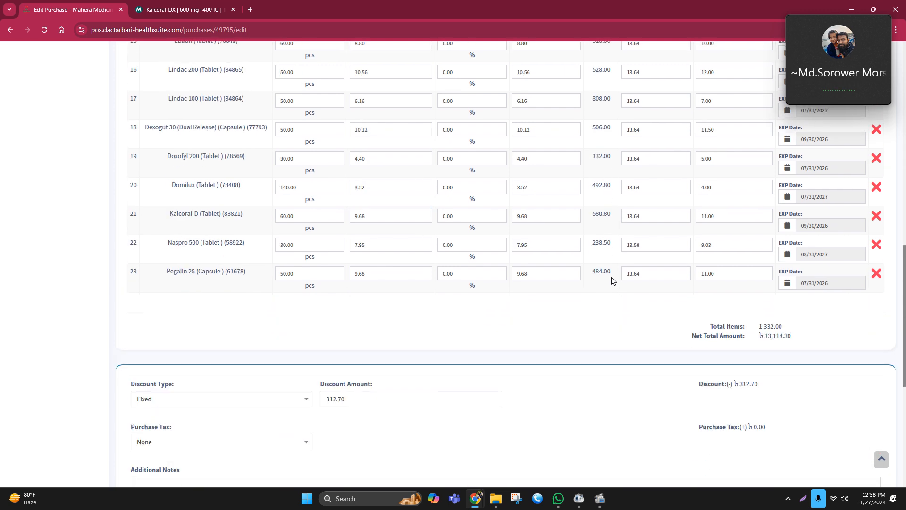
scroll(613, 285, down, 6)
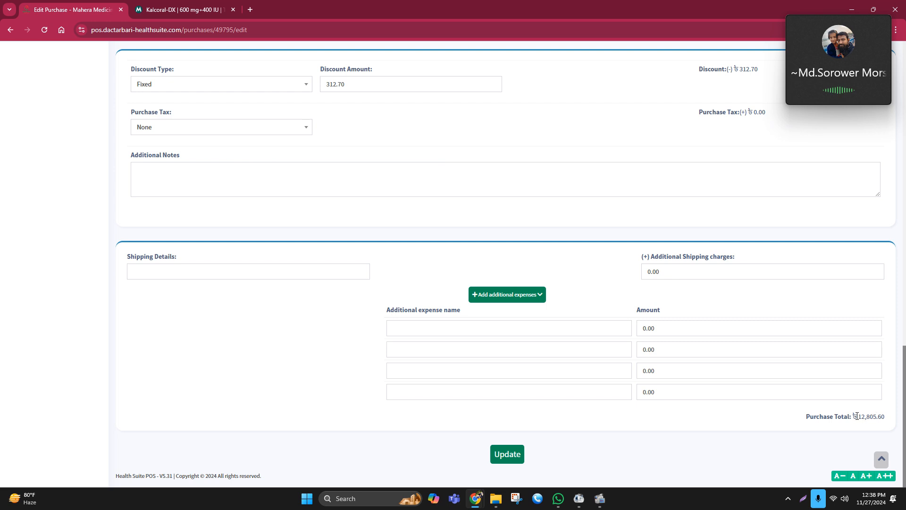
scroll(304, 222, up, 1)
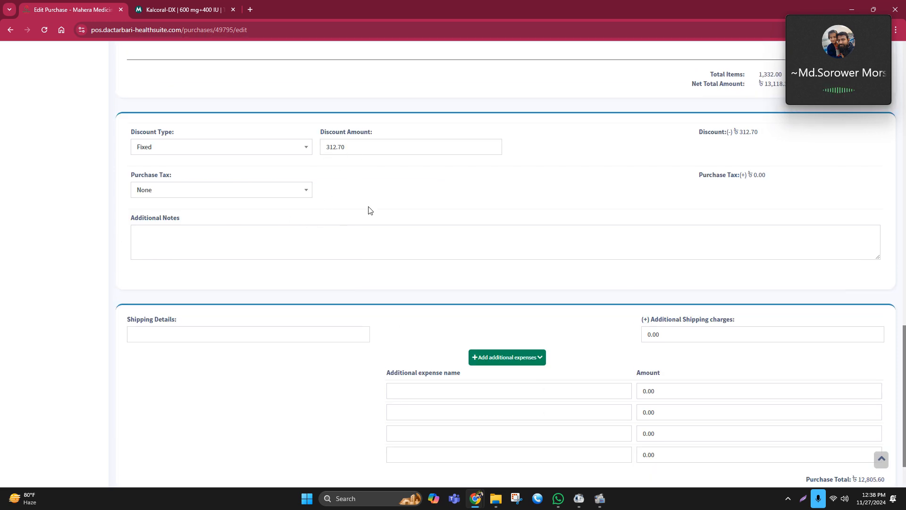
double_click(334, 147)
click(391, 184)
double_click(349, 148)
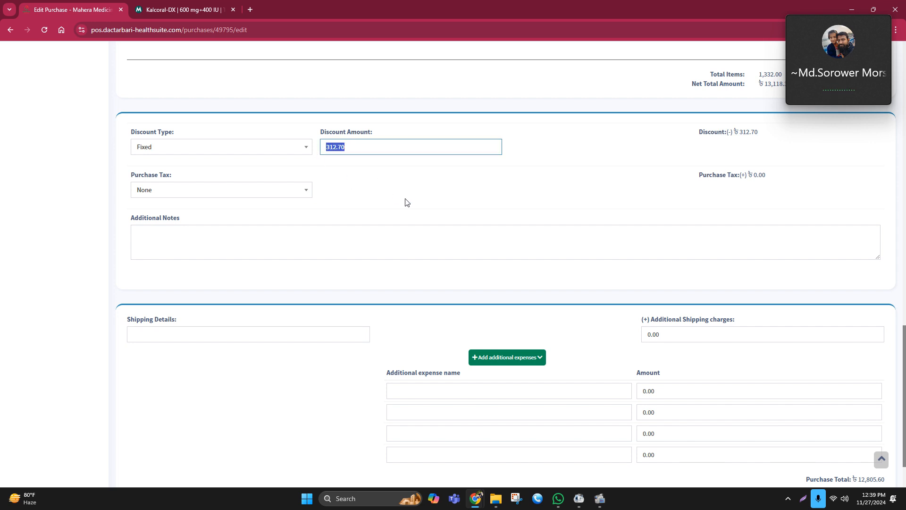
click(406, 200)
double_click(330, 148)
click(445, 215)
Scroll through the line items and re-check the net total and purchase total
scroll(530, 233, up, 5)
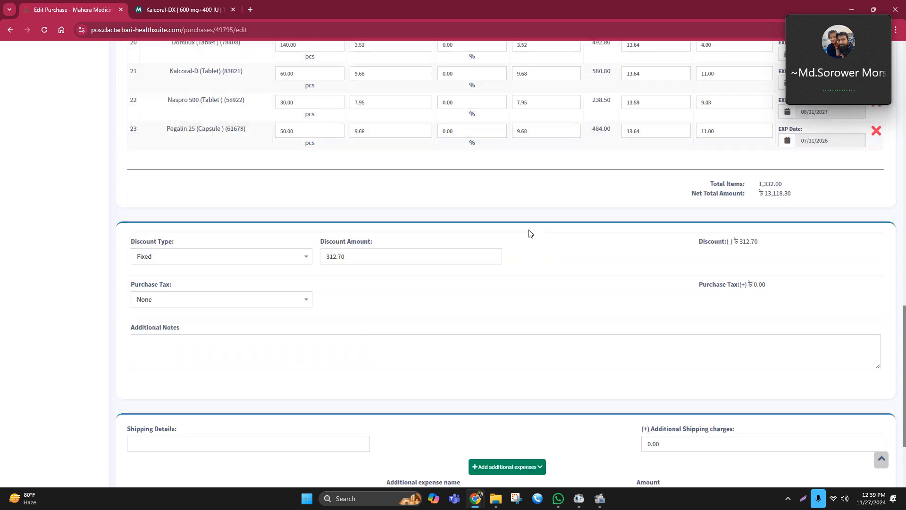
scroll(668, 279, down, 3)
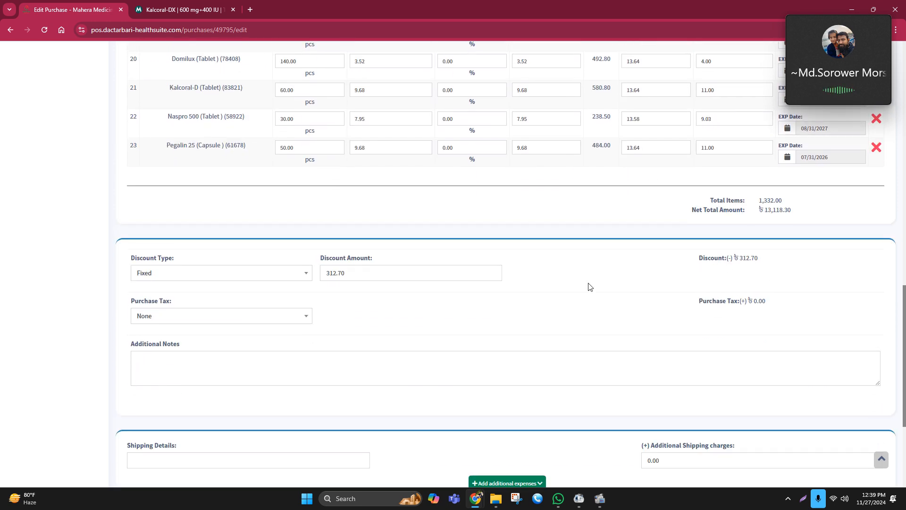
scroll(589, 287, up, 1)
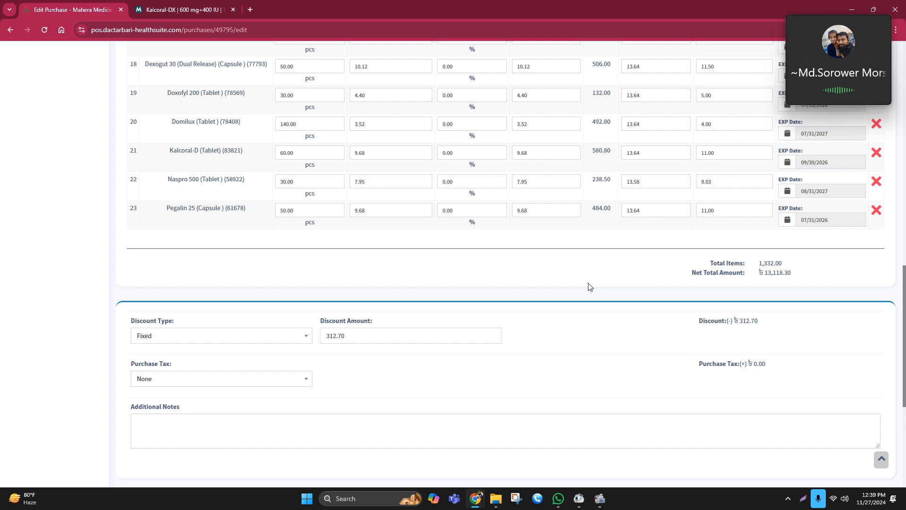
scroll(589, 286, up, 11)
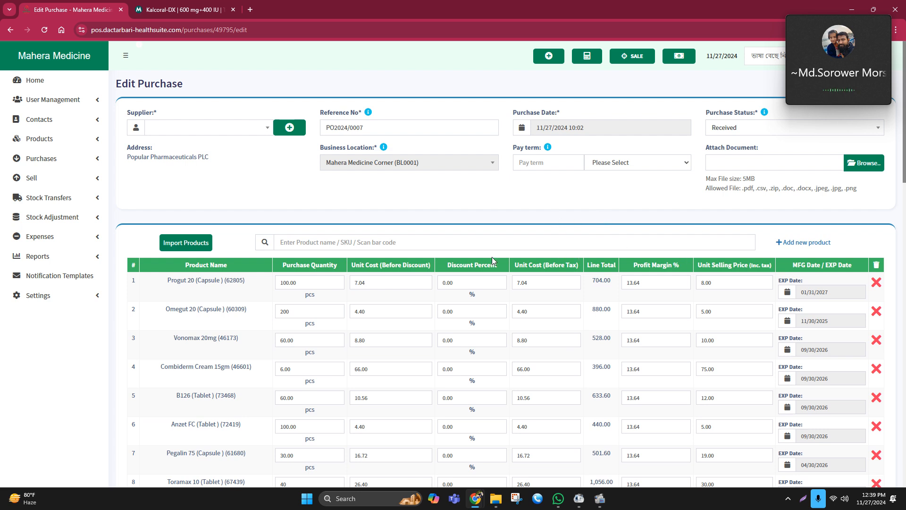
scroll(492, 257, down, 9)
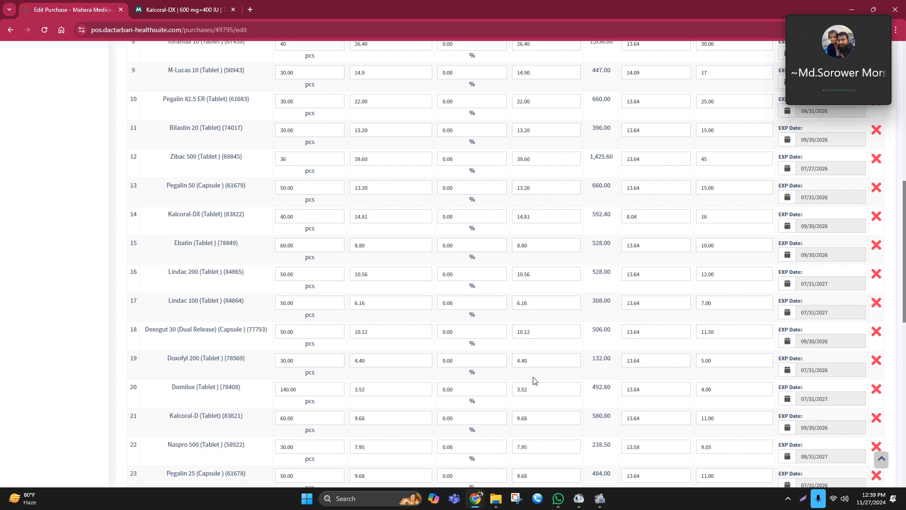
scroll(533, 380, down, 5)
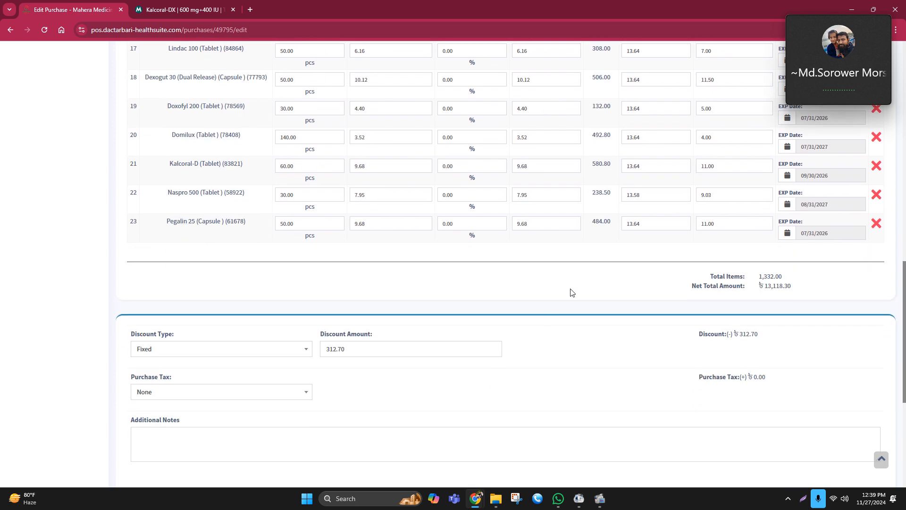
scroll(775, 287, down, 5)
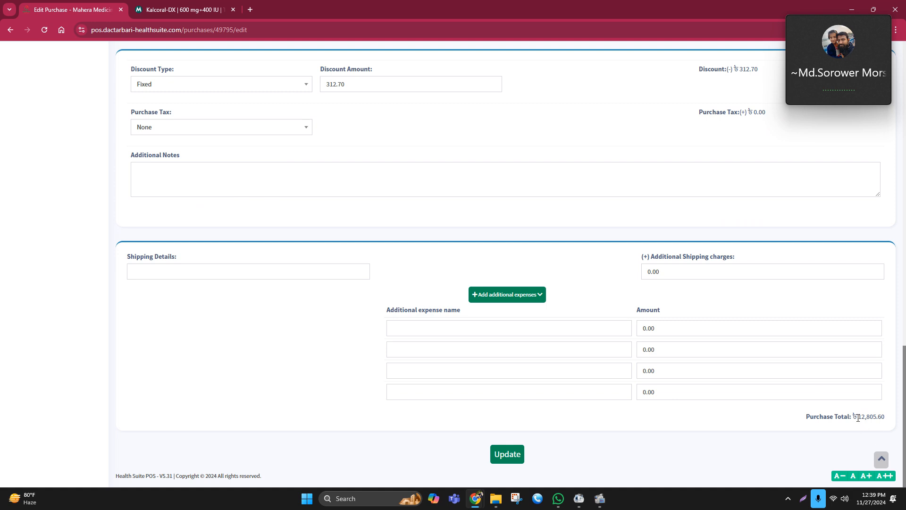
drag(856, 417, 897, 420)
click(801, 417)
Review the product list from the top of the purchase again
scroll(415, 265, up, 1)
scroll(416, 264, up, 7)
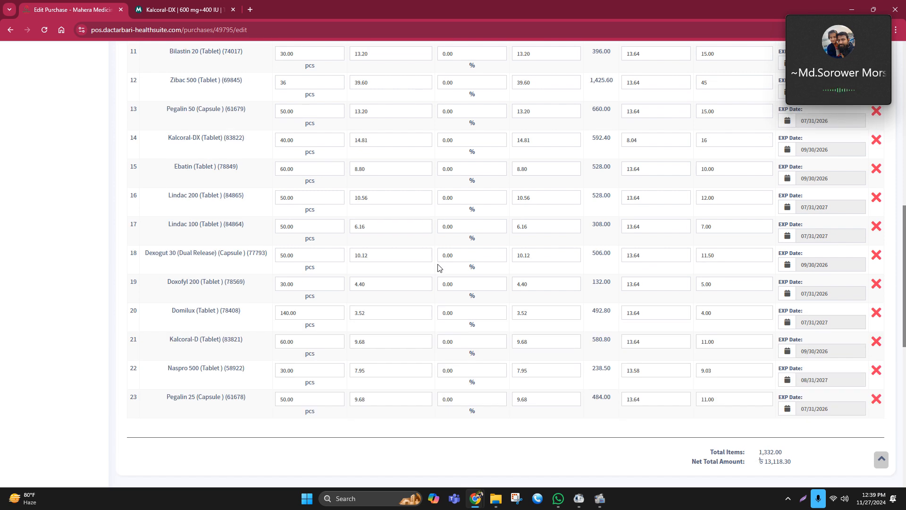
scroll(438, 268, up, 7)
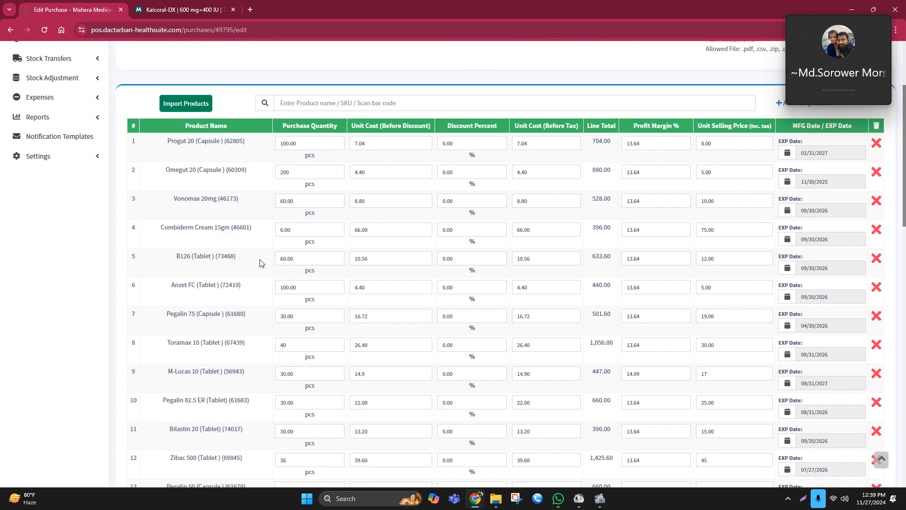
scroll(517, 253, down, 6)
scroll(299, 244, up, 9)
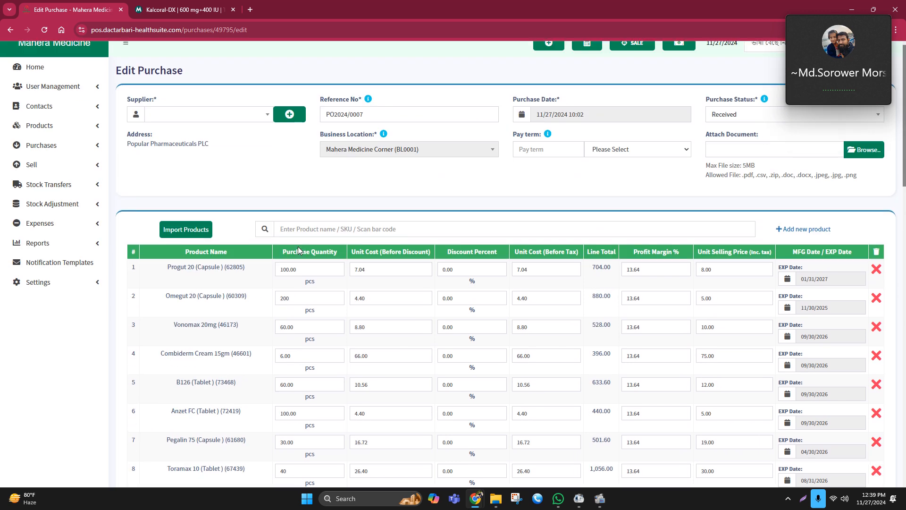
scroll(300, 235, down, 1)
scroll(302, 224, down, 1)
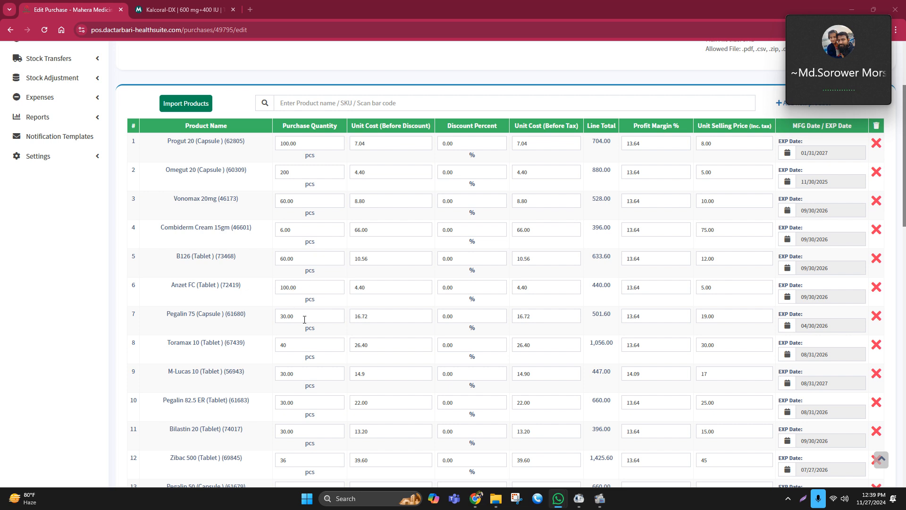
scroll(304, 320, down, 1)
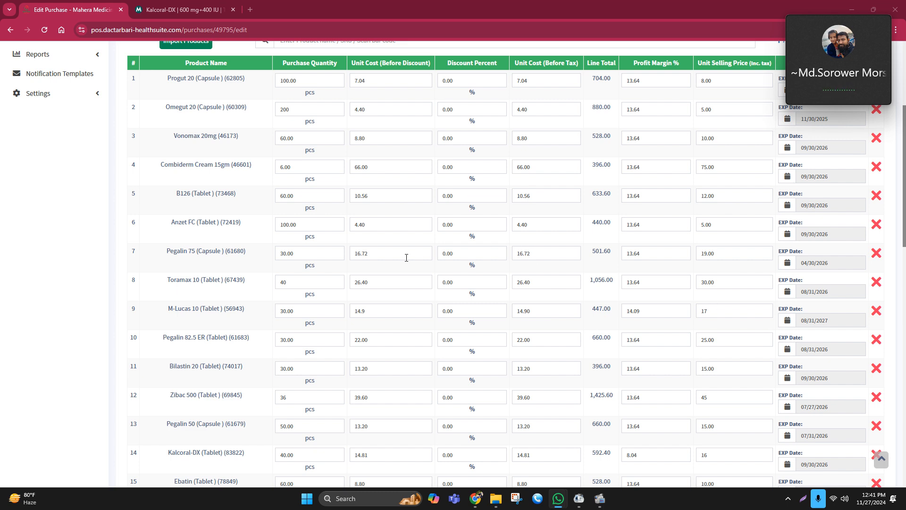
Set the Omegut 20 (Capsule) purchase quantity to 240
drag(292, 108, 259, 113)
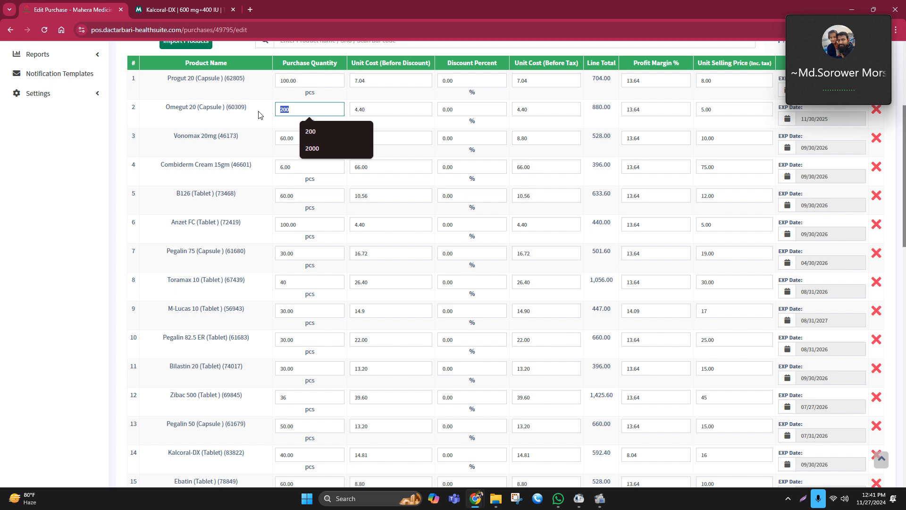
text(240)
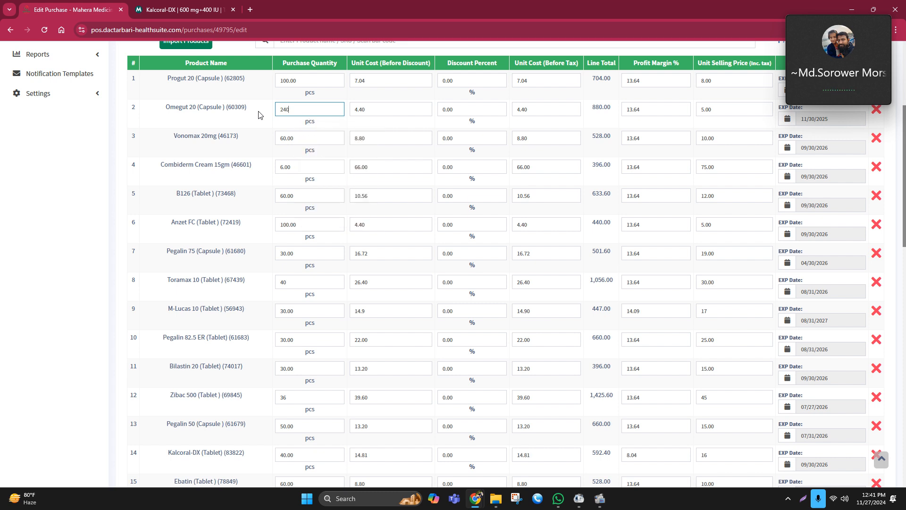
click(174, 126)
Set the fixed discount amount of the purchase to 483.7
scroll(472, 283, down, 10)
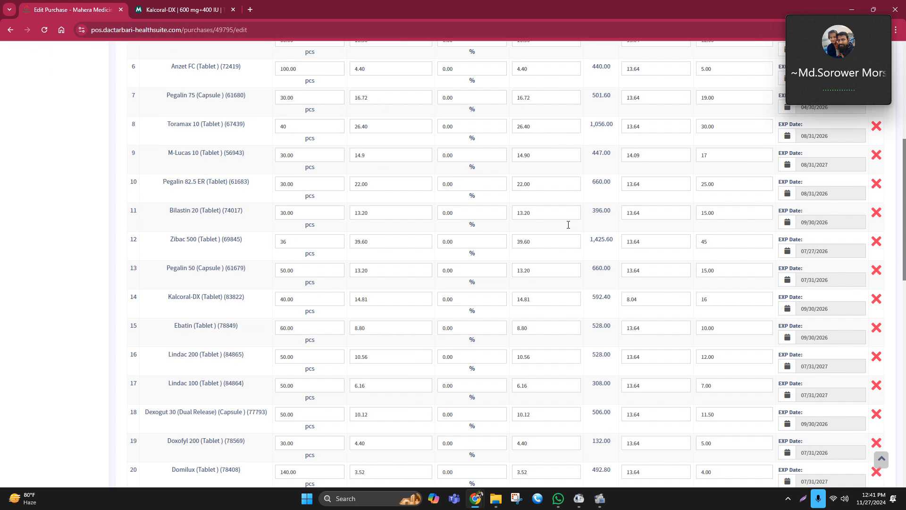
scroll(754, 330, down, 5)
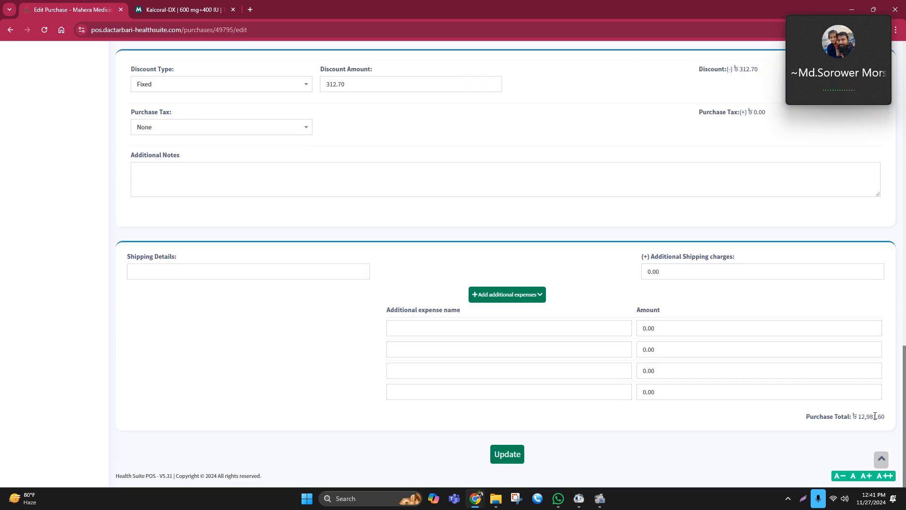
scroll(340, 132, up, 1)
scroll(340, 132, up, 3)
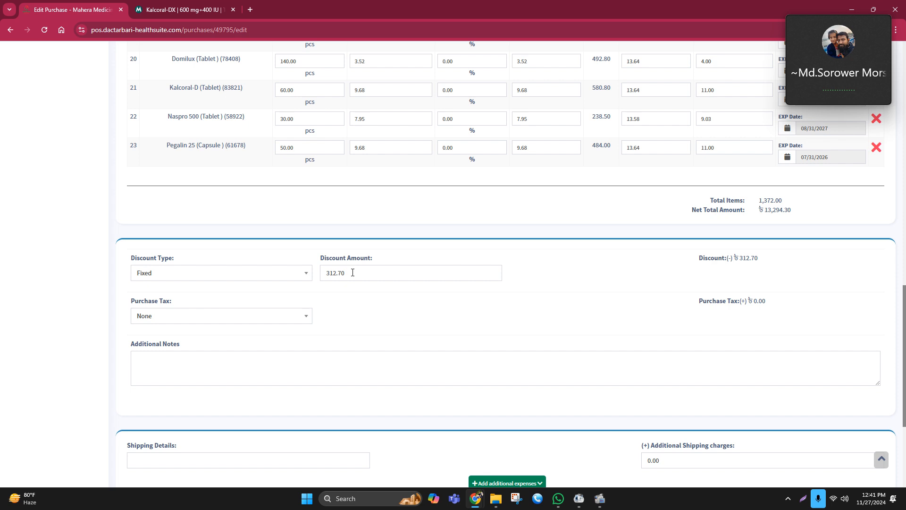
drag(352, 272, 314, 282)
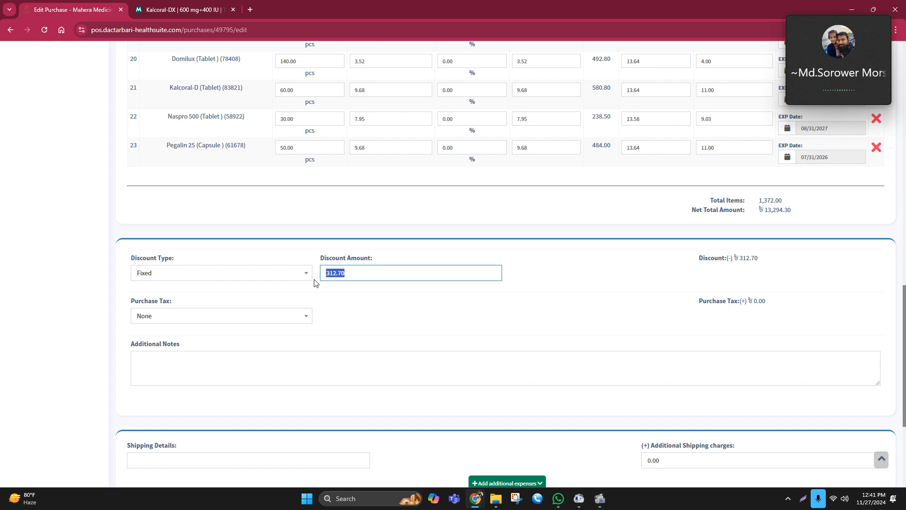
text(49)
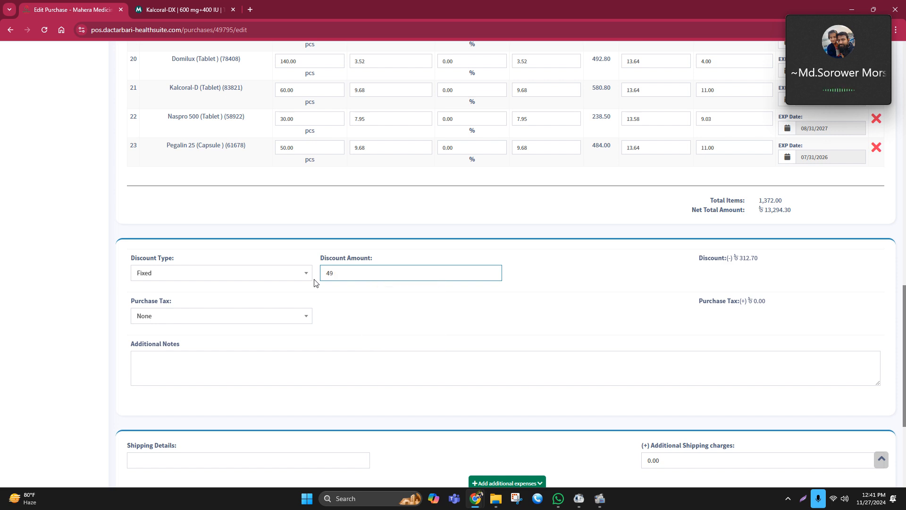
key(BackSpace)
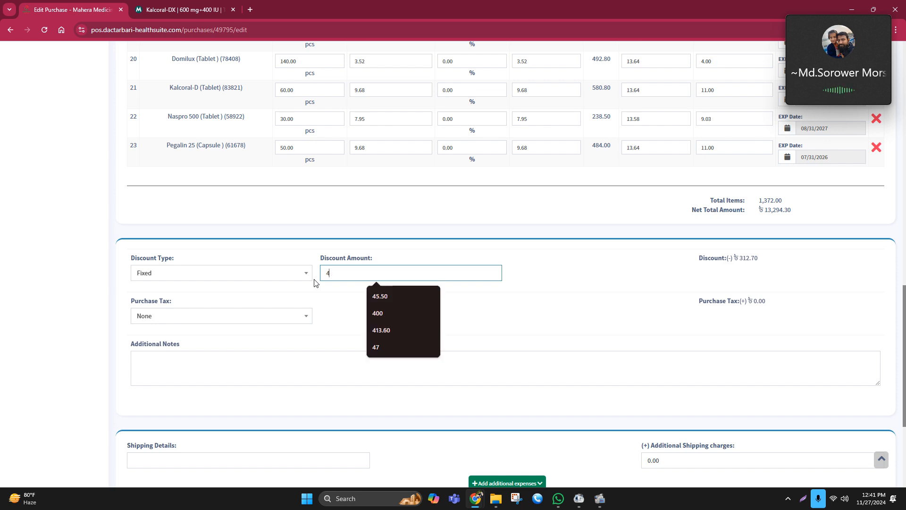
text(83)
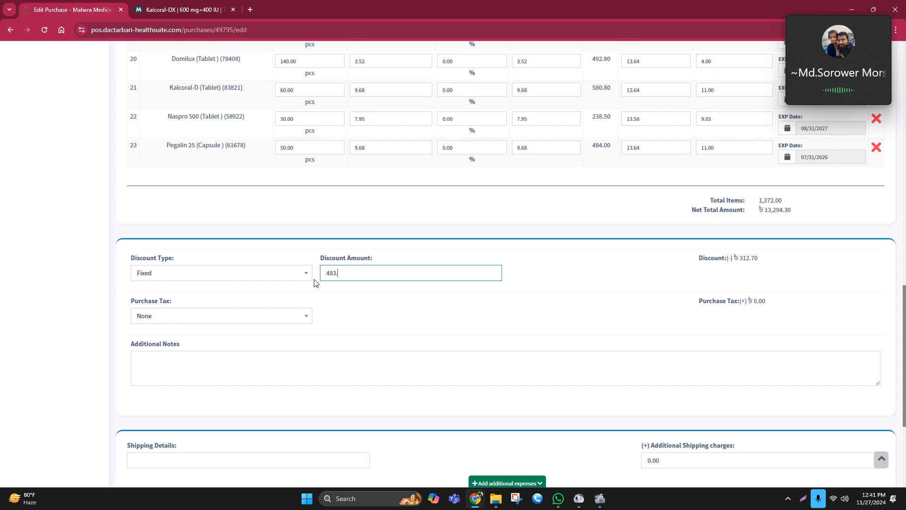
text(.7)
click(416, 335)
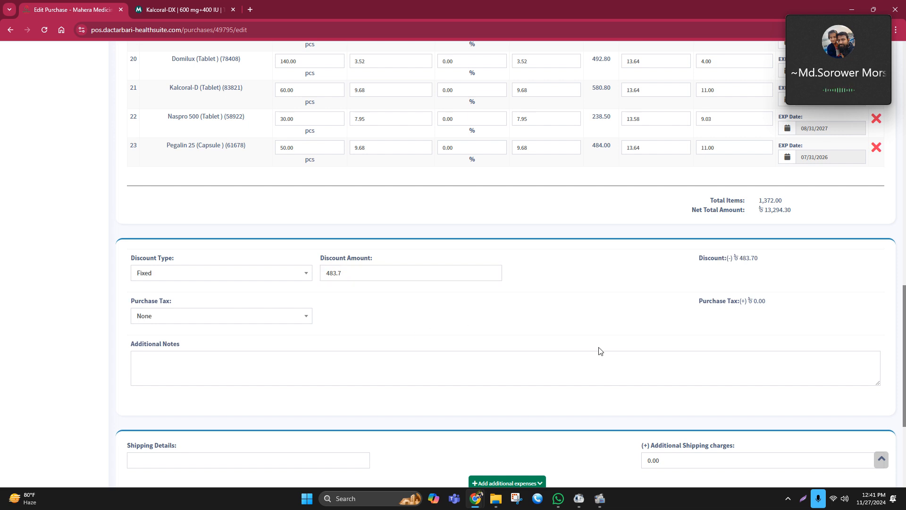
Save the updated purchase
scroll(750, 313, down, 3)
scroll(749, 313, down, 1)
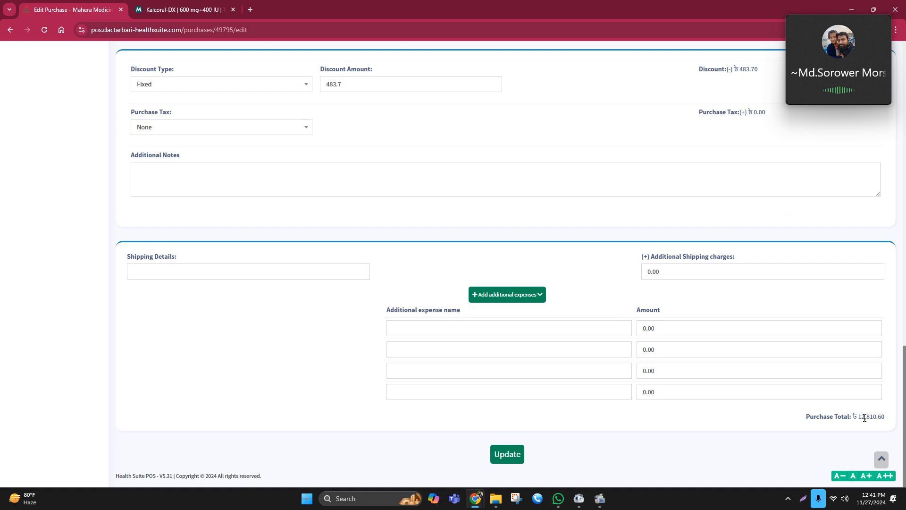
scroll(488, 292, up, 3)
scroll(356, 264, up, 2)
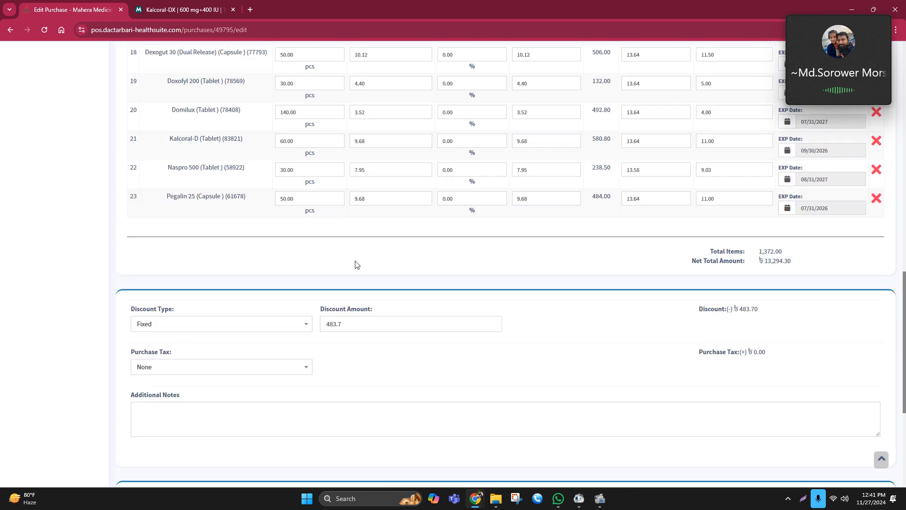
scroll(356, 264, up, 1)
scroll(347, 321, down, 5)
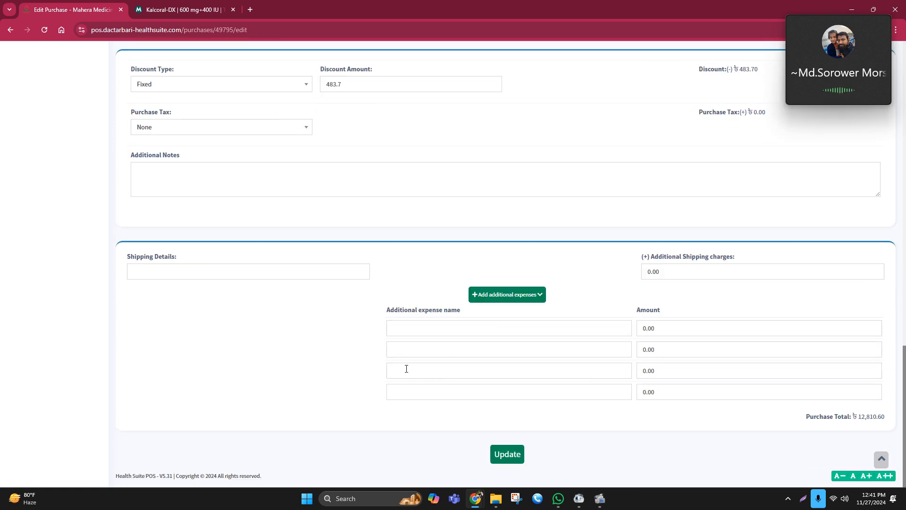
click(517, 453)
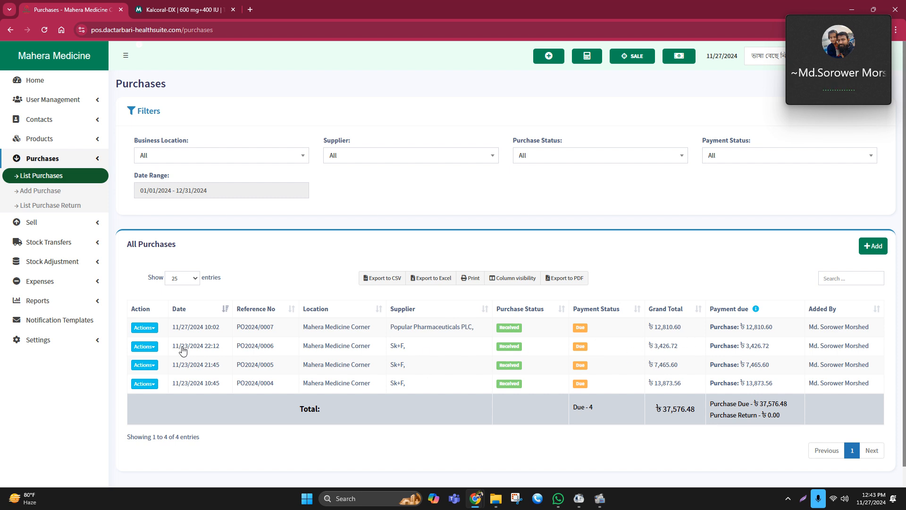
click(144, 346)
scroll(185, 362, down, 1)
scroll(186, 357, down, 1)
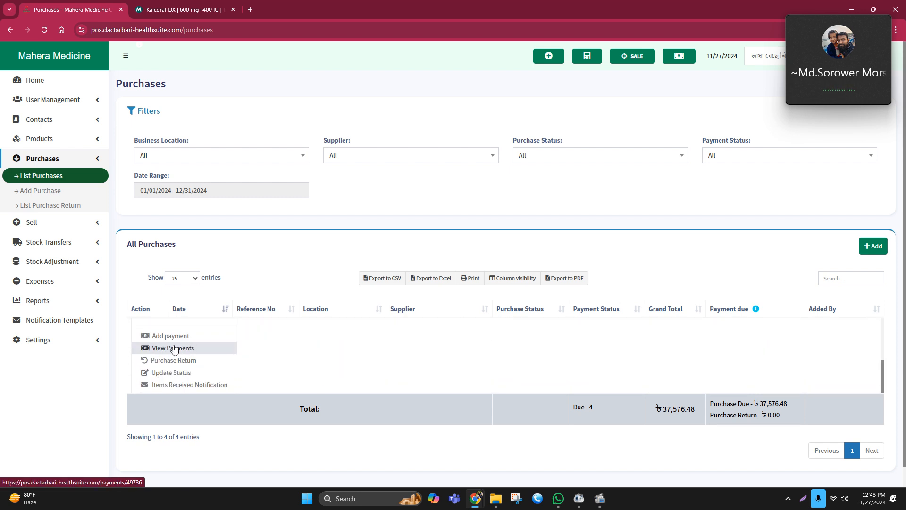
scroll(172, 351, up, 1)
click(296, 251)
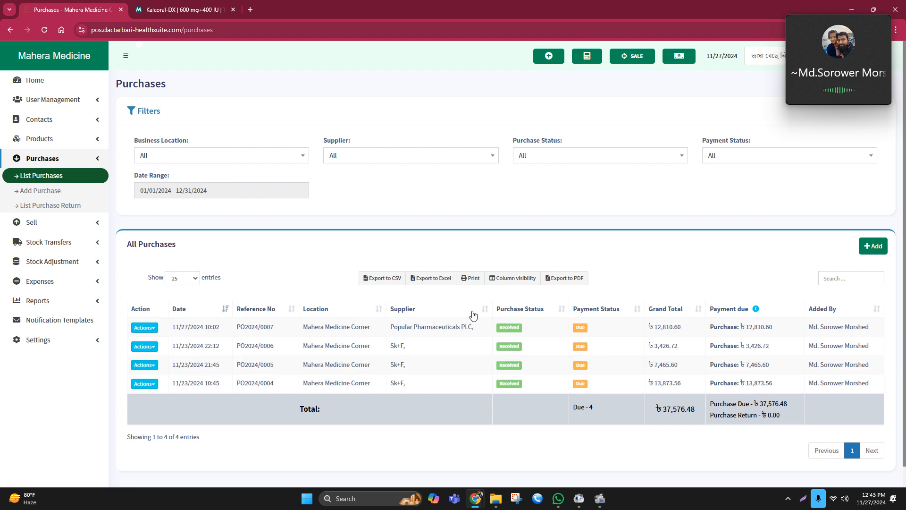
Set the purchase list to show All entries
scroll(481, 300, down, 1)
click(182, 256)
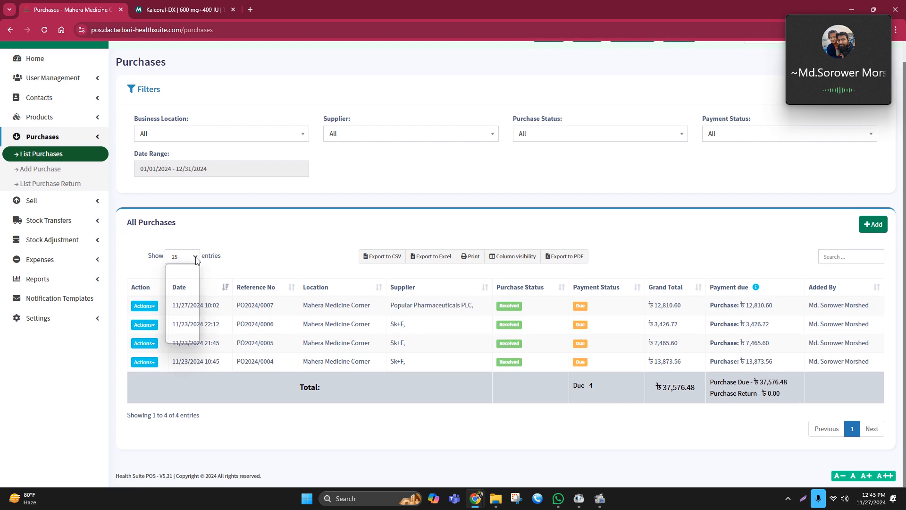
click(181, 338)
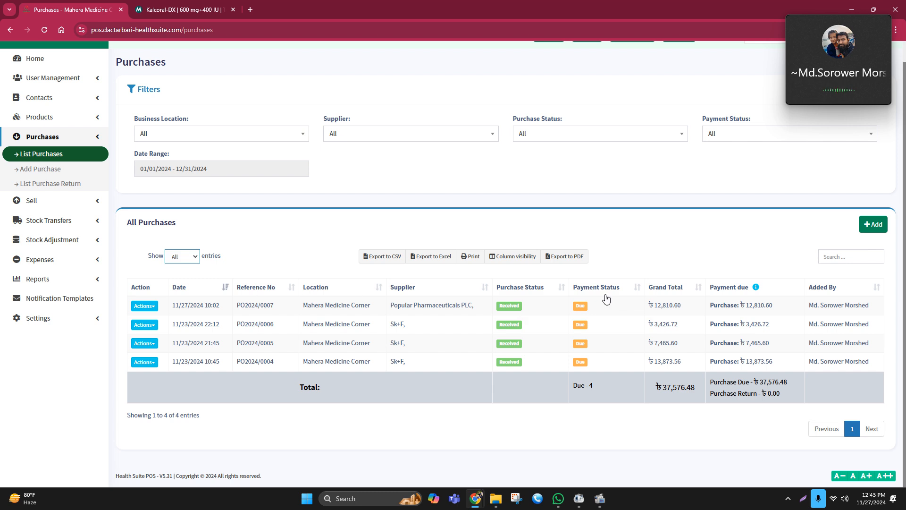
Add a full cash payment of 12,810.60 to purchase PO2024/0007
click(580, 306)
click(554, 186)
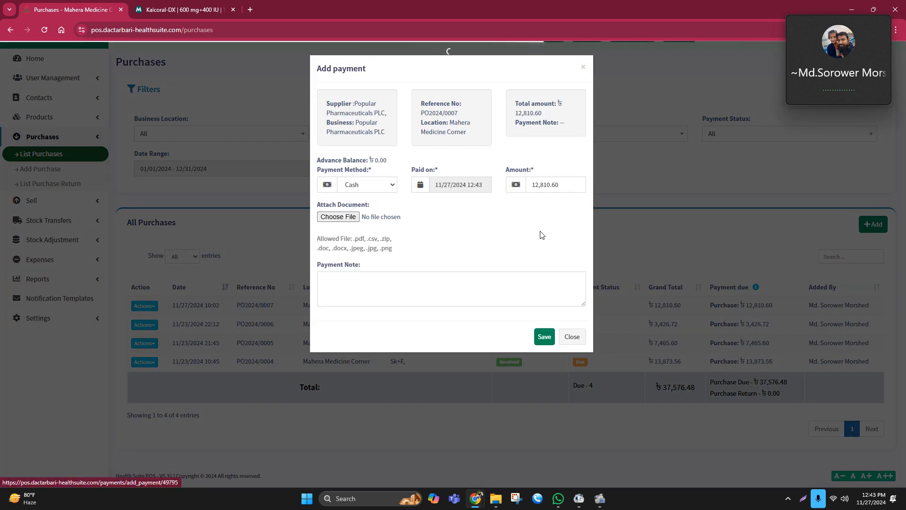
click(542, 337)
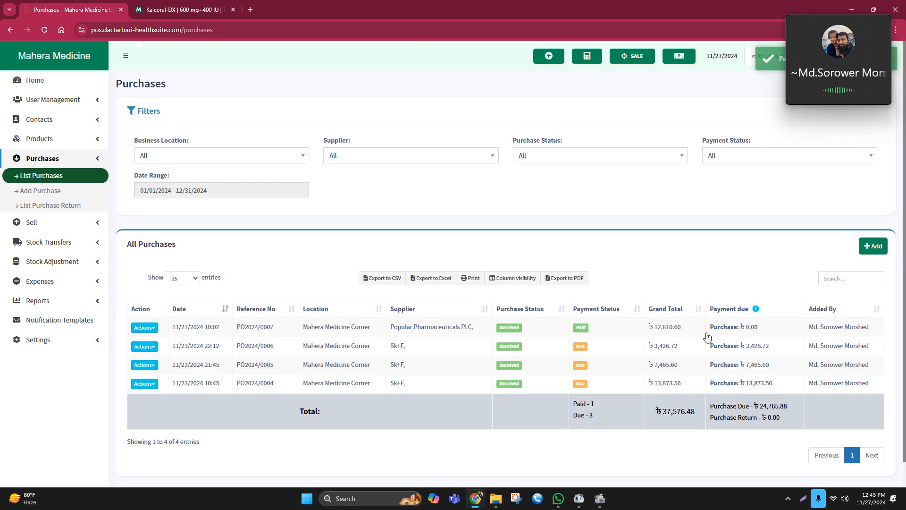
Delete the payment recorded on purchase PO2024/0007
click(579, 327)
click(559, 216)
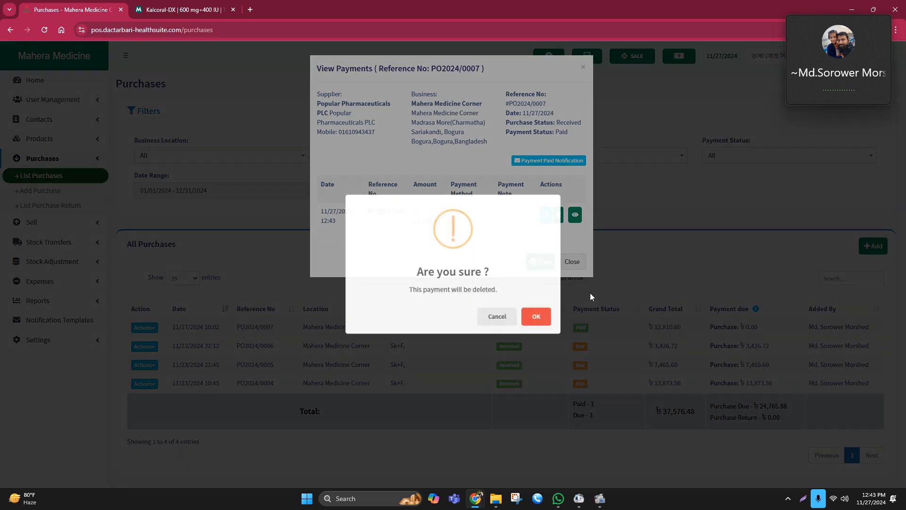
click(542, 319)
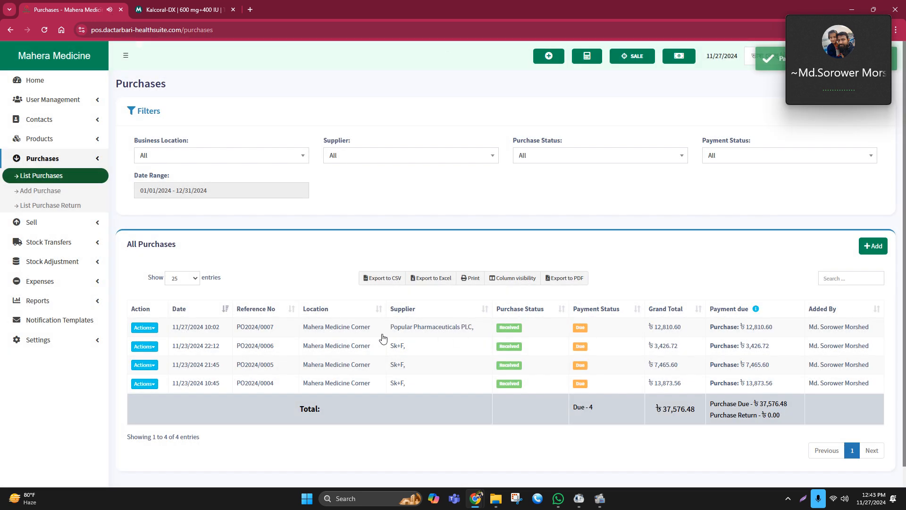
Edit purchase PO2024/0007, set its discount amount to 488.70, and save the update
click(146, 327)
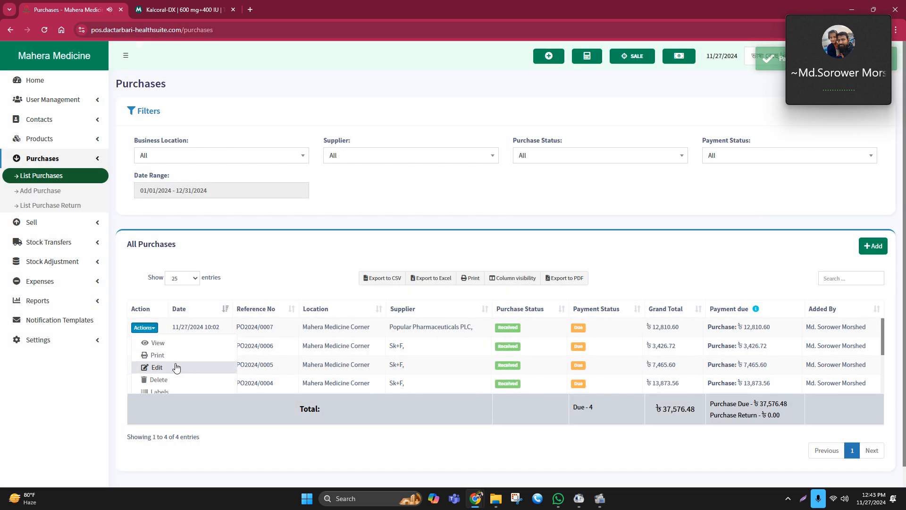
click(178, 366)
scroll(489, 308, down, 10)
scroll(490, 308, down, 8)
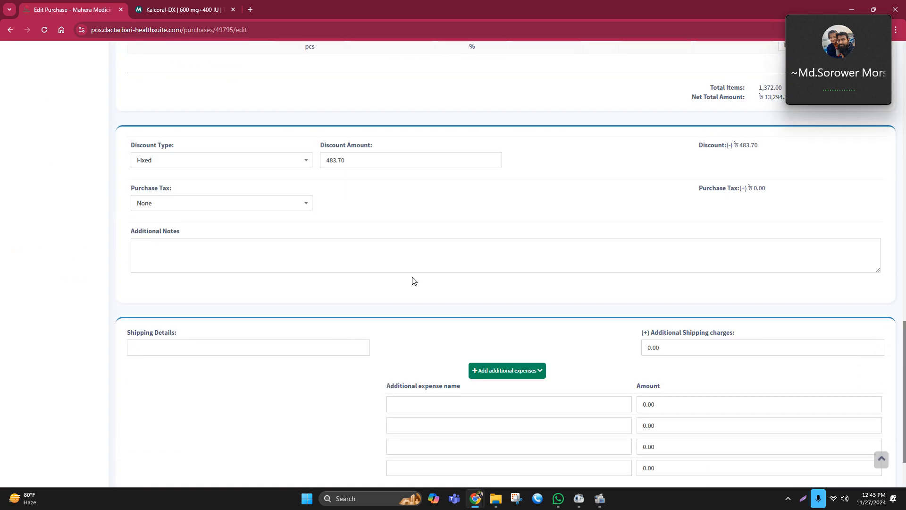
click(336, 159)
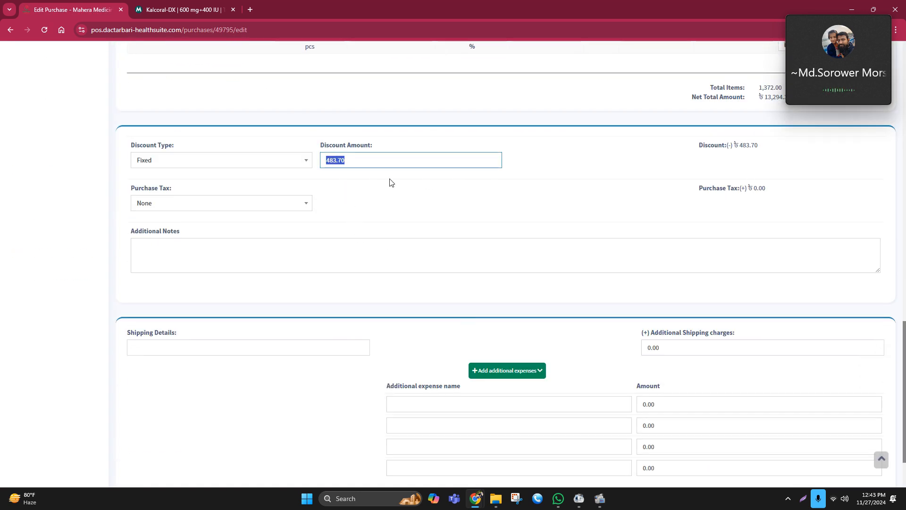
click(333, 160)
key(Delete)
text(8)
scroll(598, 427, down, 2)
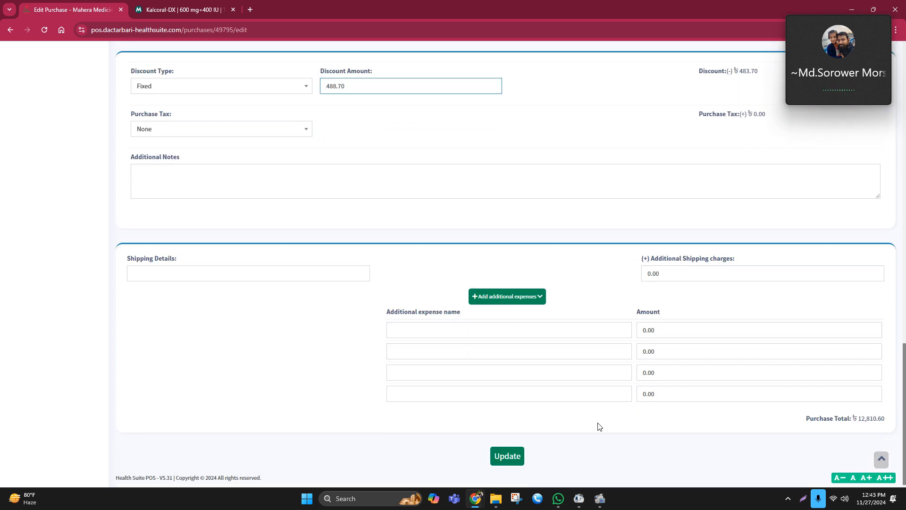
click(516, 456)
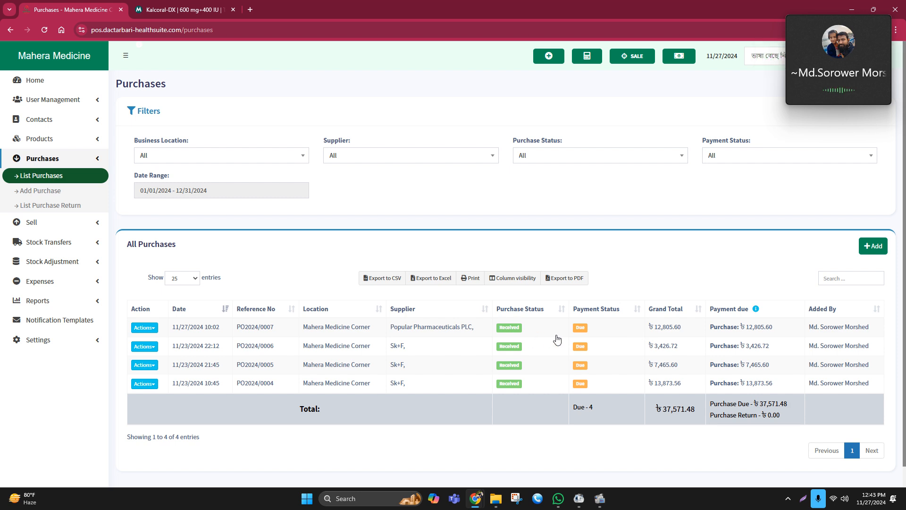
Record a full cash payment of 12,805.60 for purchase PO2024/0007
click(577, 330)
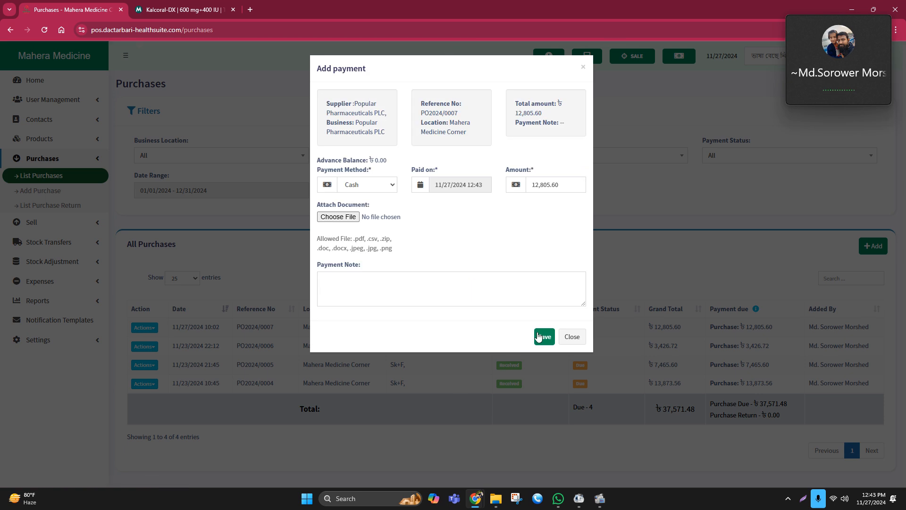
click(538, 332)
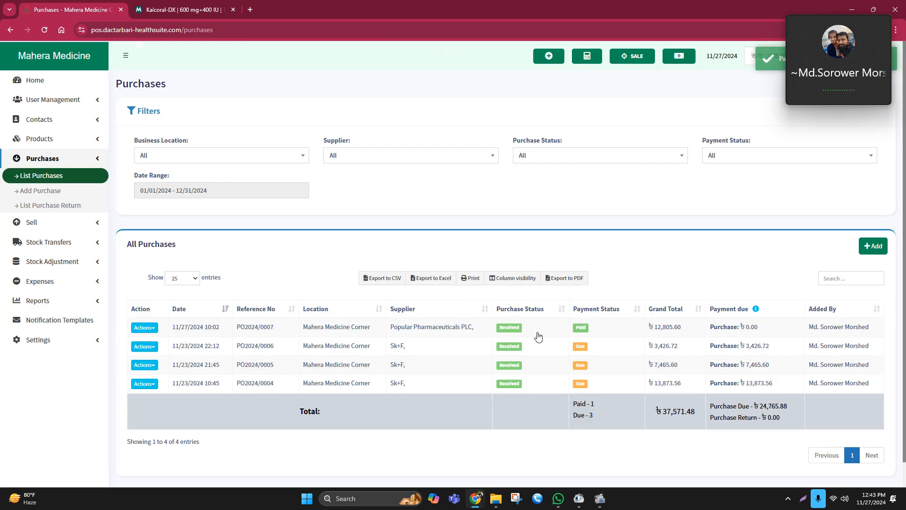
Open purchase PO2024/0007 for editing and start a new product named Sergel 20mg
click(144, 327)
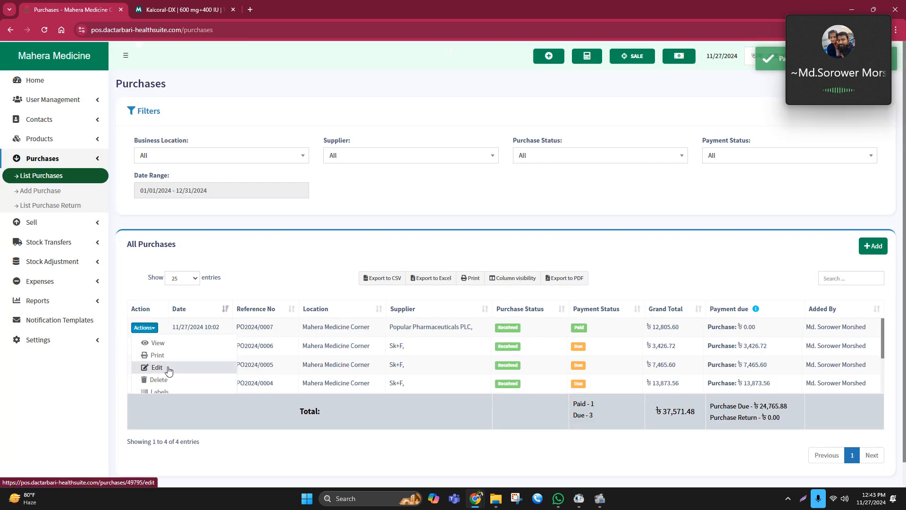
click(168, 367)
scroll(560, 286, down, 5)
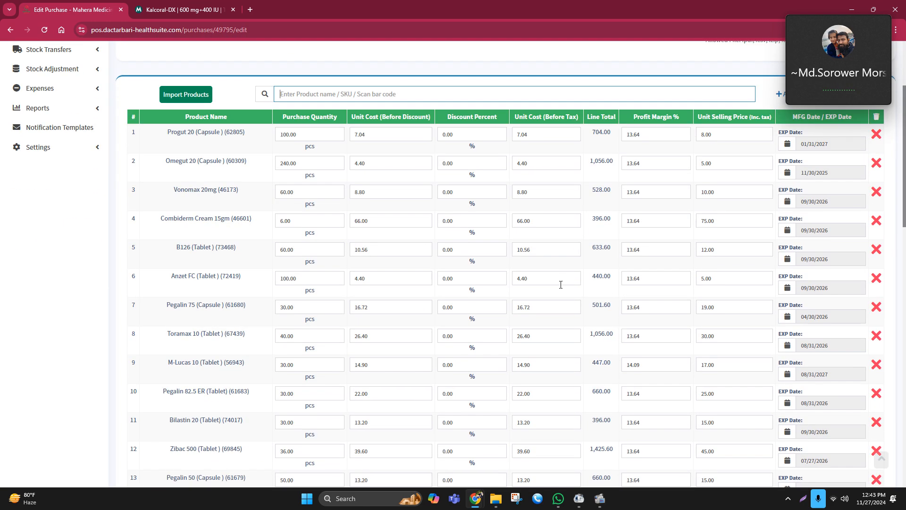
scroll(563, 287, up, 5)
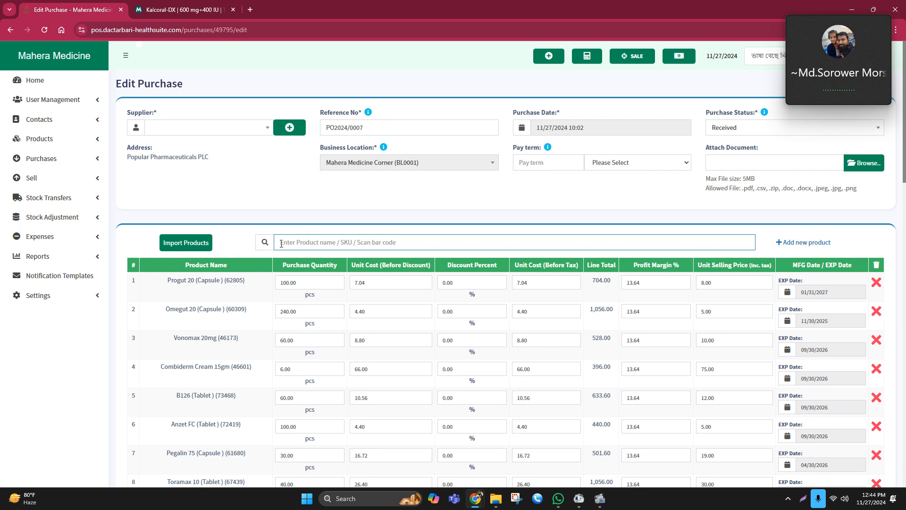
click(802, 242)
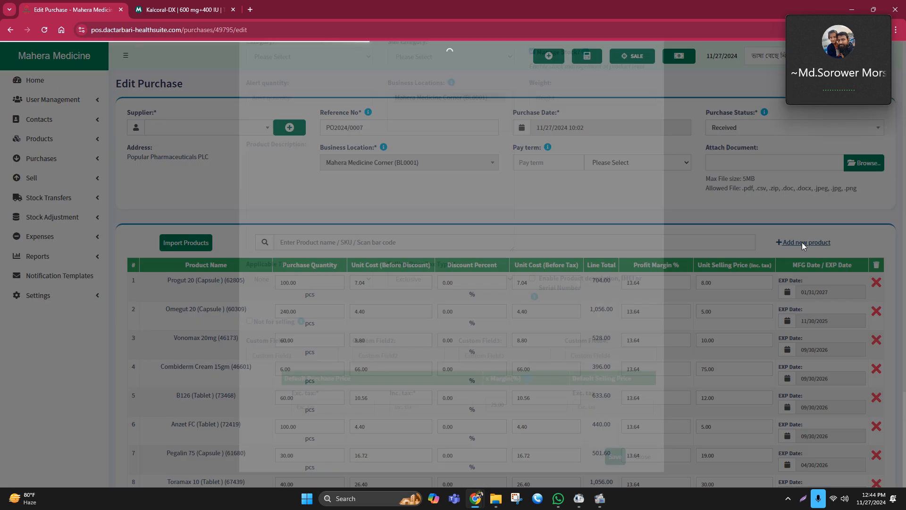
click(286, 109)
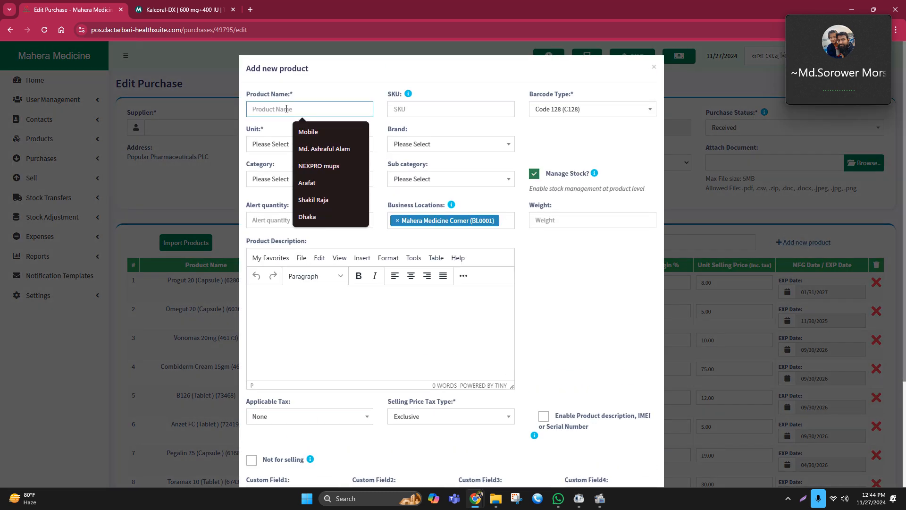
text(Se)
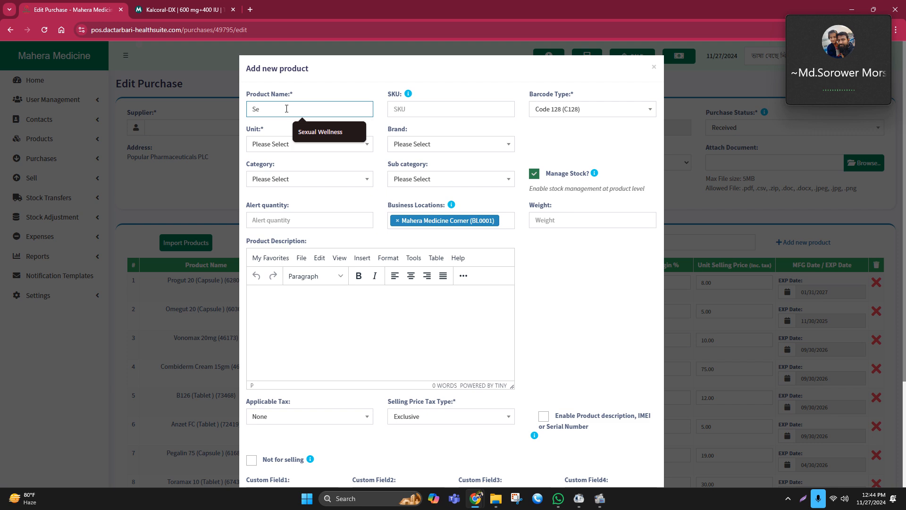
text(rgel 20)
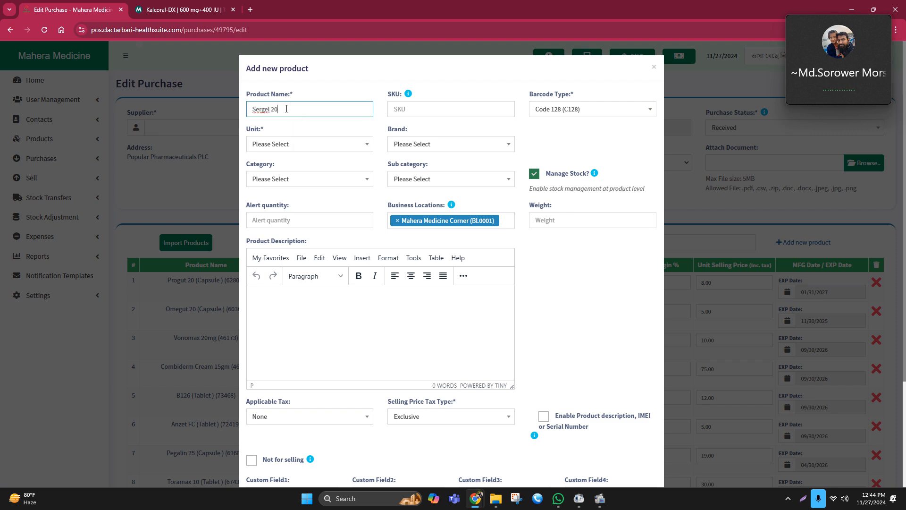
text(mg)
Set the new product's unit to Pieces (pcs) and its category to Medicine
click(274, 144)
click(282, 174)
click(409, 147)
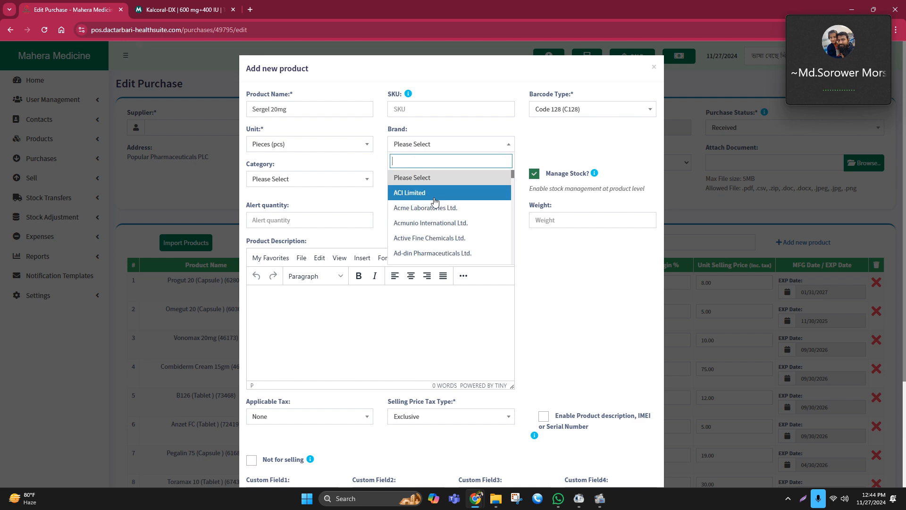
click(270, 185)
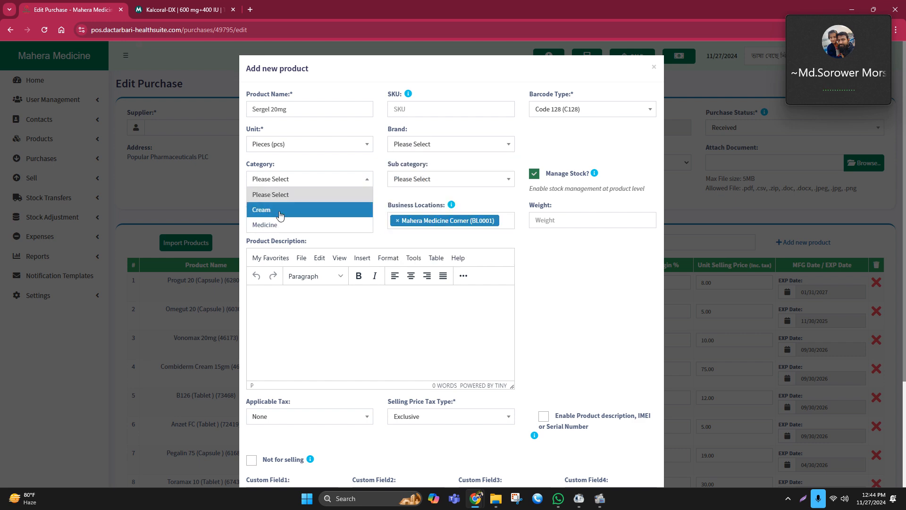
click(278, 224)
click(286, 179)
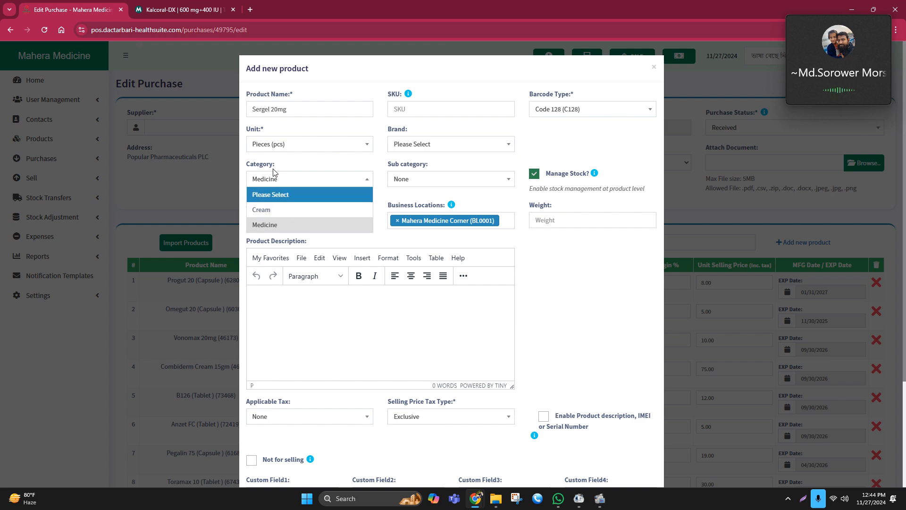
click(265, 179)
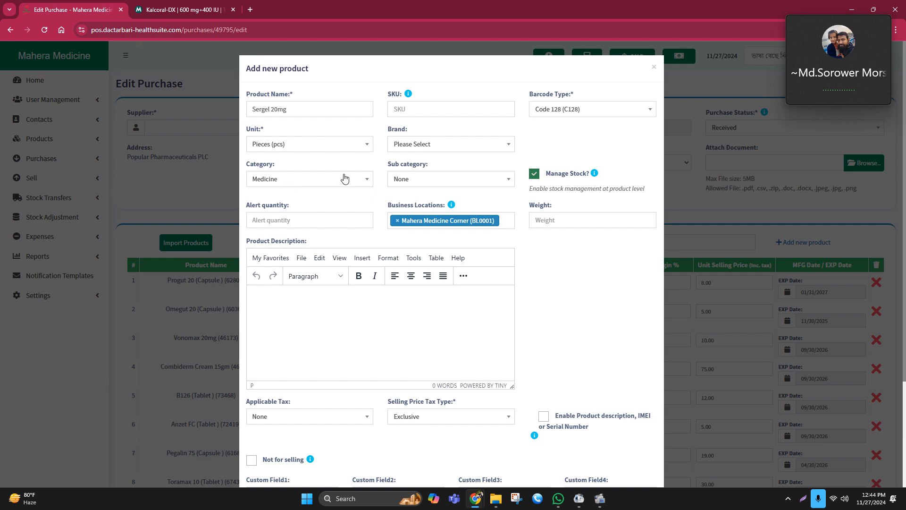
Set the product's purchase price excluding tax to 6.20 and default selling price to 8, and save it
scroll(344, 178, down, 3)
click(306, 410)
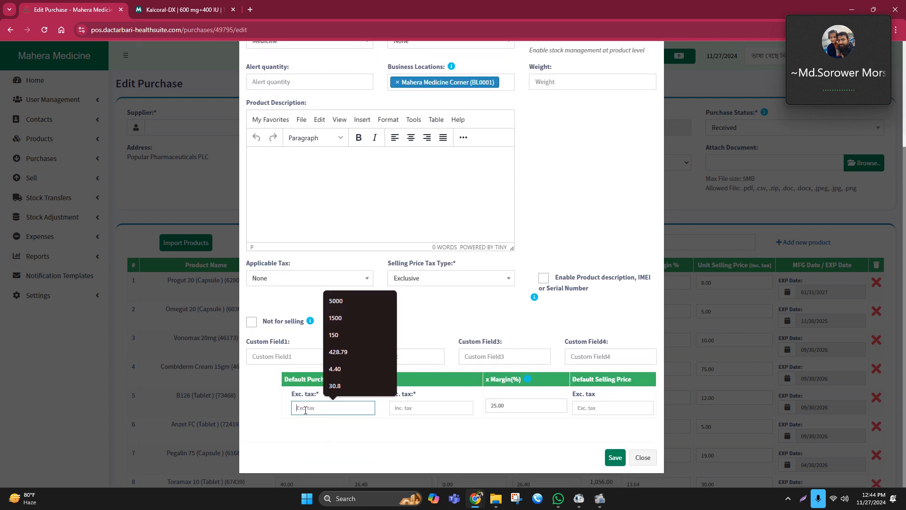
text(6.20)
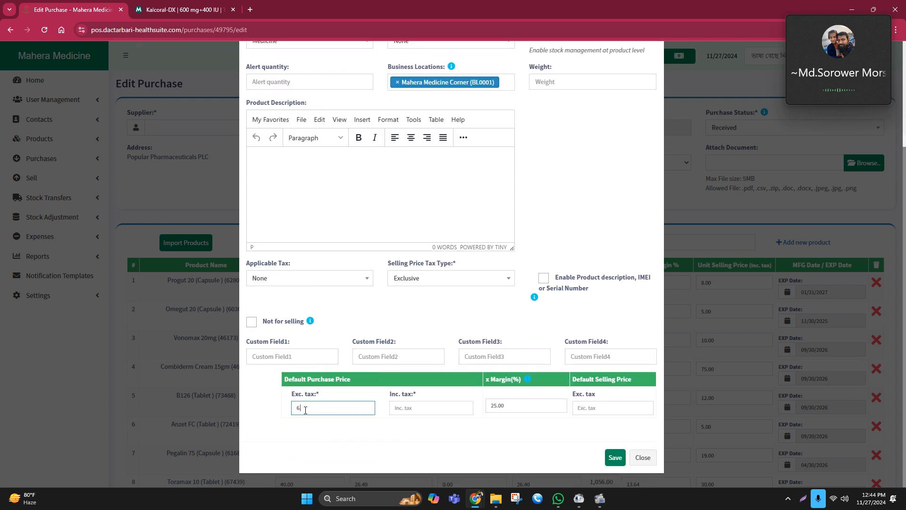
click(608, 410)
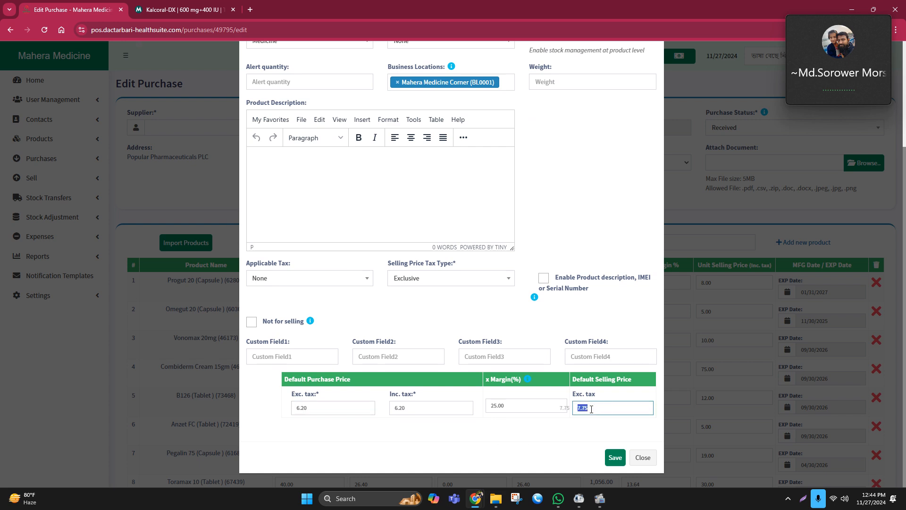
drag(607, 411, 571, 417)
text(7)
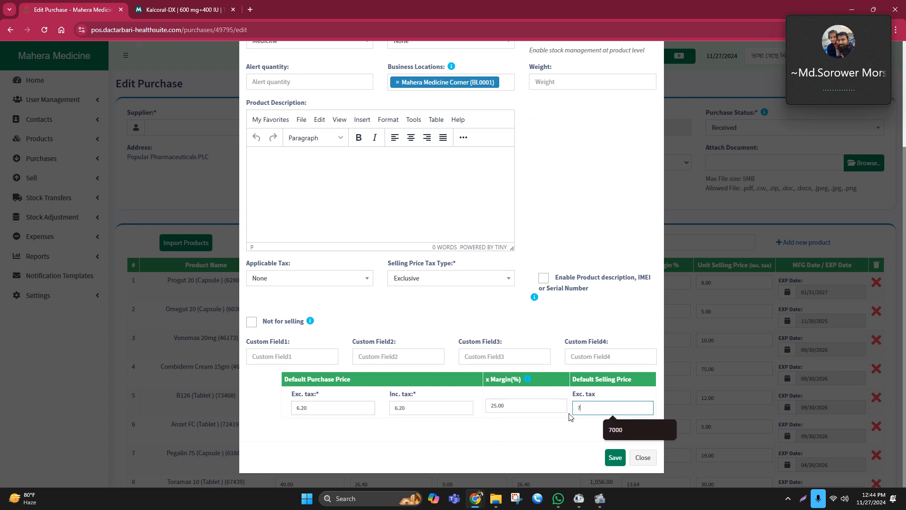
key(BackSpace)
text(8)
click(614, 457)
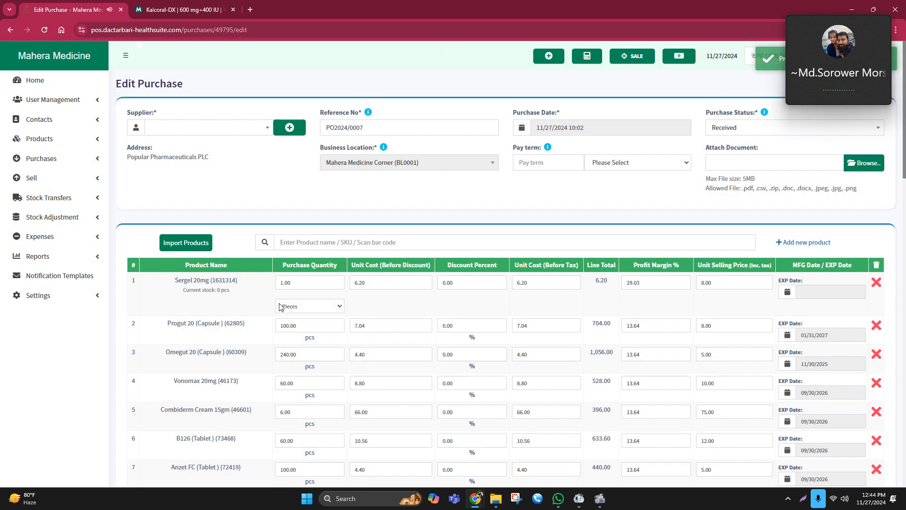
Set the Sergel 20mg line's purchase quantity to 50
click(304, 282)
text(50)
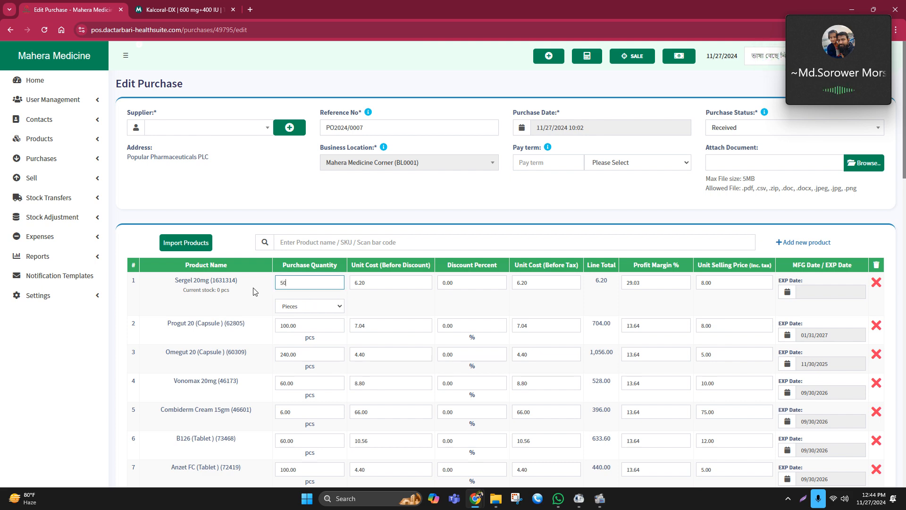
click(382, 206)
scroll(518, 342, down, 18)
scroll(424, 448, up, 12)
scroll(419, 437, up, 7)
Remove the Sergel 20mg line from purchase PO2024/0007 and update the purchase
click(877, 282)
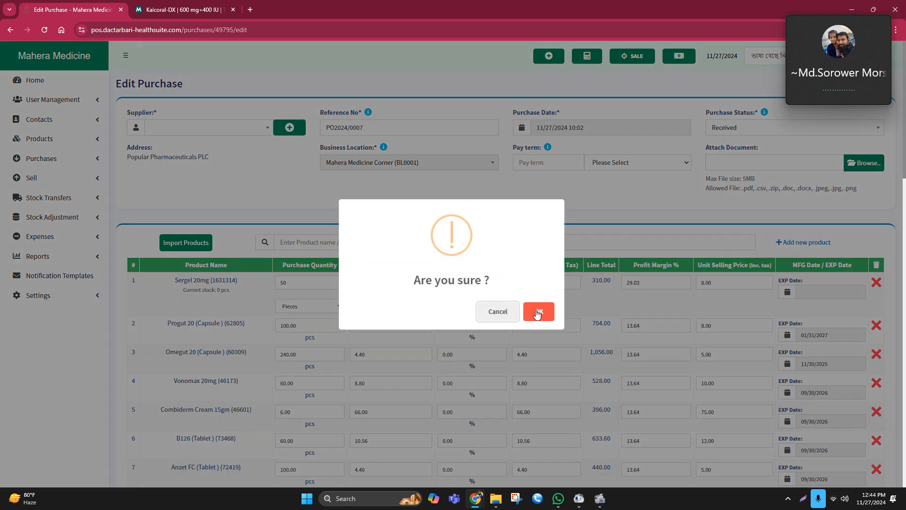
click(538, 312)
scroll(529, 377, down, 15)
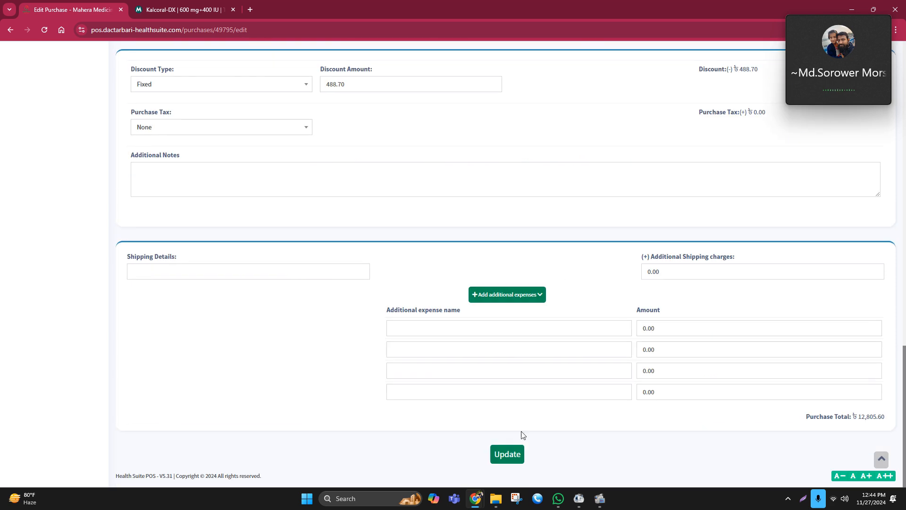
click(513, 461)
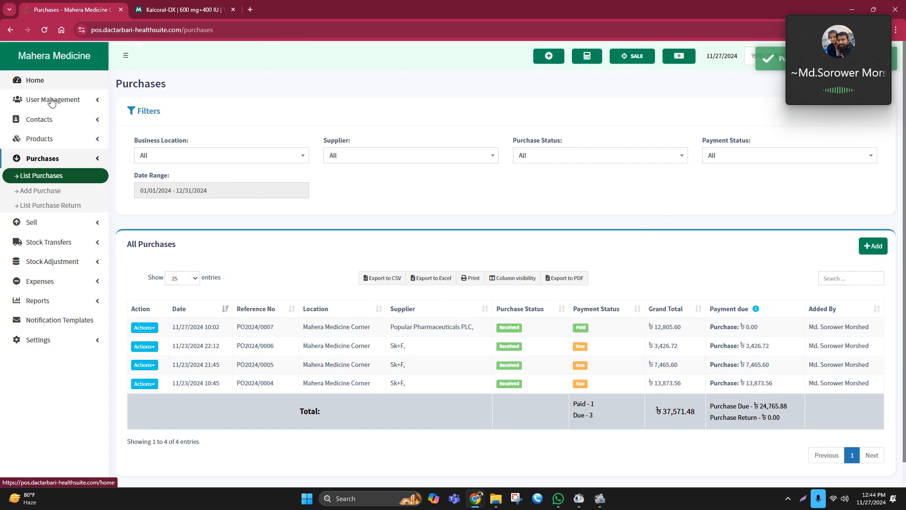
click(847, 67)
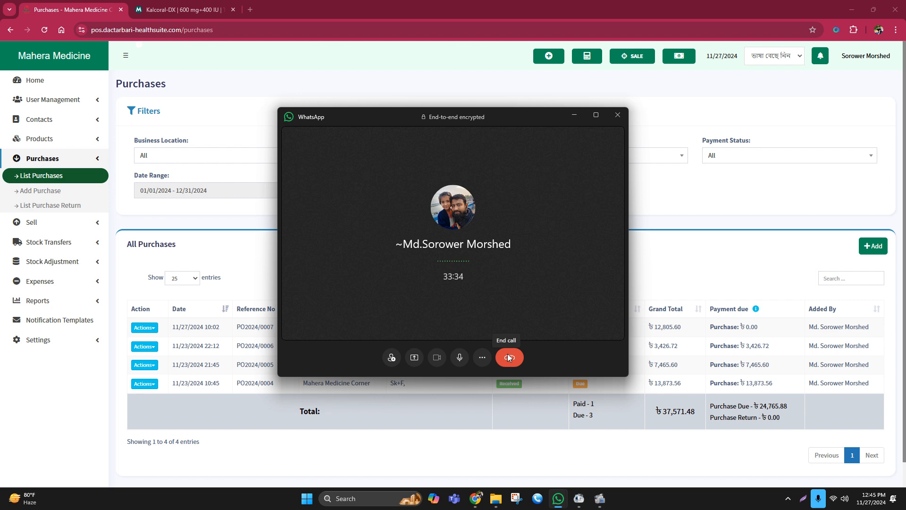
click(573, 115)
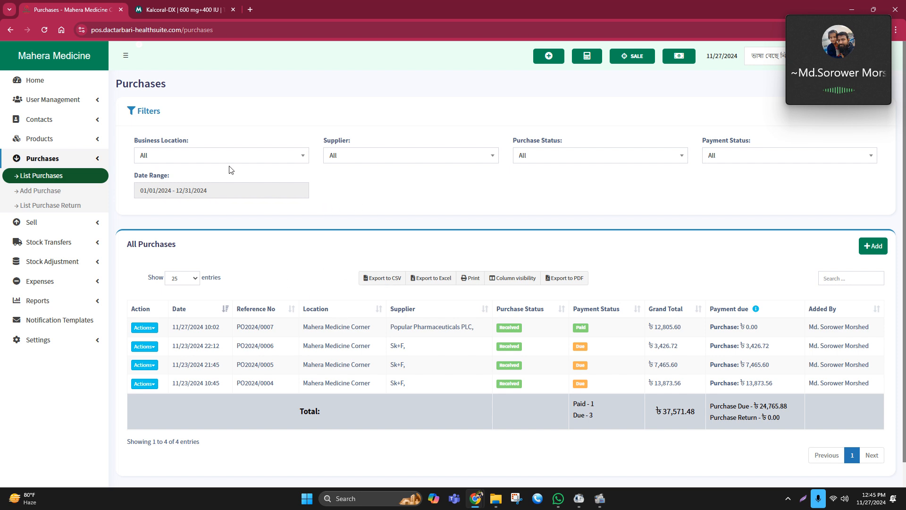
Open the home dashboard and review its purchase totals
click(85, 185)
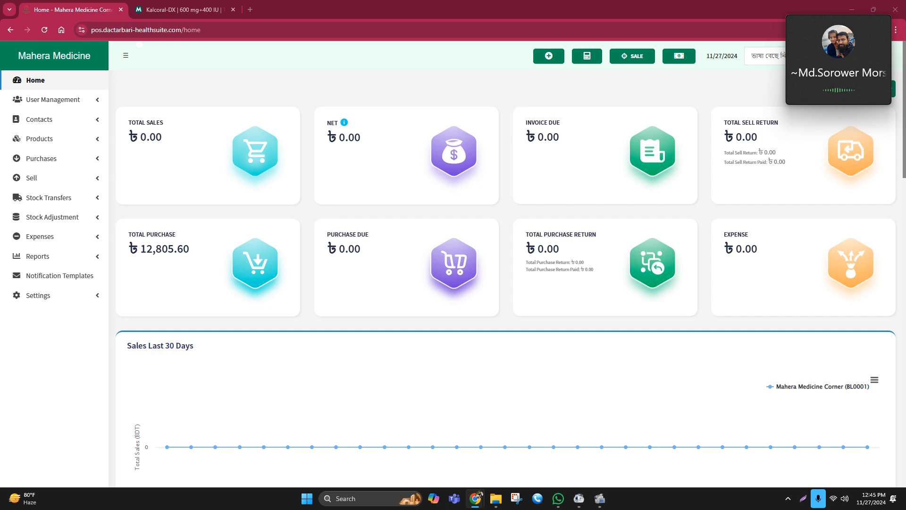
mouse_move(835, 77)
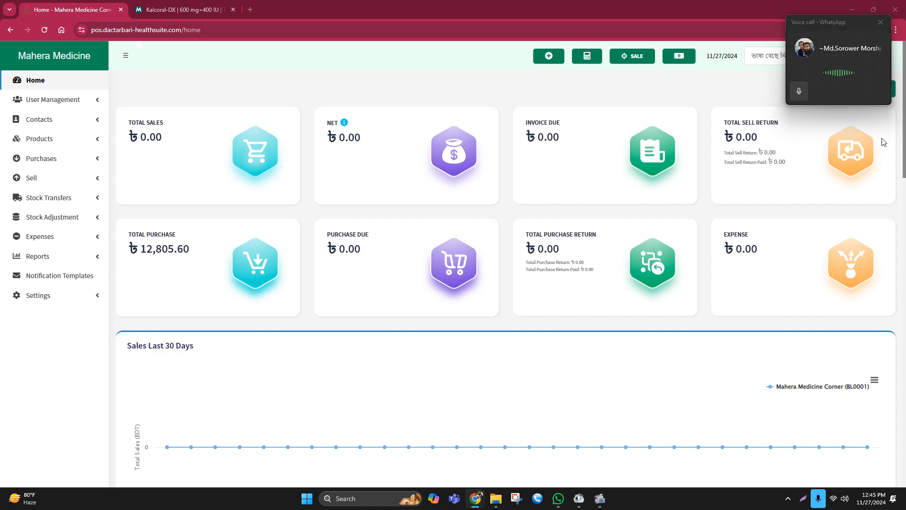
click(857, 77)
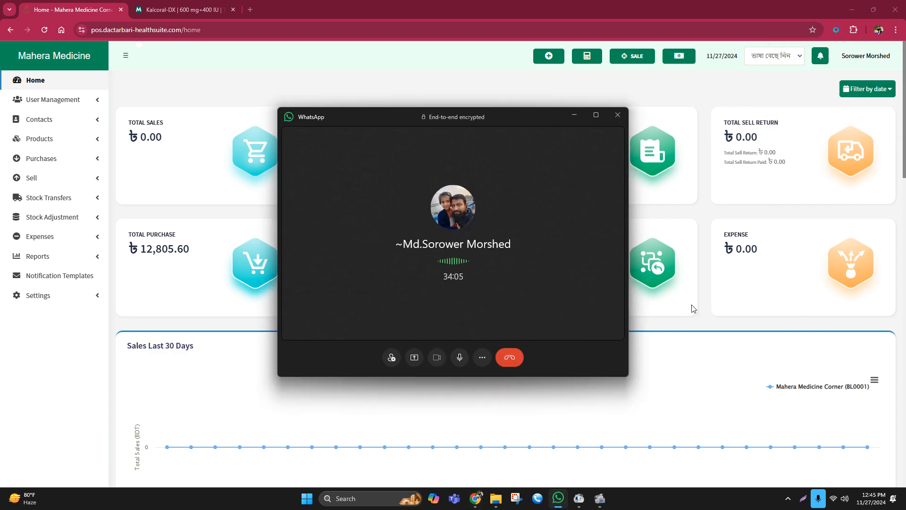
click(511, 358)
scroll(661, 330, down, 3)
mouse_move(594, 508)
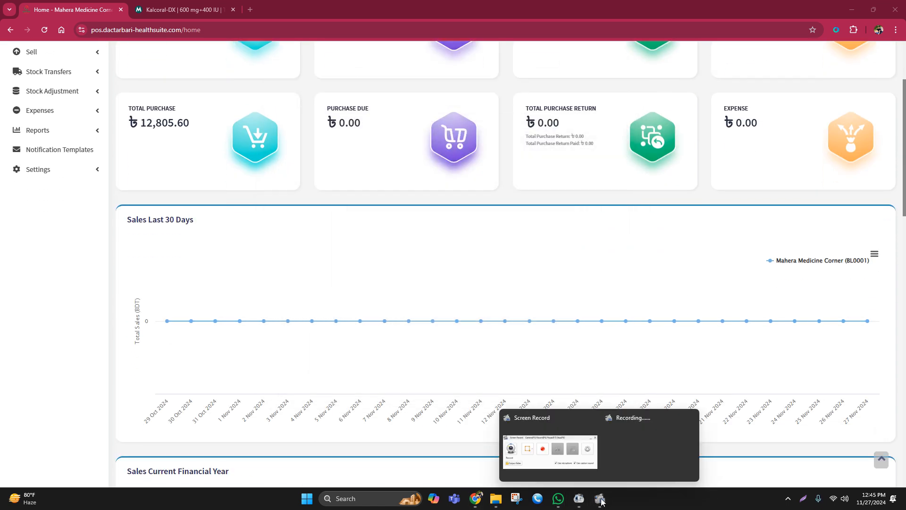